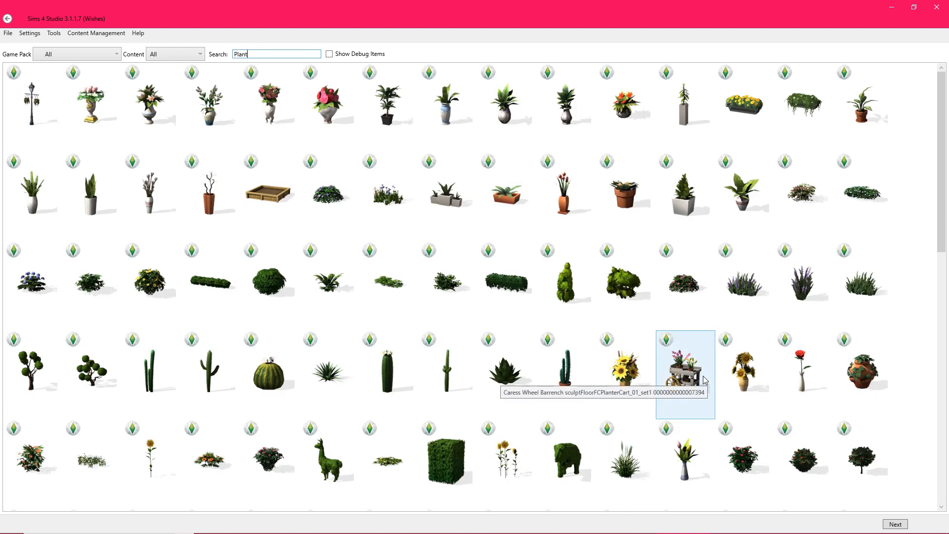
# - Choose the bare-branch vase from the Plant results as the base object and save its clone over the existing Cup package
pyautogui.scroll(-5, 704, 380)
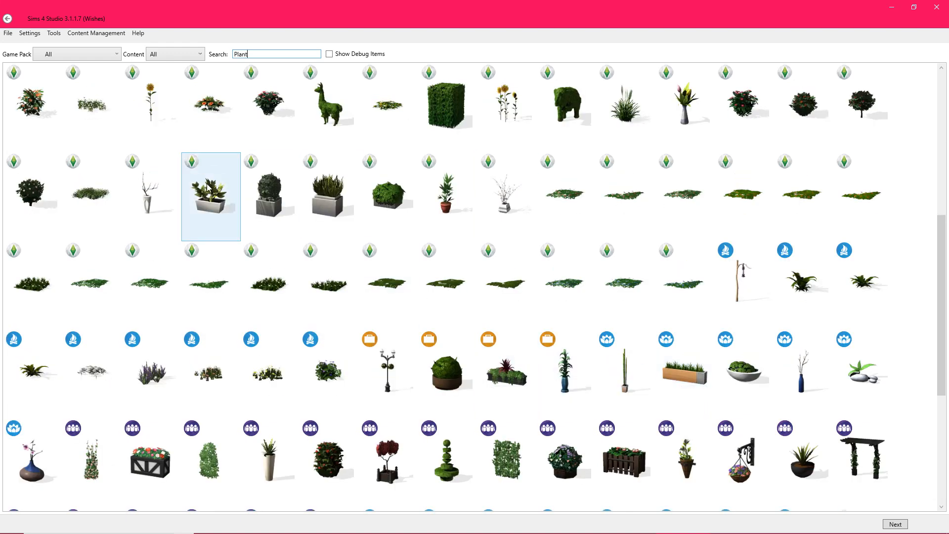
pyautogui.click(153, 194)
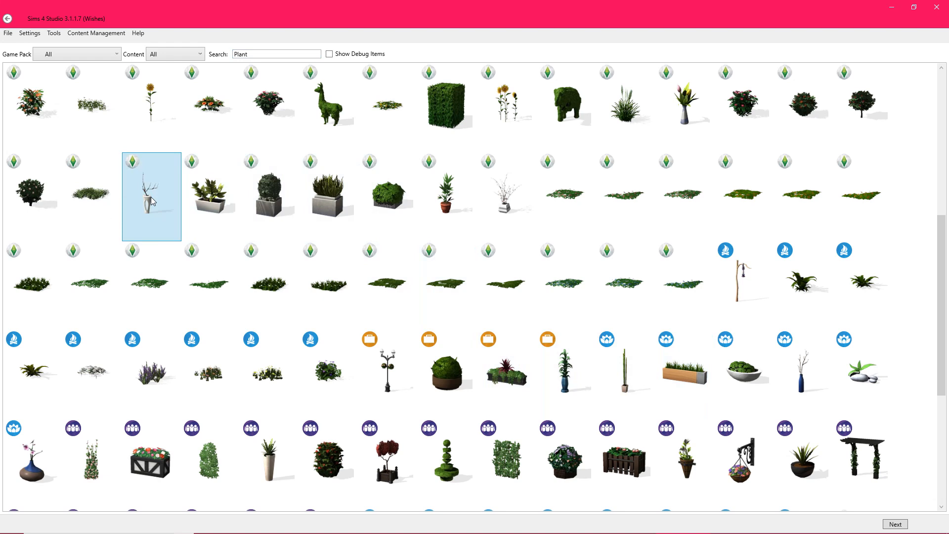
pyautogui.click(901, 528)
pyautogui.scroll(-1, 433, 371)
pyautogui.doubleClick(207, 391)
pyautogui.click(508, 305)
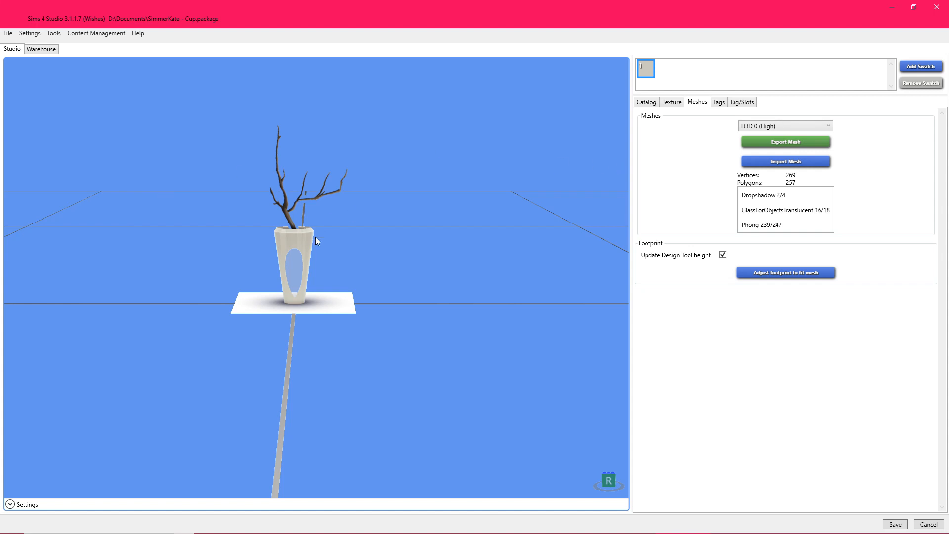
# - Export the vase's LOD 0 (High) mesh as Plant Mesh.blend, replacing the existing file in Documents
pyautogui.click(799, 124)
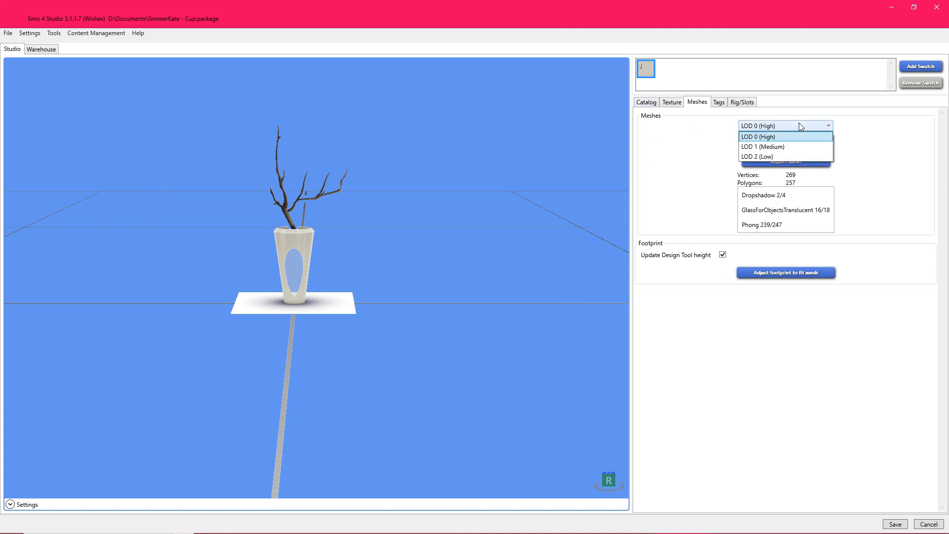
pyautogui.click(798, 123)
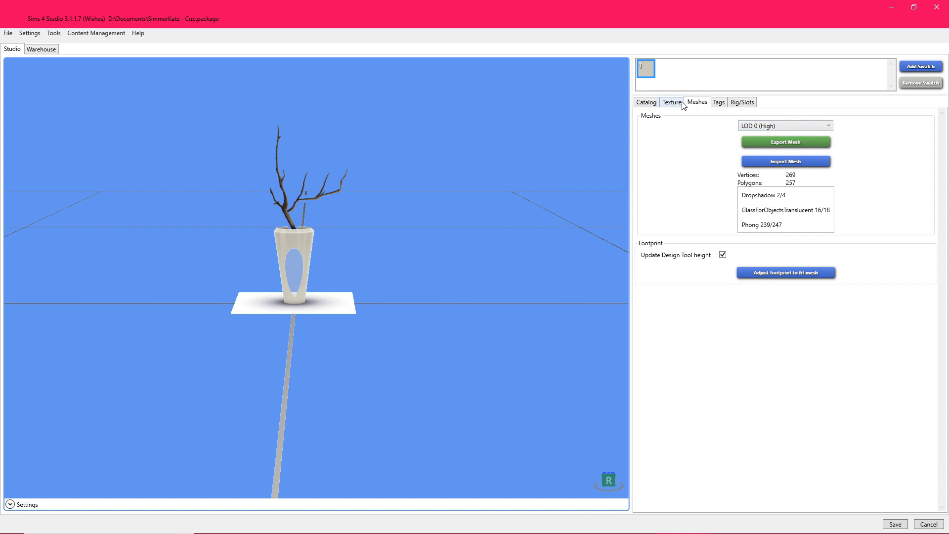
pyautogui.click(793, 143)
pyautogui.doubleClick(212, 432)
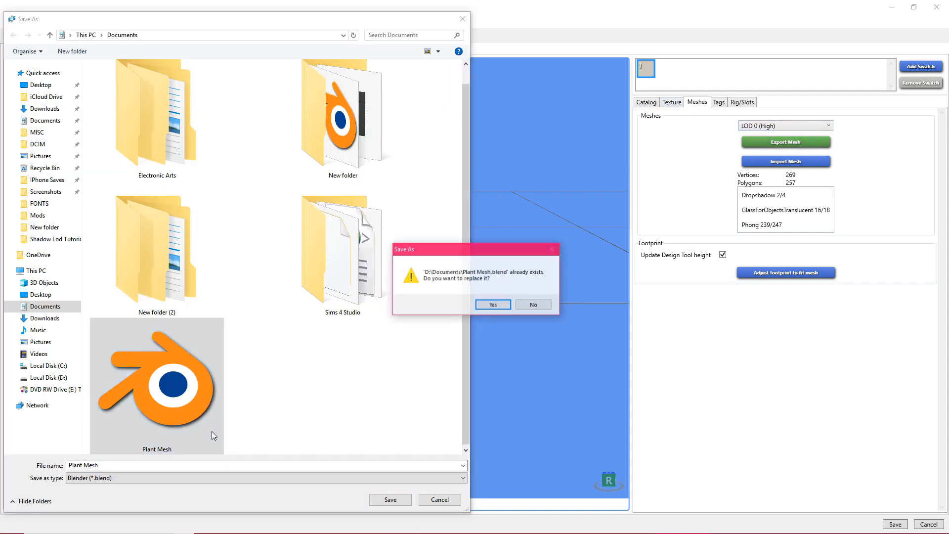
pyautogui.click(494, 305)
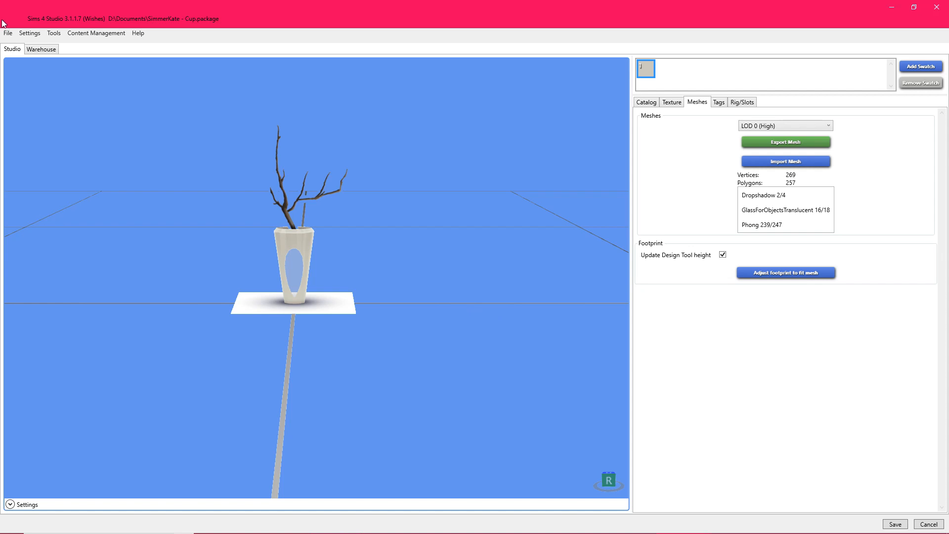
# - Switch to Blender, dismiss the splash screen and maximize the window
pyautogui.moveTo(930, 533)
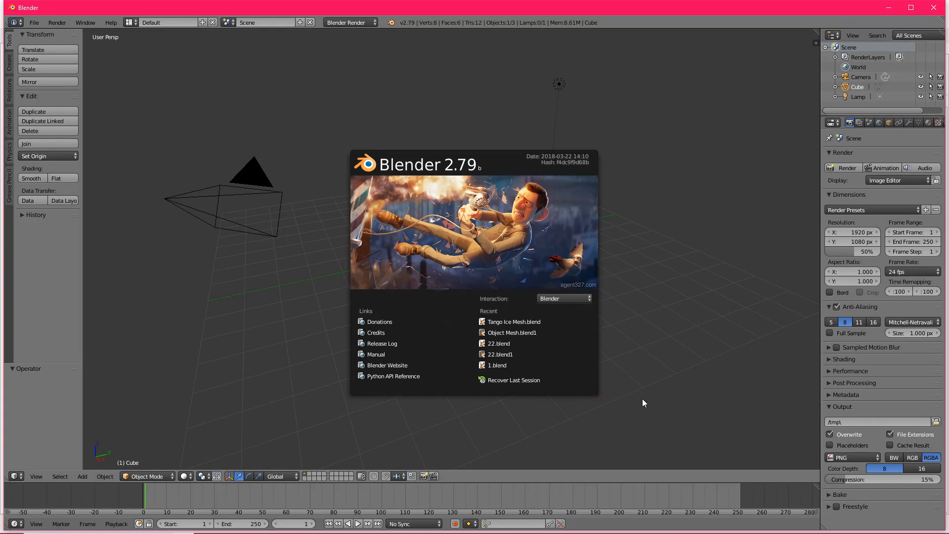
pyautogui.click(677, 159)
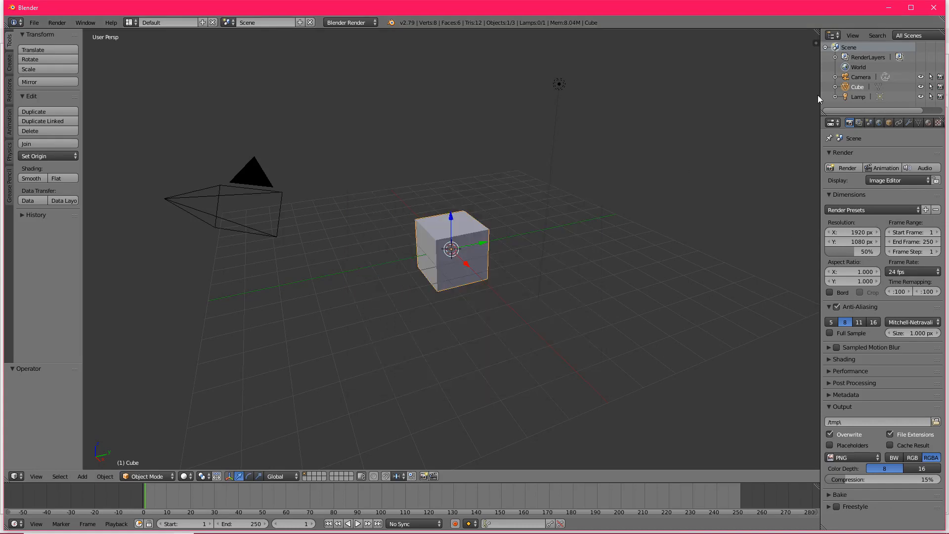
pyautogui.click(912, 7)
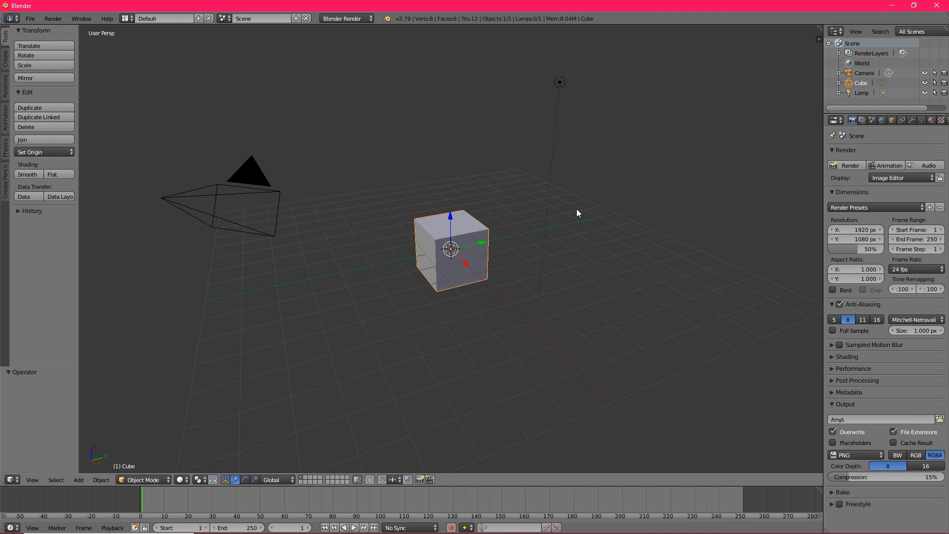
# - Delete the default cube from the scene
pyautogui.press('1')
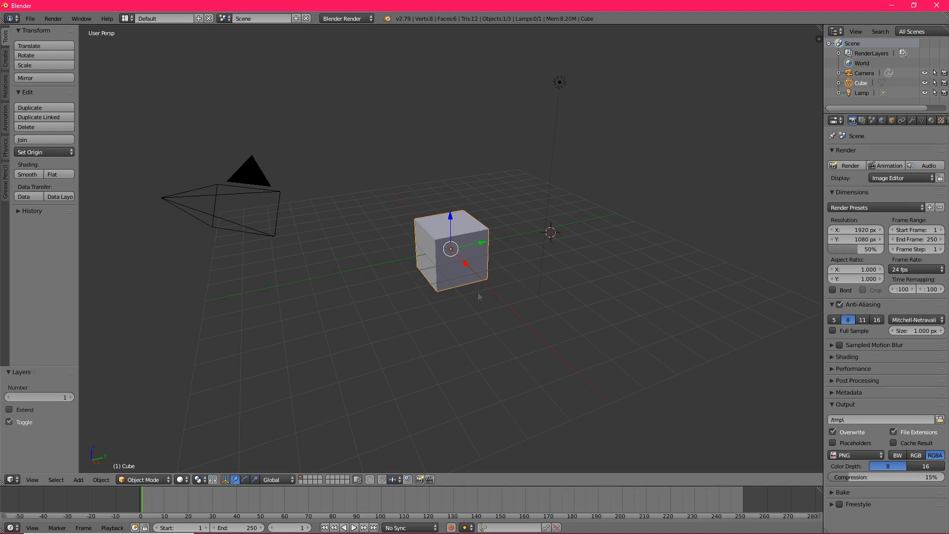
pyautogui.click(565, 228)
pyautogui.press('KP_1')
pyautogui.moveTo(566, 229); pyautogui.dragTo(534, 245, button='middle')
pyautogui.scroll(5, 511, 227)
pyautogui.press('x')
pyautogui.click(510, 239)
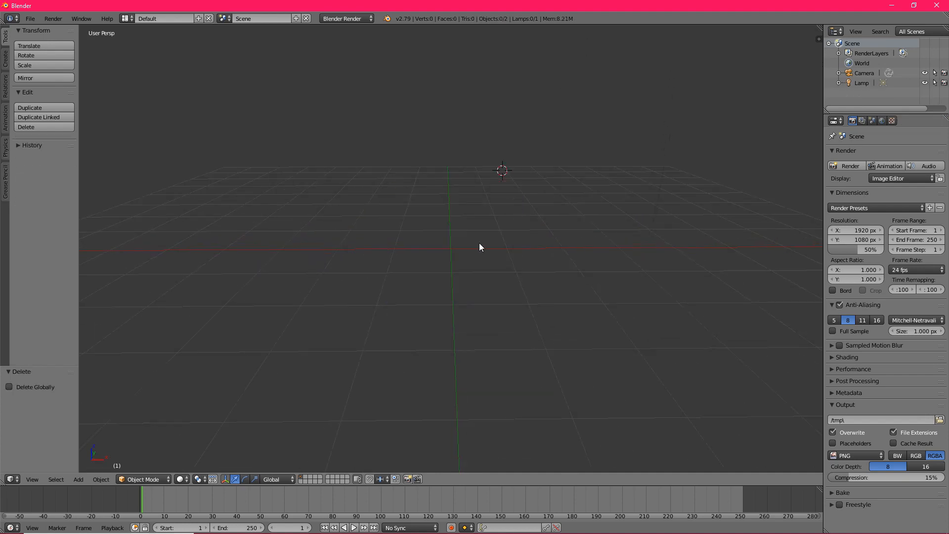
# - Add a cylinder mesh and shift it about -0.502 along X
pyautogui.click(7, 64)
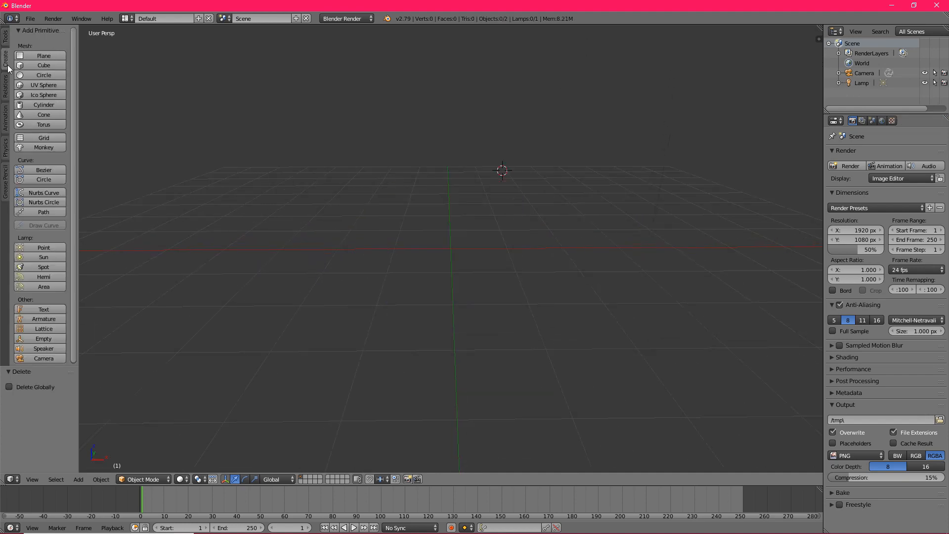
pyautogui.click(30, 105)
pyautogui.moveTo(502, 136); pyautogui.dragTo(503, 181)
pyautogui.moveTo(533, 216); pyautogui.dragTo(483, 213)
pyautogui.moveTo(508, 226); pyautogui.dragTo(427, 224, button='middle')
pyautogui.moveTo(344, 189); pyautogui.dragTo(347, 138)
pyautogui.rightClick(347, 137)
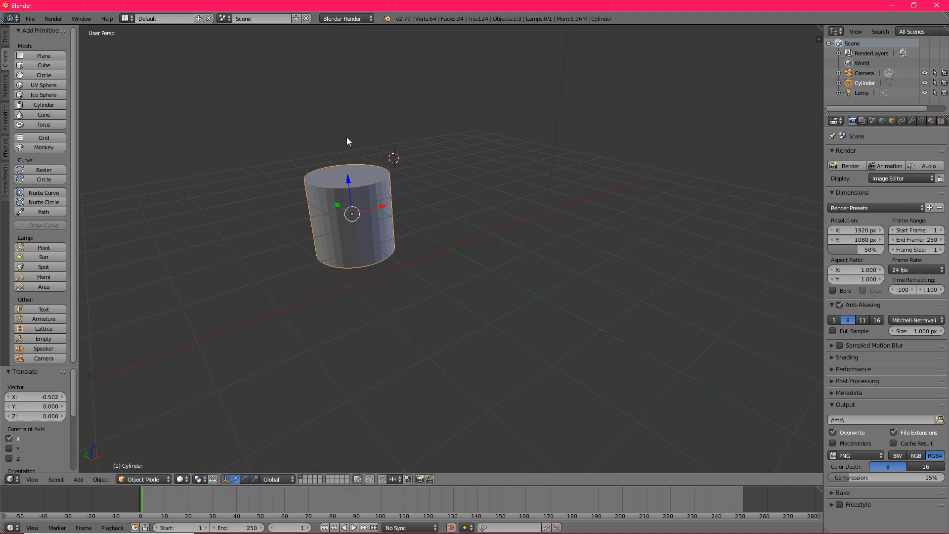
# - Raise the cylinder about 1.894 along Z and shift it horizontally to centre it over the grid origin
pyautogui.moveTo(347, 182); pyautogui.dragTo(345, 102)
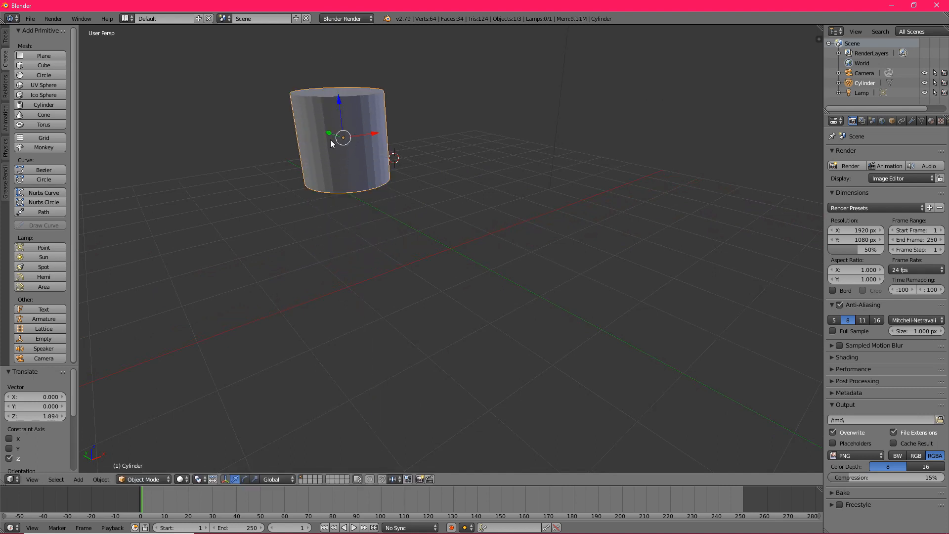
pyautogui.moveTo(347, 139); pyautogui.dragTo(300, 135, button='middle')
pyautogui.moveTo(432, 153); pyautogui.dragTo(455, 137, button='middle')
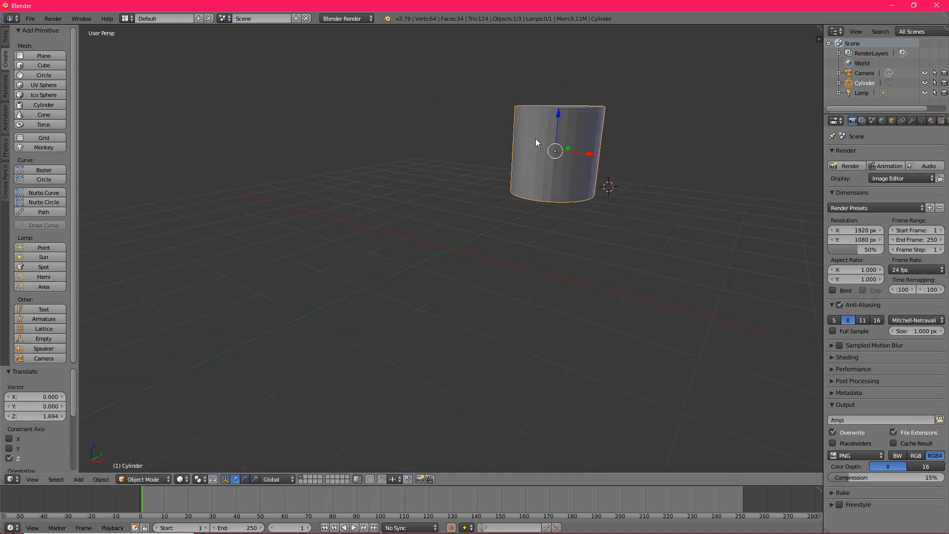
pyautogui.moveTo(567, 150); pyautogui.dragTo(467, 197)
pyautogui.moveTo(467, 198); pyautogui.dragTo(493, 197, button='middle')
pyautogui.moveTo(490, 180); pyautogui.dragTo(479, 179)
# - Lower the cylinder along Z by about 0.164 and 0.083 so its base rests on the grid floor
pyautogui.click(443, 137)
pyautogui.moveTo(447, 149); pyautogui.dragTo(447, 157)
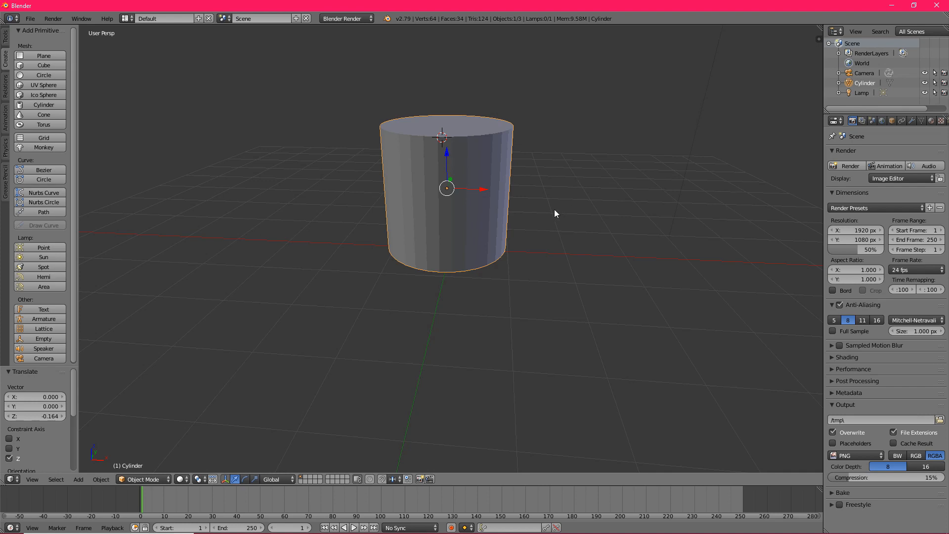
pyautogui.moveTo(553, 323); pyautogui.dragTo(563, 303, button='middle')
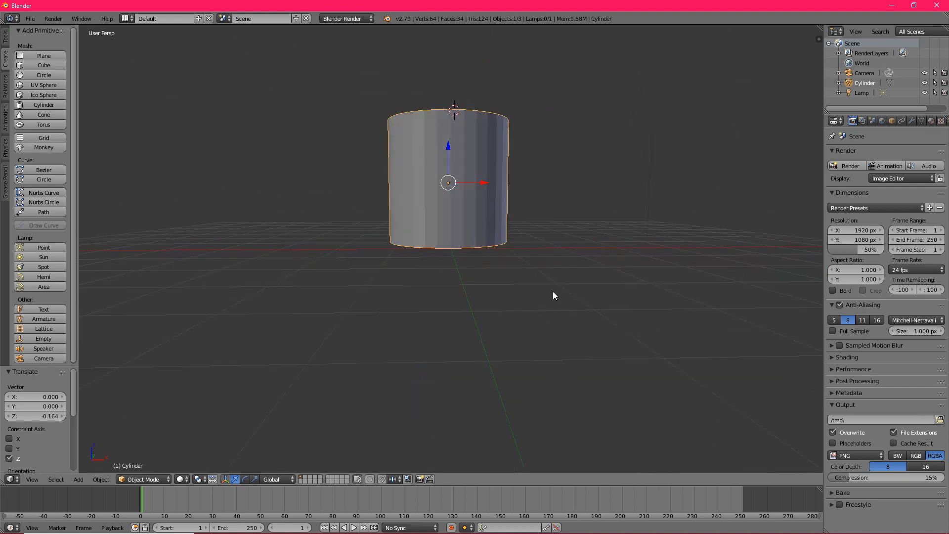
pyautogui.moveTo(444, 135); pyautogui.dragTo(451, 151)
pyautogui.moveTo(502, 206); pyautogui.dragTo(497, 189, button='middle')
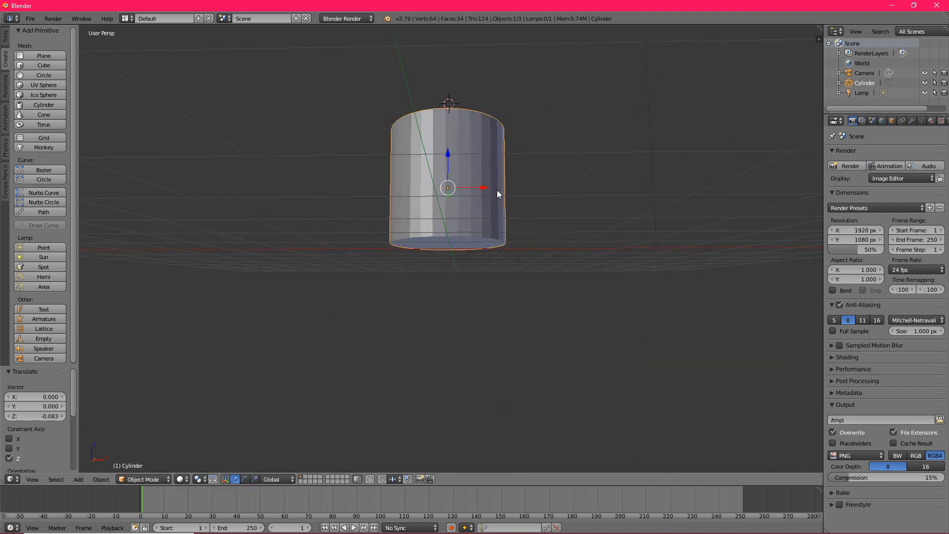
# - Put the cylinder into Edit Mode and split the viewport, making the new area a UV/Image Editor
pyautogui.click(169, 479)
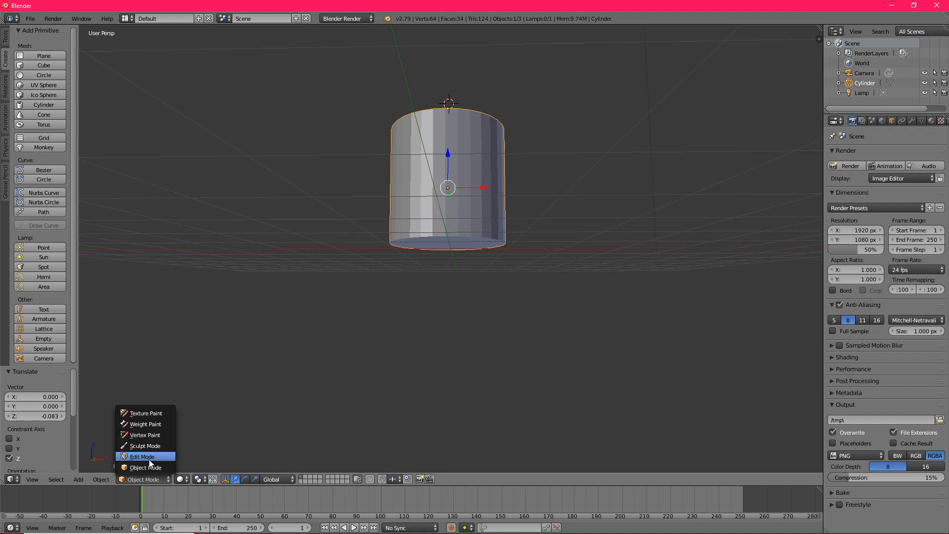
pyautogui.click(174, 455)
pyautogui.moveTo(10, 482); pyautogui.dragTo(256, 445)
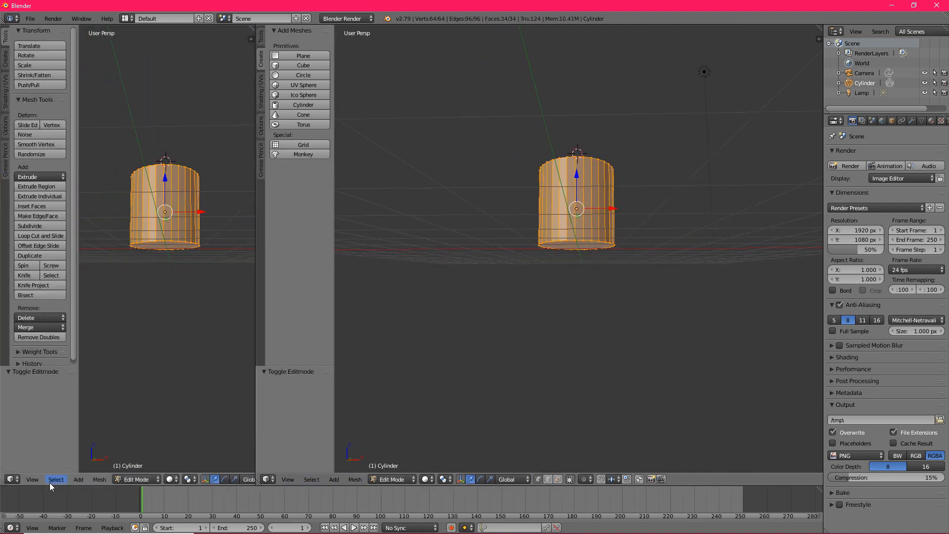
pyautogui.click(12, 479)
pyautogui.click(39, 402)
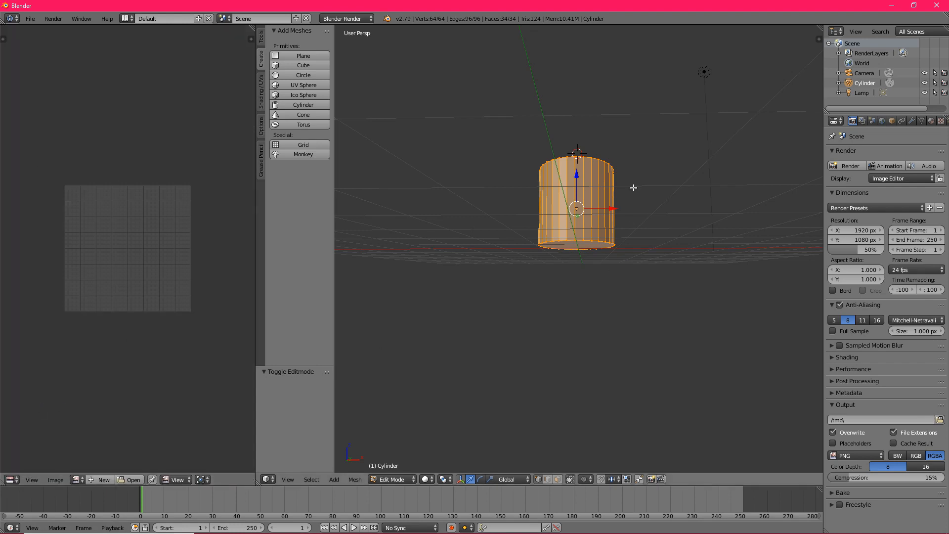
# - Unwrap the whole cylinder from a front-facing view with Project From View
pyautogui.moveTo(653, 174); pyautogui.dragTo(651, 222, button='middle')
pyautogui.scroll(2, 660, 217)
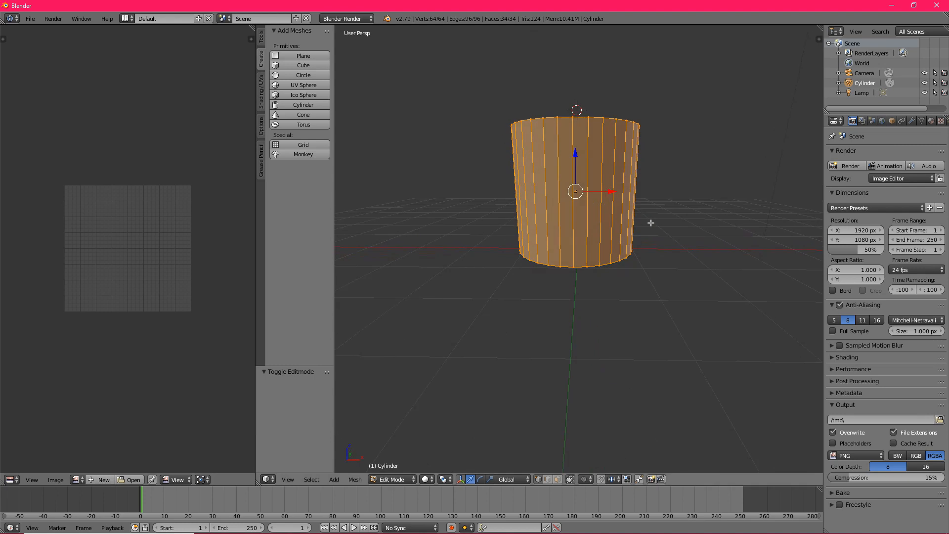
pyautogui.click(265, 87)
pyautogui.click(316, 177)
pyautogui.click(316, 266)
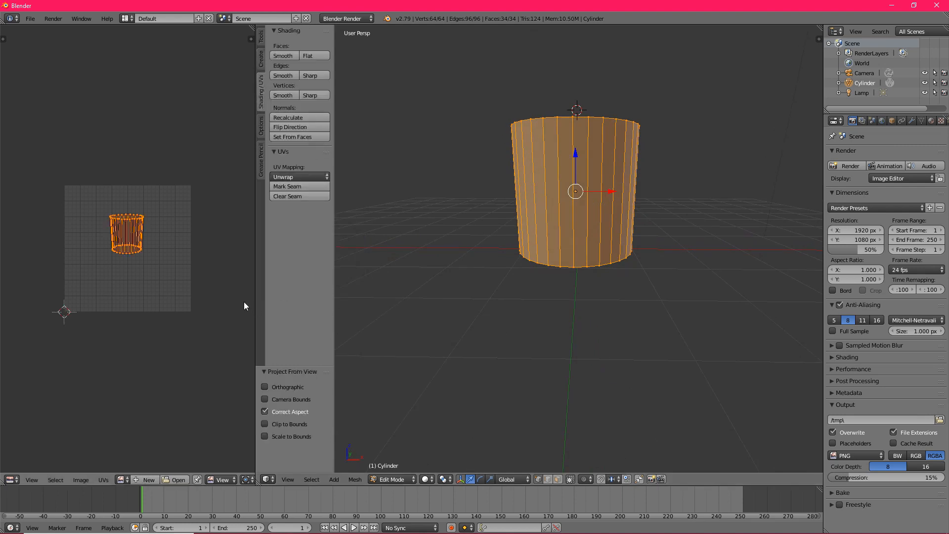
# - Zoom out the UV layout and widen the UV/Image Editor area
pyautogui.scroll(-1, 245, 302)
pyautogui.click(254, 444)
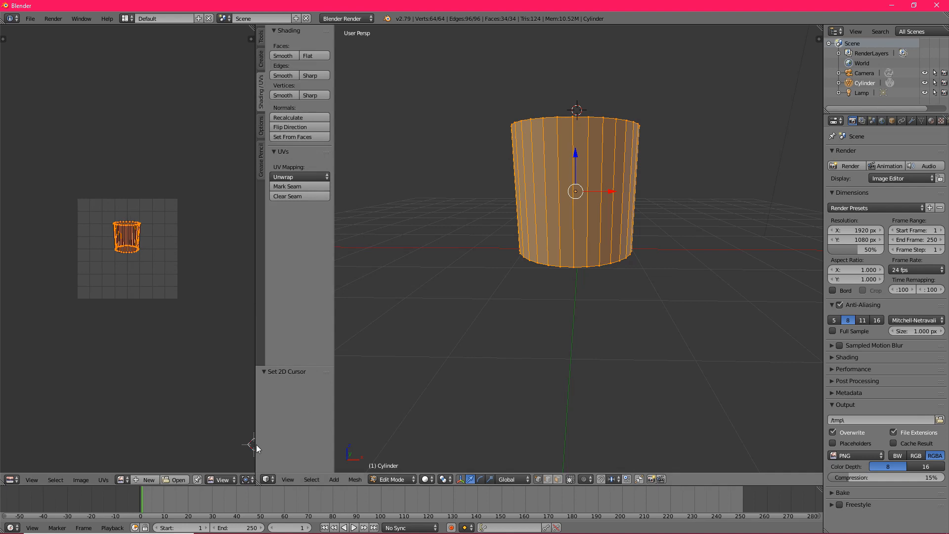
pyautogui.moveTo(255, 443); pyautogui.dragTo(318, 440)
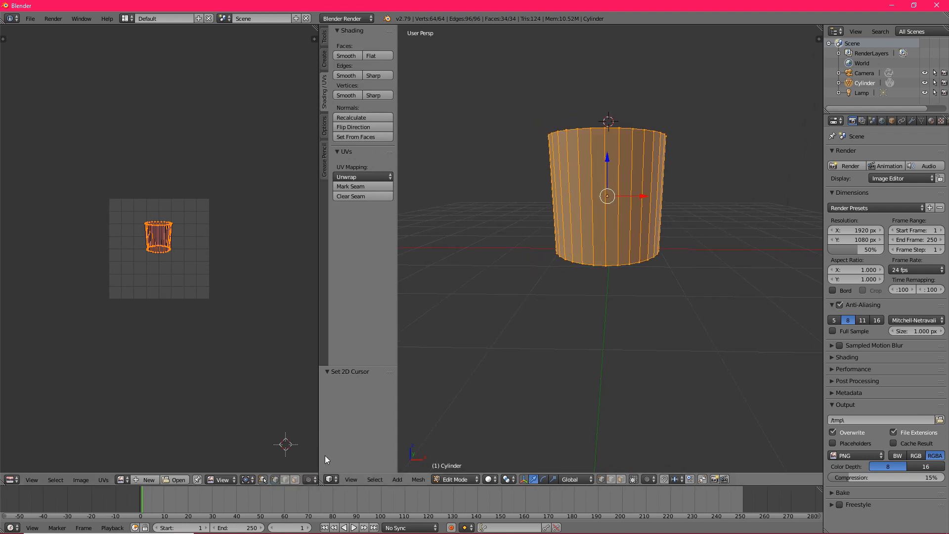
# - Scale down the cylinder's bottom face to taper the body toward its base
pyautogui.hotkey('ctrl', 'z')
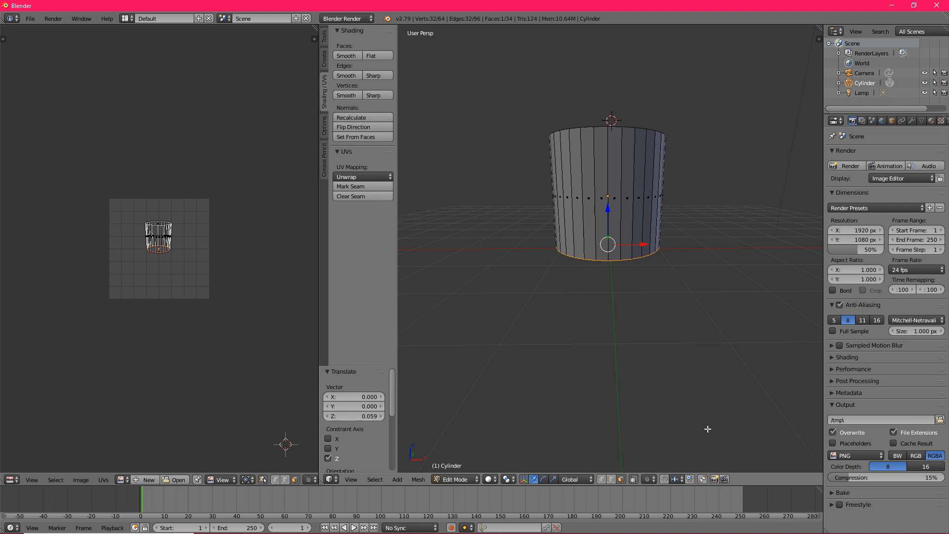
pyautogui.moveTo(767, 363); pyautogui.dragTo(727, 311, button='middle')
pyautogui.press('s')
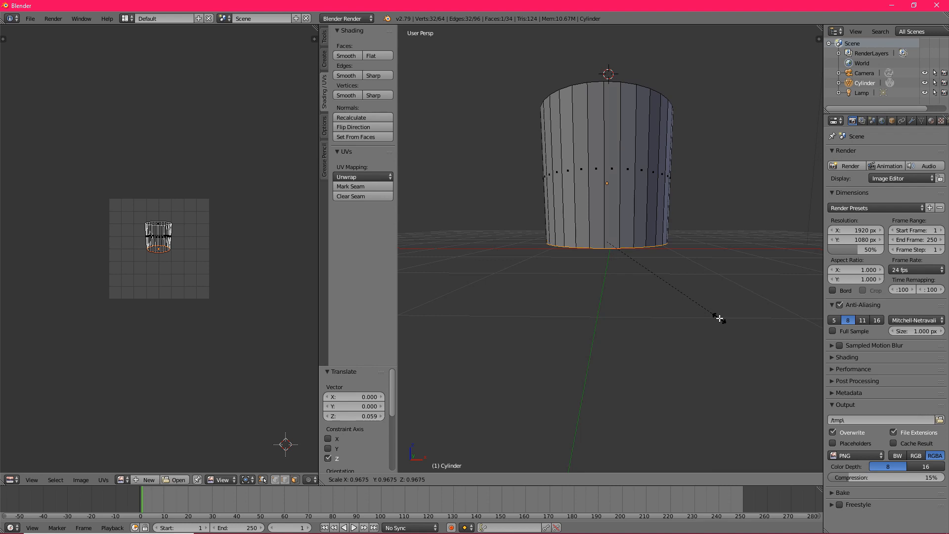
pyautogui.click(719, 319)
pyautogui.press('s')
pyautogui.click(710, 366)
# - Extrude the cylinder's top face, scale it slightly inward for a thin rim, and lower it inside to hollow the cup
pyautogui.moveTo(697, 316); pyautogui.dragTo(695, 341, button='middle')
pyautogui.rightClick(626, 126)
pyautogui.rightClick(623, 109)
pyautogui.moveTo(653, 163); pyautogui.dragTo(661, 193, button='middle')
pyautogui.press('e')
pyautogui.click(669, 221)
pyautogui.press('s')
pyautogui.click(681, 231)
pyautogui.moveTo(605, 72); pyautogui.dragTo(608, 200)
# - Shrink the cup's inner floor face to fit the tapered walls and lower it about 0.231 along Z
pyautogui.scroll(-3, 693, 227)
pyautogui.press('s')
pyautogui.click(729, 290)
pyautogui.press('g')
pyautogui.press('z')
pyautogui.click(707, 324)
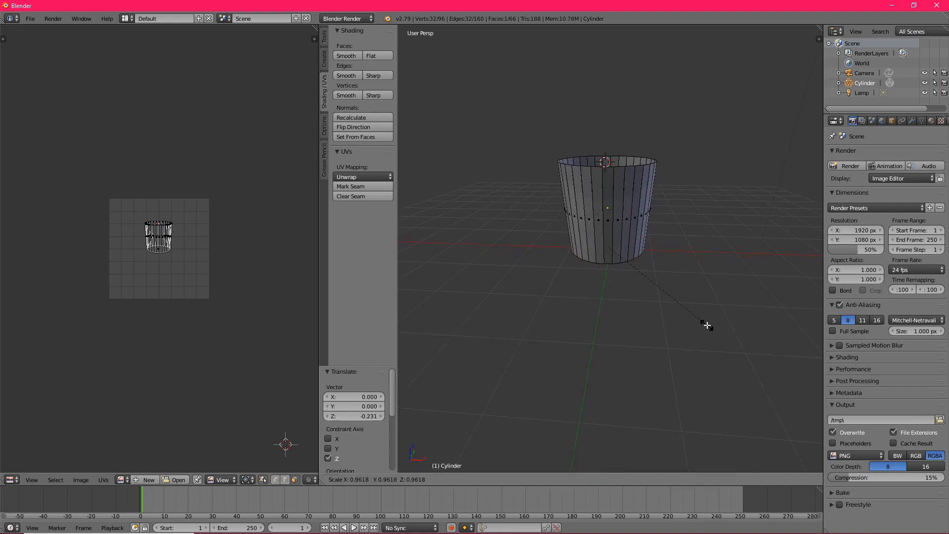
pyautogui.press('s')
pyautogui.click(676, 283)
# - Select the entire cup mesh and scale it narrower along X and Y
pyautogui.scroll(4, 676, 284)
pyautogui.moveTo(677, 284); pyautogui.dragTo(676, 254, button='middle')
pyautogui.scroll(-4, 676, 290)
pyautogui.press('a')
pyautogui.press('a')
pyautogui.press('s')
pyautogui.press('x')
pyautogui.click(649, 280)
pyautogui.press('s')
pyautogui.press('y')
pyautogui.click(675, 303)
pyautogui.press('s')
pyautogui.press('y')
pyautogui.click(672, 335)
# - Scale the whole cup uniformly to about 0.693 and move it along Z to sit on the grid floor
pyautogui.press('a')
pyautogui.press('a')
pyautogui.press('s')
pyautogui.click(625, 239)
pyautogui.press('g')
pyautogui.press('z')
pyautogui.click(612, 212)
pyautogui.scroll(6, 634, 207)
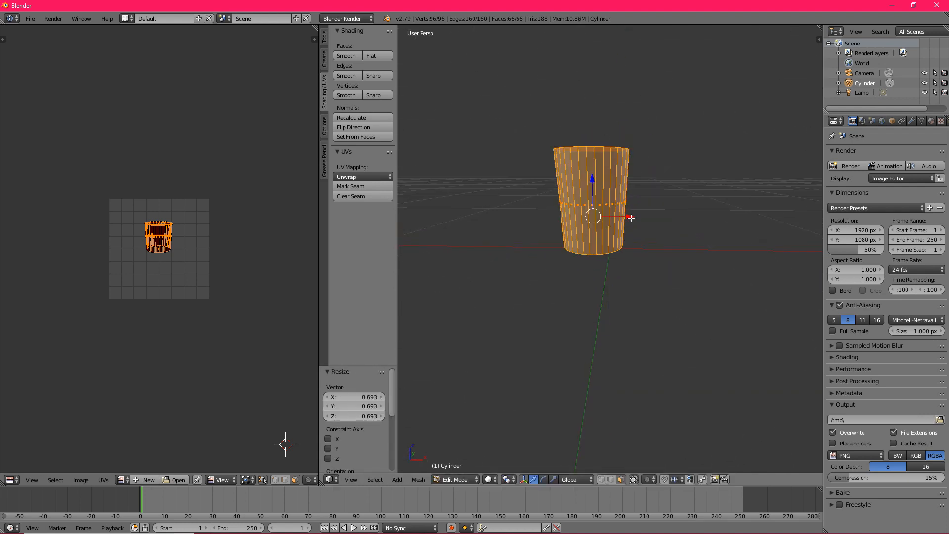
# - Move the cup along X to centre it on the grid origin, finishing with a shift of about -0.013
pyautogui.press('g')
pyautogui.press('x')
pyautogui.click(655, 213)
pyautogui.press('g')
pyautogui.press('x')
pyautogui.click(650, 217)
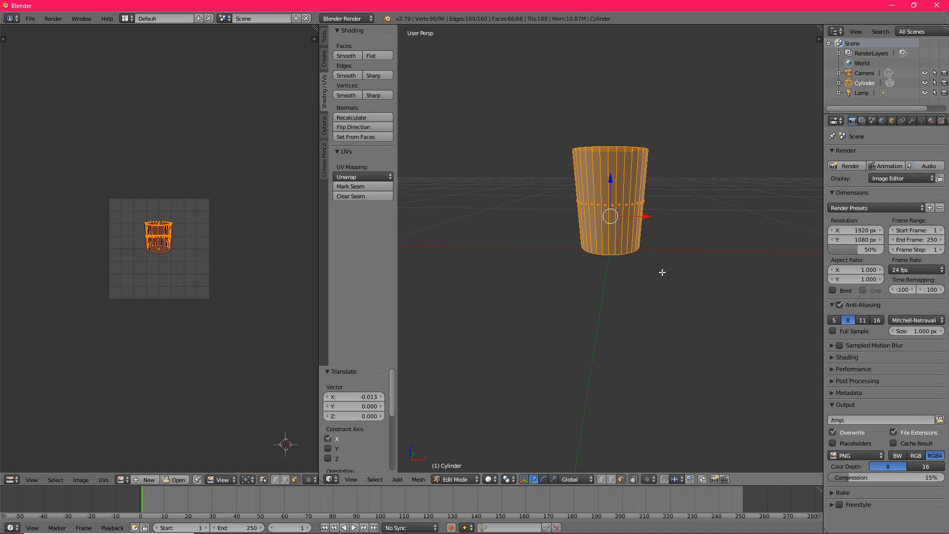
# - Select one of the cup's side faces and examine the hollow shape from above and from the side
pyautogui.rightClick(588, 164)
pyautogui.moveTo(620, 197)
pyautogui.mouseDown(button='middle')
pyautogui.moveTo(610, 247)
pyautogui.moveTo(612, 203)
pyautogui.mouseUp(button='middle')
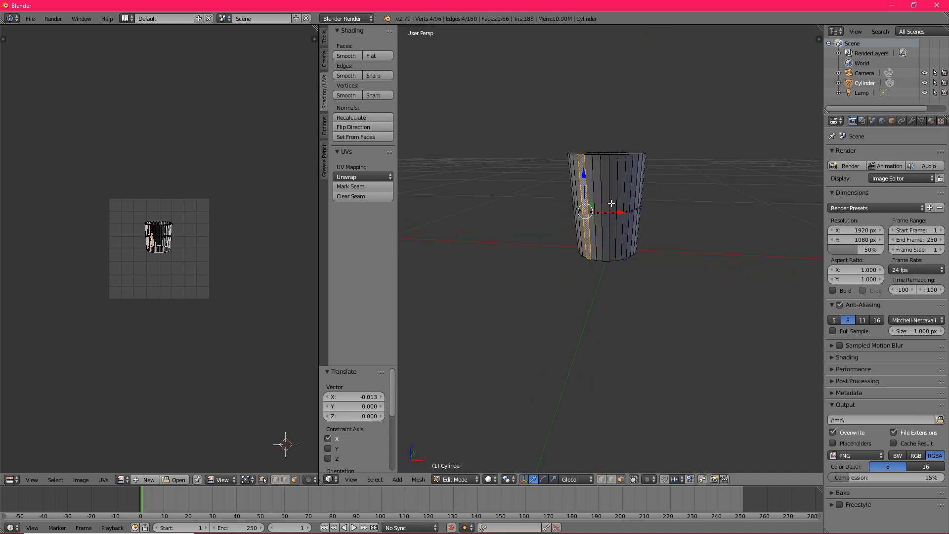
pyautogui.moveTo(612, 199); pyautogui.dragTo(612, 242, button='middle')
pyautogui.scroll(-2, 618, 225)
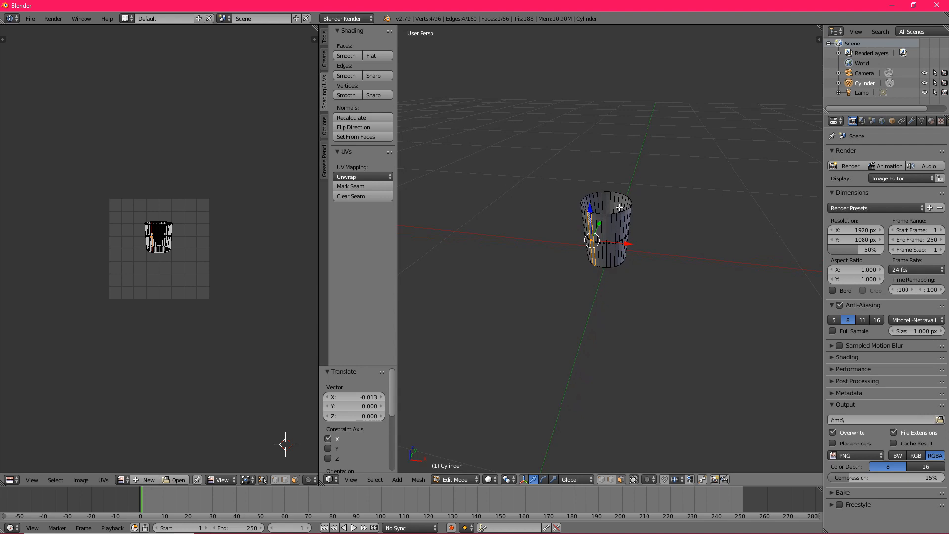
pyautogui.moveTo(620, 207); pyautogui.dragTo(666, 161, button='middle')
pyautogui.scroll(3, 672, 299)
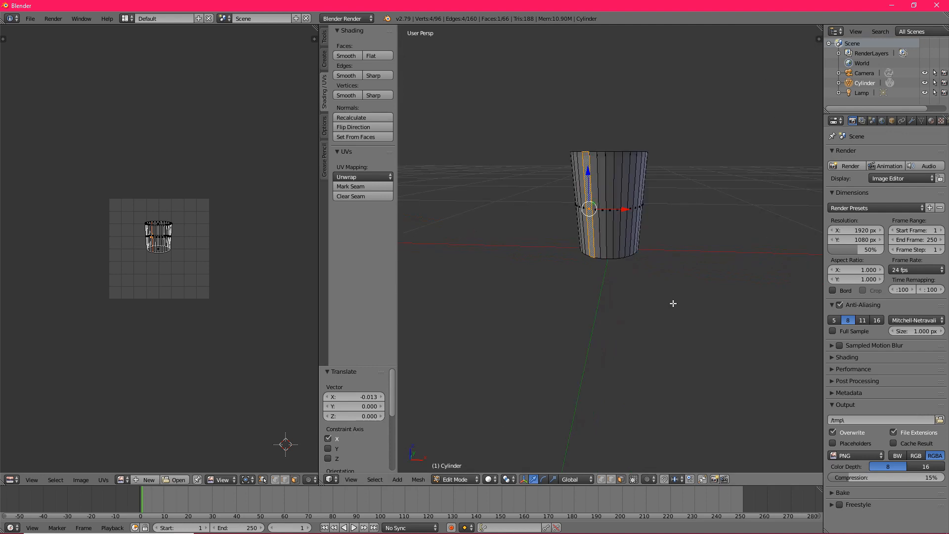
# - Return the cup to Object Mode and duplicate it in place without offsetting the copy
pyautogui.click(462, 479)
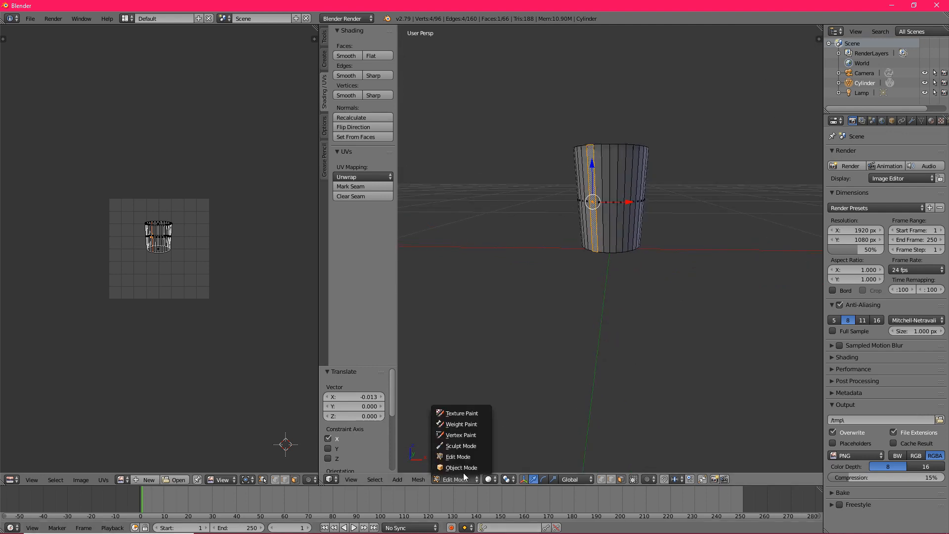
pyautogui.click(463, 489)
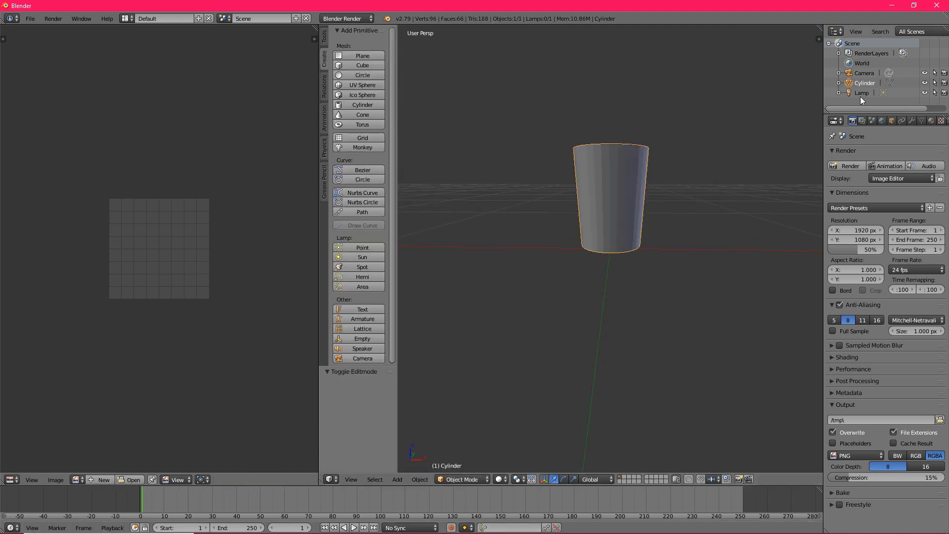
pyautogui.rightClick(863, 83)
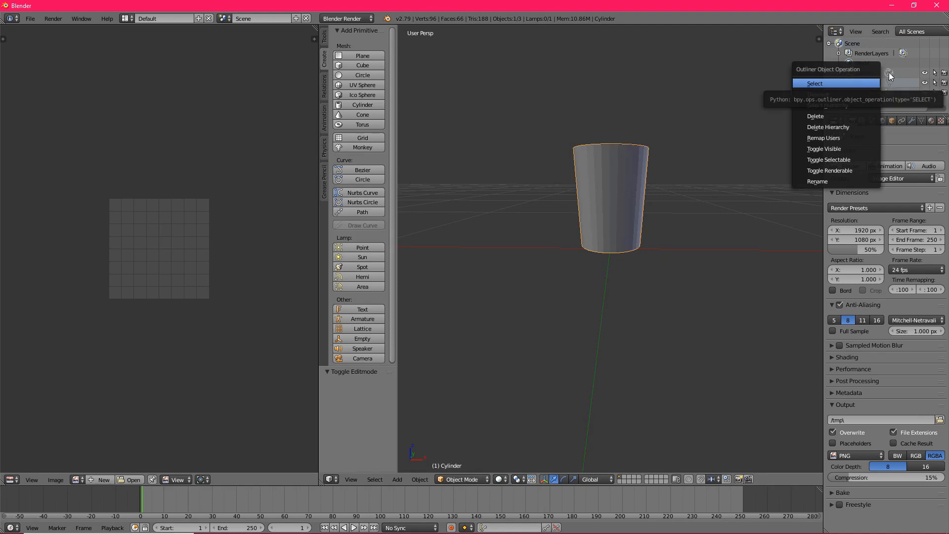
pyautogui.click(864, 84)
pyautogui.click(620, 180)
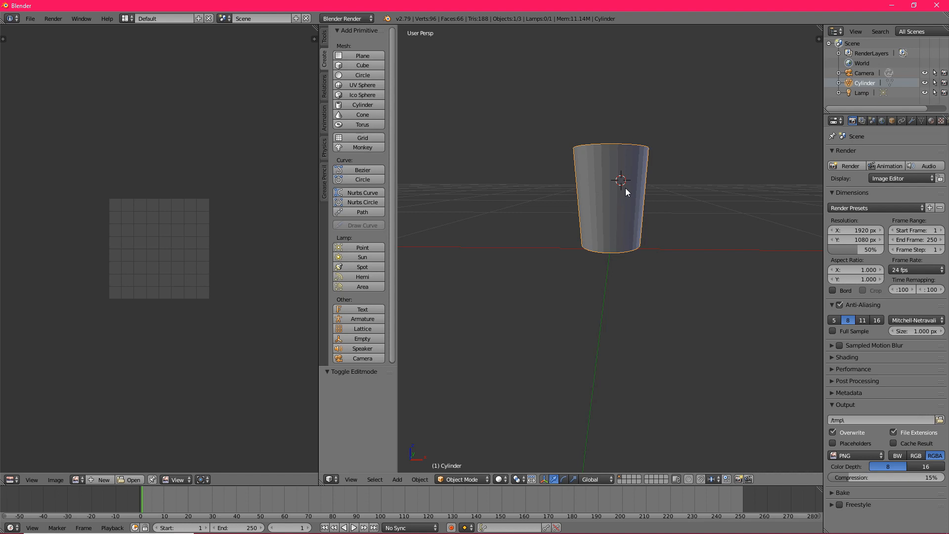
pyautogui.hotkey('shift', 'd')
pyautogui.rightClick(624, 188)
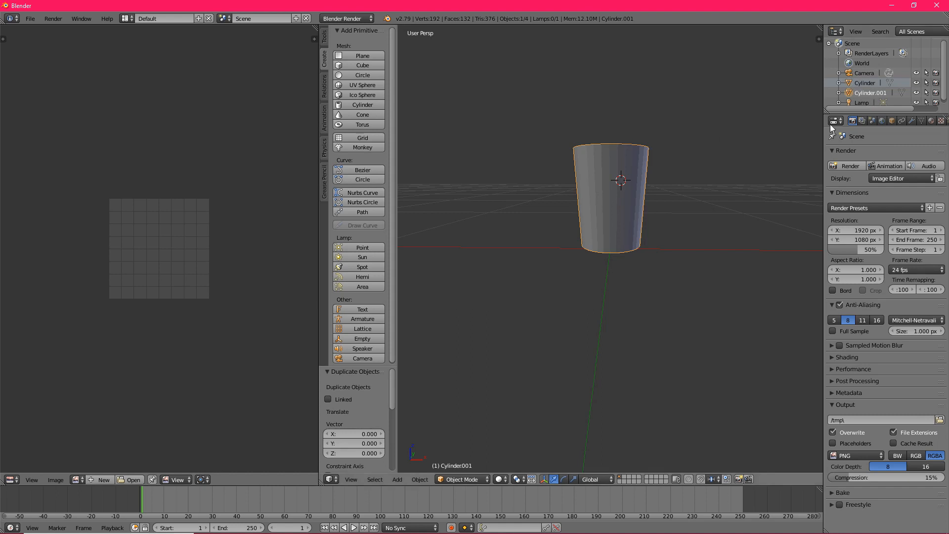
# - Select the duplicate cup Cylinder.001 and put it in Edit Mode
pyautogui.click(871, 85)
pyautogui.click(915, 84)
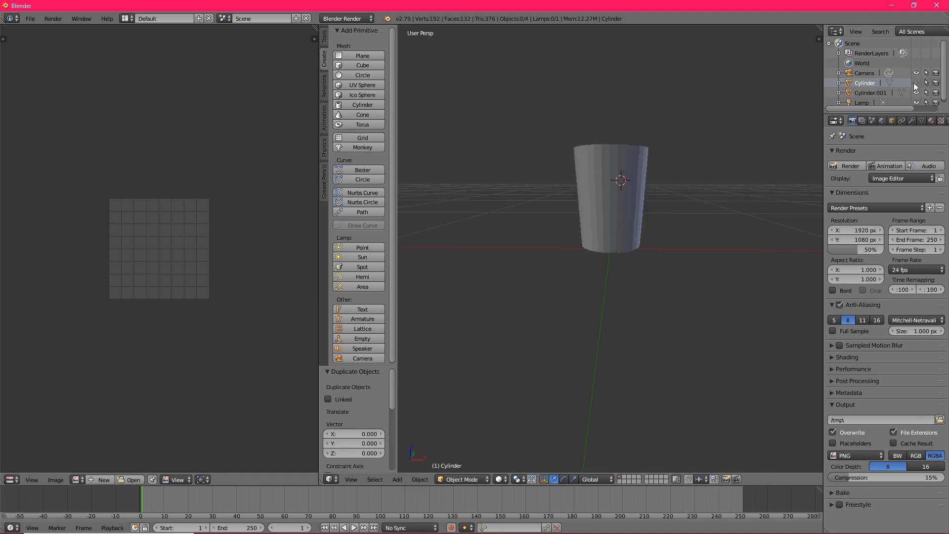
pyautogui.click(879, 93)
pyautogui.moveTo(745, 138)
pyautogui.mouseDown(button='middle')
pyautogui.moveTo(675, 254)
pyautogui.moveTo(671, 316)
pyautogui.mouseUp(button='middle')
pyautogui.click(465, 479)
pyautogui.click(476, 465)
# - Select the duplicate's inner bottom face and raise it along Z by about 0.297 to near the rim
pyautogui.moveTo(746, 358); pyautogui.dragTo(736, 394, button='middle')
pyautogui.rightClick(607, 311)
pyautogui.moveTo(628, 369); pyautogui.dragTo(625, 333, button='middle')
pyautogui.press('g')
pyautogui.press('z')
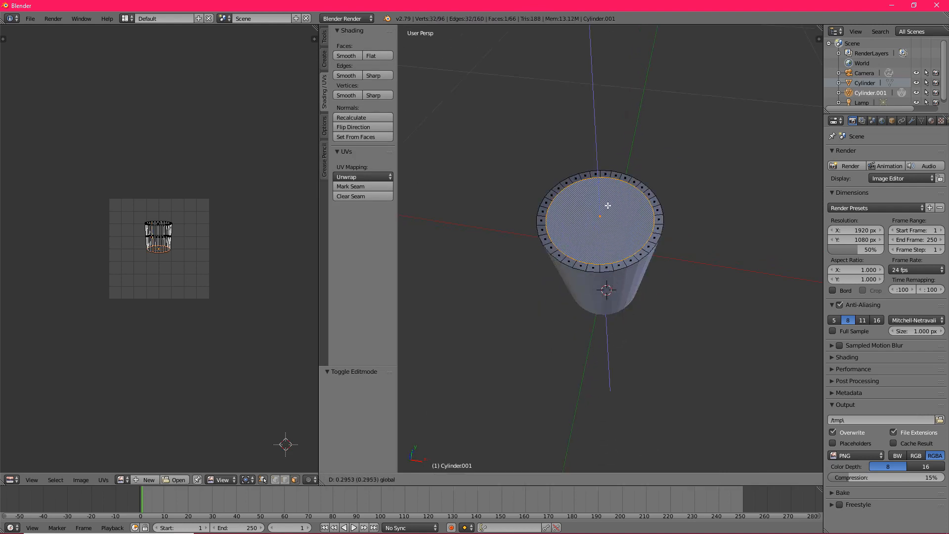
pyautogui.click(605, 205)
pyautogui.moveTo(605, 205); pyautogui.dragTo(597, 129, button='middle')
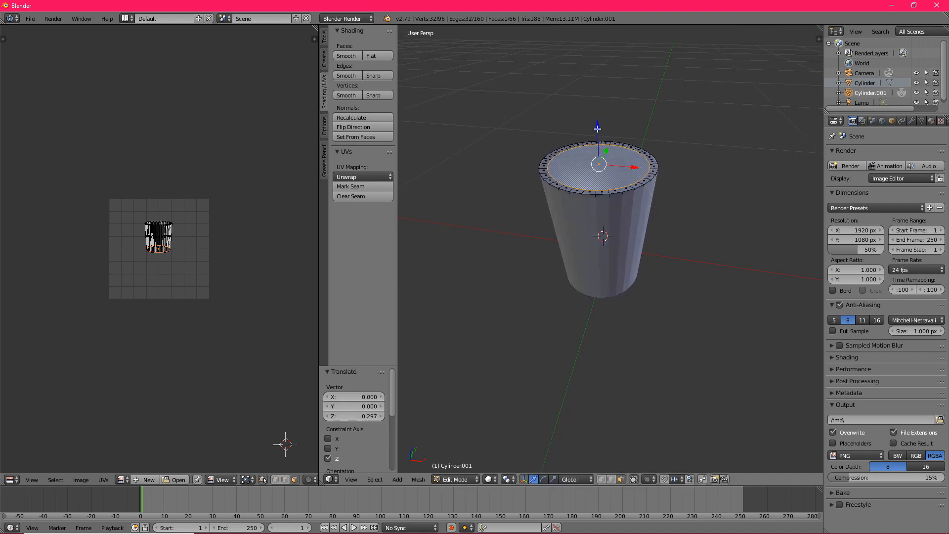
pyautogui.press('g')
pyautogui.press('z')
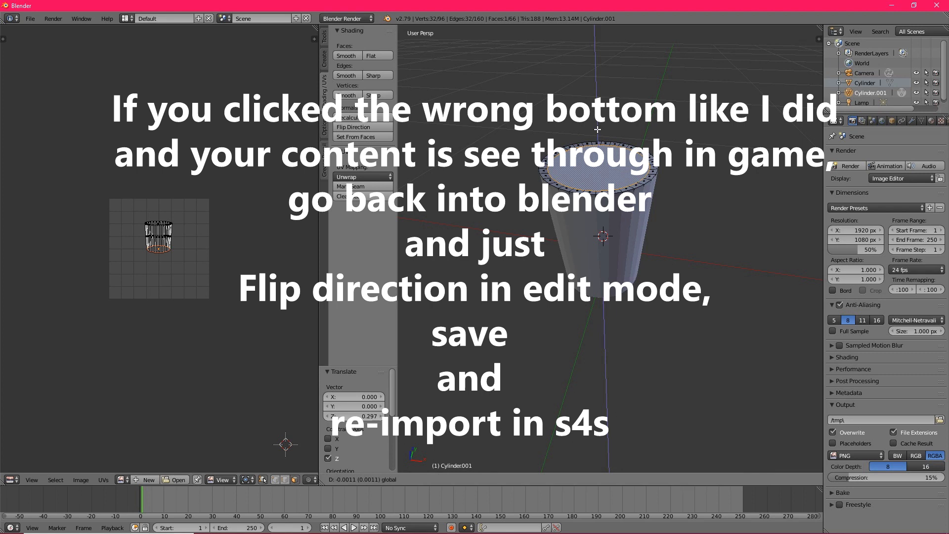
pyautogui.moveTo(596, 130); pyautogui.dragTo(596, 129)
# - Select the duplicate's entire linked mesh and scale it uniformly to 0.944 so it fits inside the original cup
pyautogui.moveTo(657, 233); pyautogui.dragTo(656, 218, button='middle')
pyautogui.press('l')
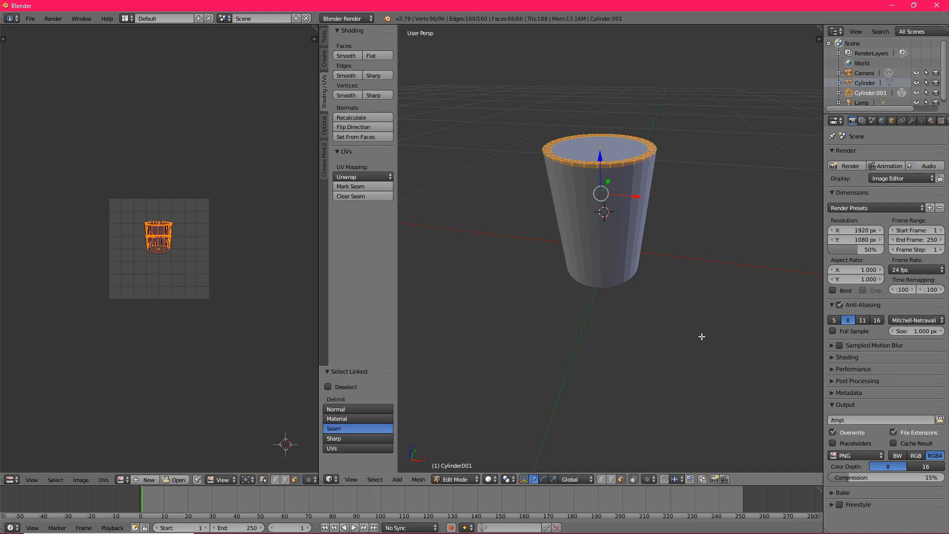
pyautogui.press('s')
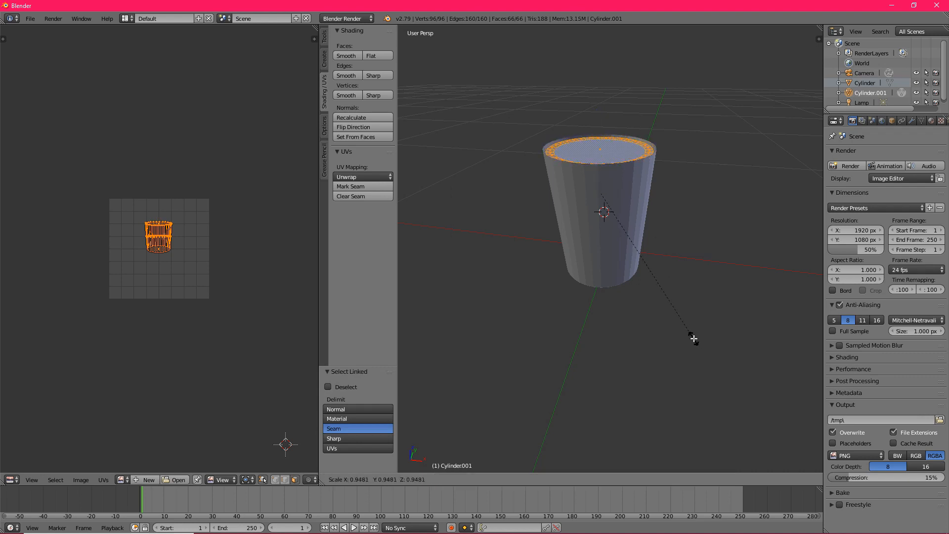
pyautogui.click(694, 339)
pyautogui.moveTo(704, 333); pyautogui.dragTo(800, 326, button='middle')
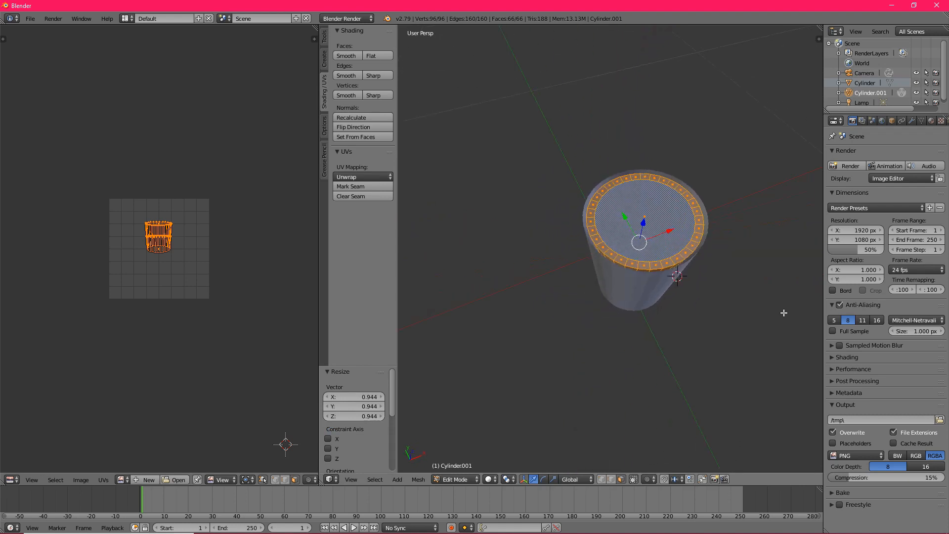
pyautogui.moveTo(687, 272); pyautogui.dragTo(664, 291, button='middle')
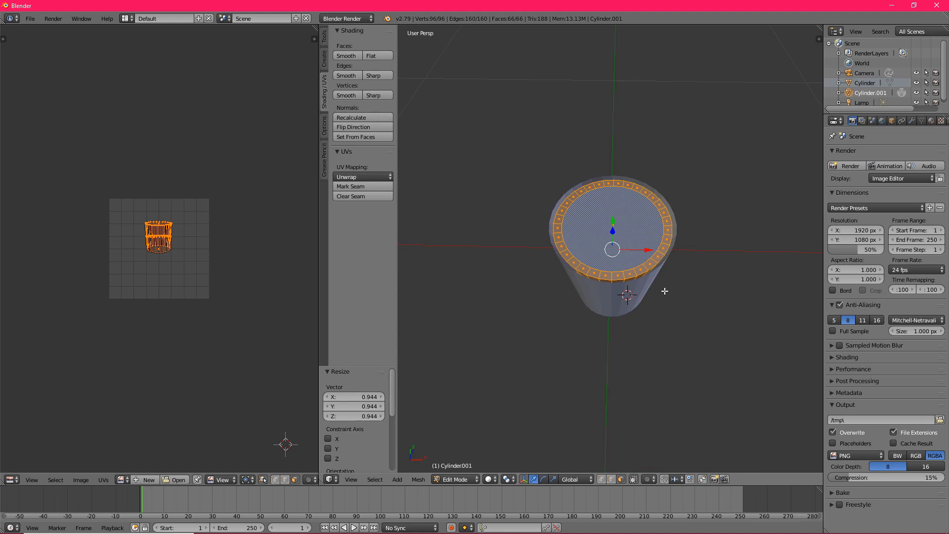
pyautogui.moveTo(665, 291); pyautogui.dragTo(656, 237, button='middle')
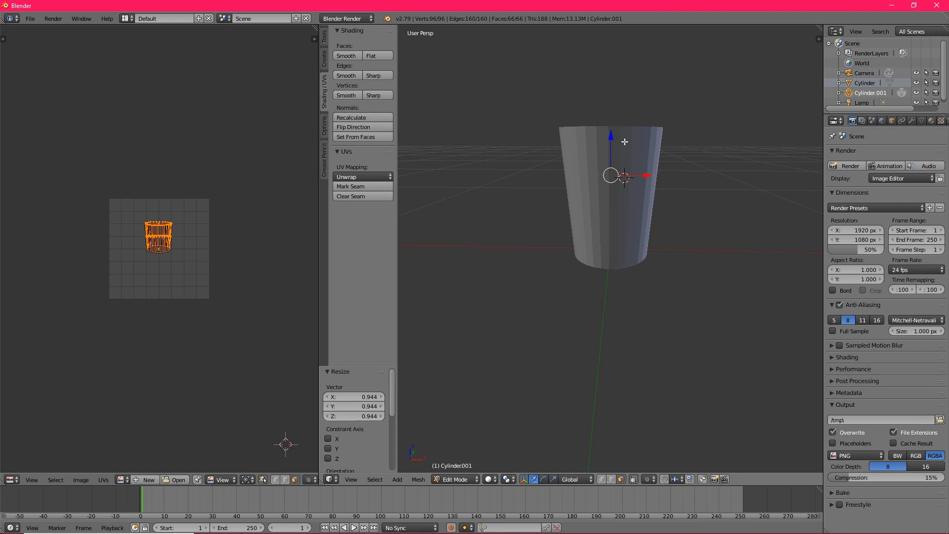
pyautogui.moveTo(625, 142); pyautogui.dragTo(627, 169, button='middle')
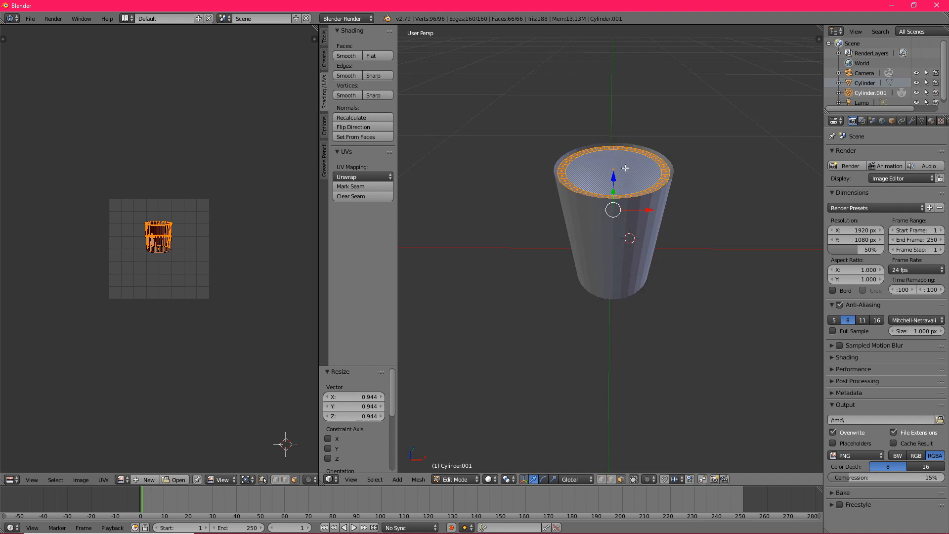
pyautogui.moveTo(689, 252); pyautogui.dragTo(686, 233, button='middle')
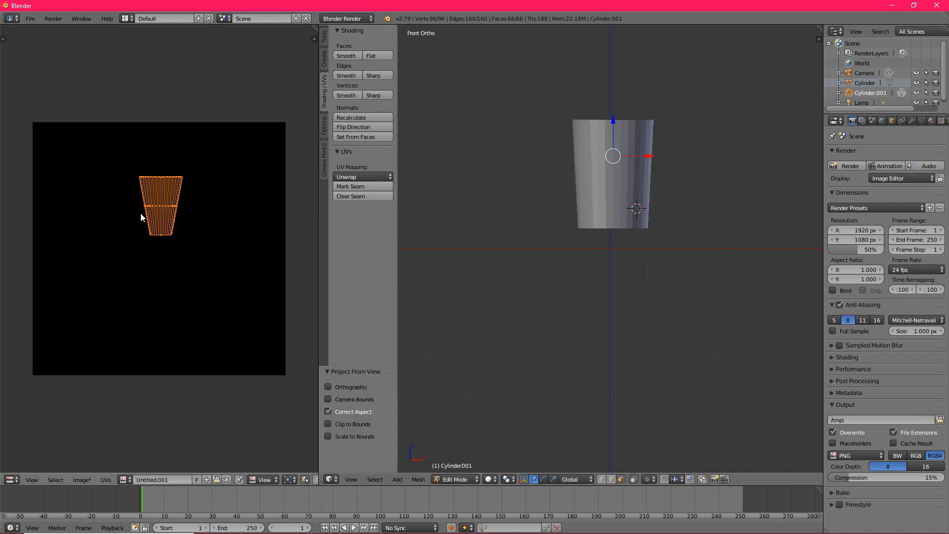
# - Enlarge the cup's front-projected UV island and move it by about -0.047 in X and -0.166 in Y towards the image centre
pyautogui.press('s')
pyautogui.click(164, 260)
pyautogui.press('g')
pyautogui.click(162, 326)
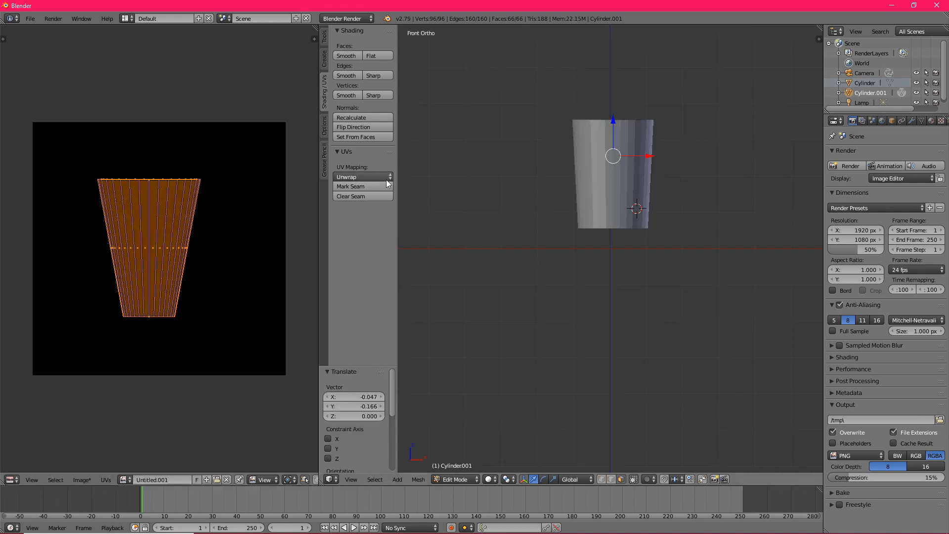
# - Return to Object Mode and append the objects s4studio_mesh_0, s4studio_mesh_1 and s4studio_mesh_2 from Plant Mesh.blend
pyautogui.click(455, 480)
pyautogui.click(460, 468)
pyautogui.scroll(-4, 529, 295)
pyautogui.click(31, 18)
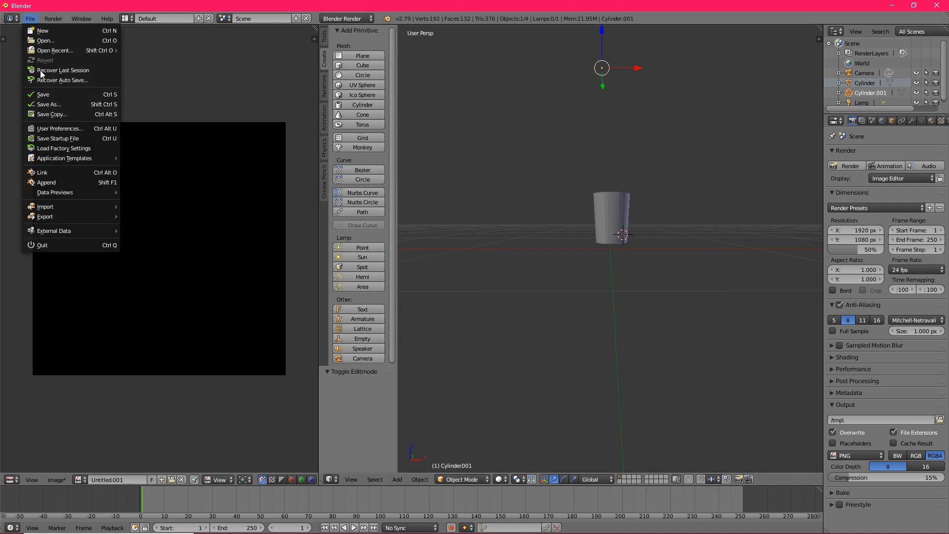
pyautogui.click(66, 179)
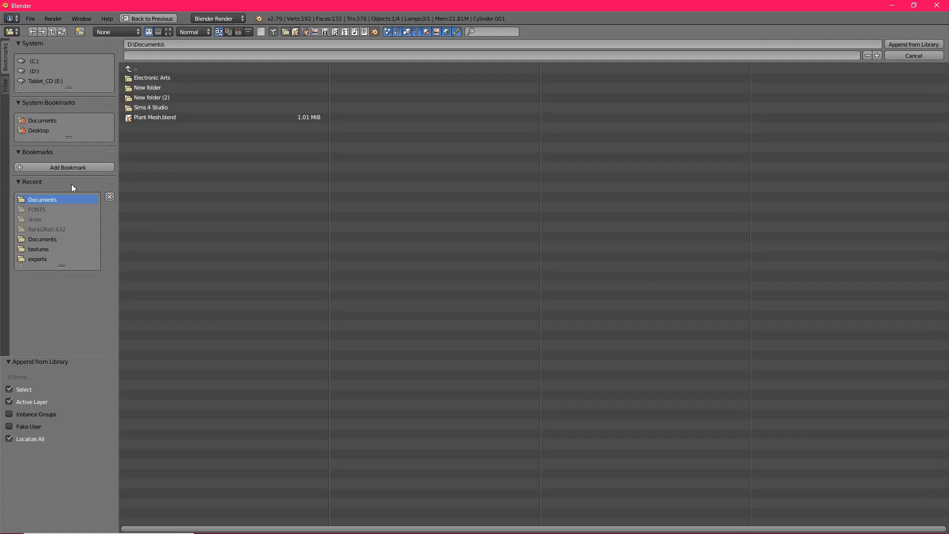
pyautogui.click(174, 118)
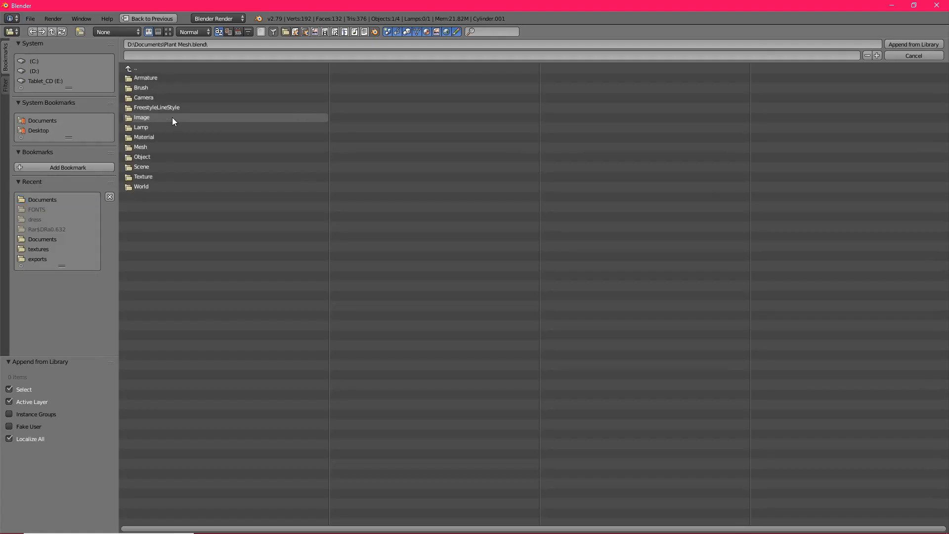
pyautogui.click(159, 161)
pyautogui.moveTo(171, 174); pyautogui.dragTo(183, 146)
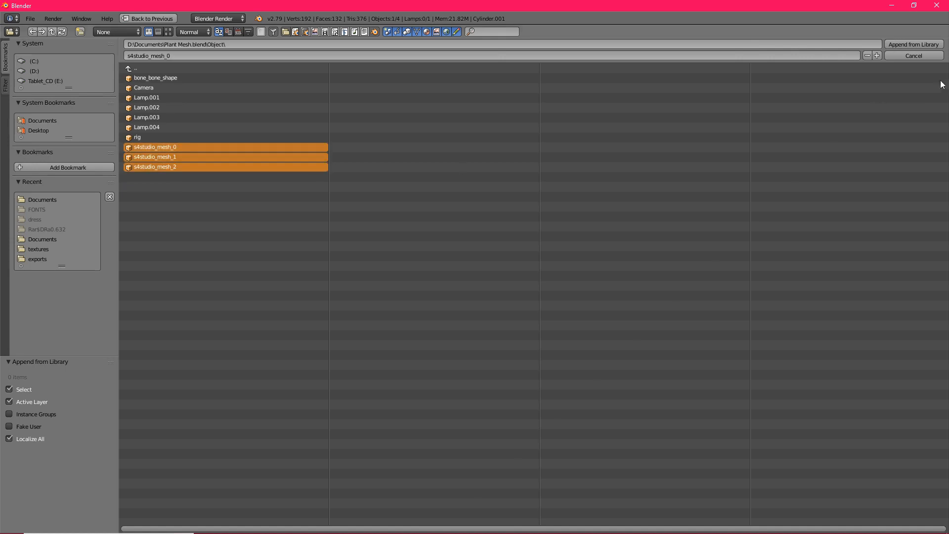
pyautogui.click(929, 47)
pyautogui.scroll(3, 707, 263)
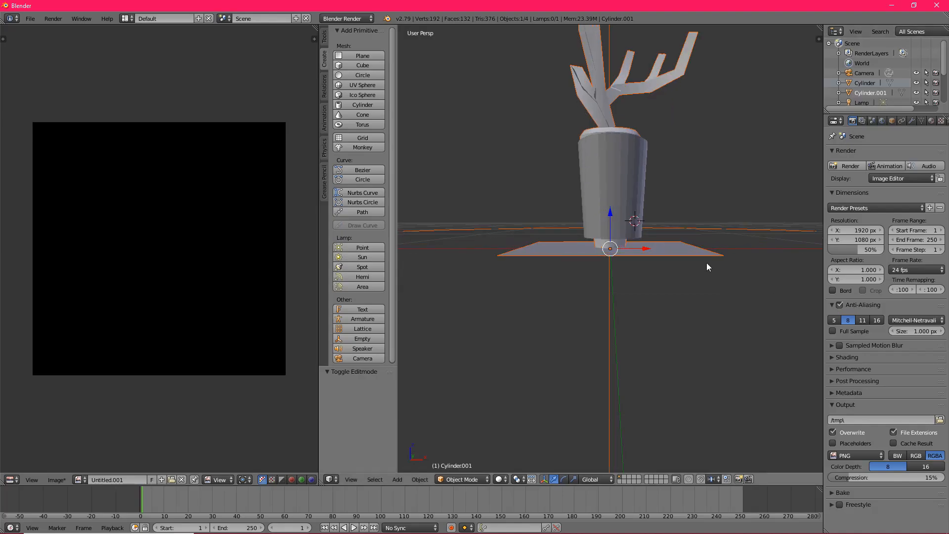
# - Scale both cup objects down together and lower them along Z by about 0.463 towards the flat plane
pyautogui.moveTo(704, 263); pyautogui.dragTo(792, 267, button='middle')
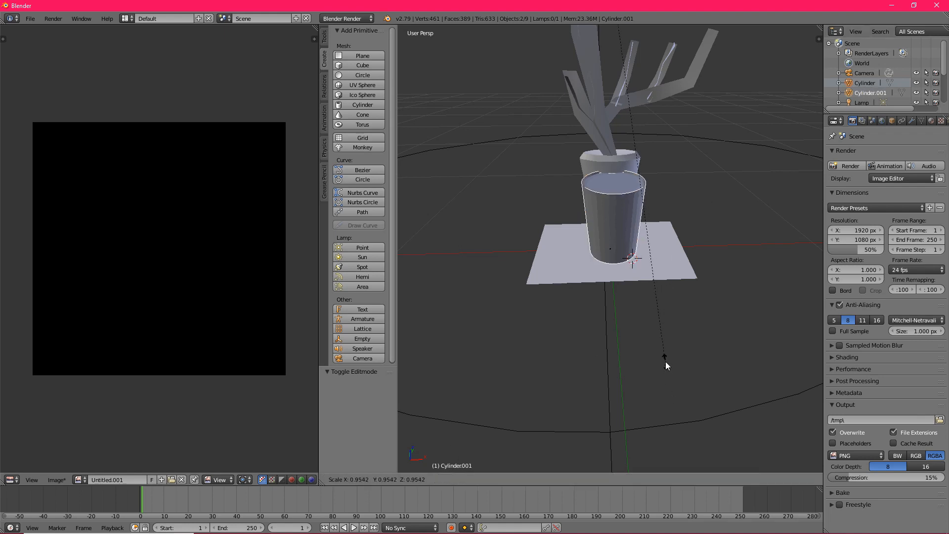
pyautogui.press('s')
pyautogui.click(584, 37)
pyautogui.scroll(-2, 653, 217)
pyautogui.moveTo(656, 224); pyautogui.dragTo(650, 222, button='middle')
pyautogui.moveTo(595, 34); pyautogui.dragTo(602, 143)
pyautogui.scroll(4, 606, 222)
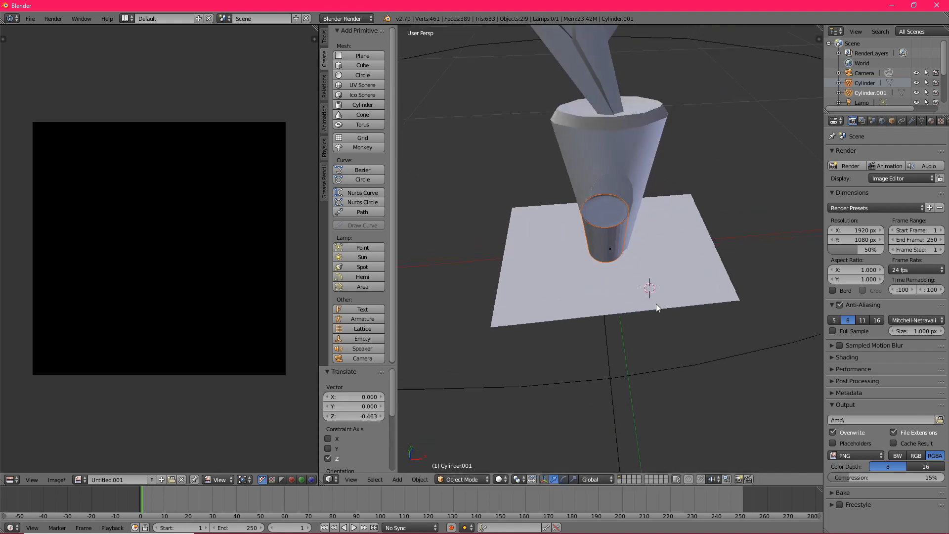
# - Shrink both cup objects further and adjust their height along Z, finishing with a 0.035 shift, to rest them on the plane
pyautogui.scroll(-3, 607, 242)
pyautogui.moveTo(608, 244); pyautogui.dragTo(659, 215, button='middle')
pyautogui.moveTo(638, 73); pyautogui.dragTo(633, 186)
pyautogui.press('s')
pyautogui.click(661, 312)
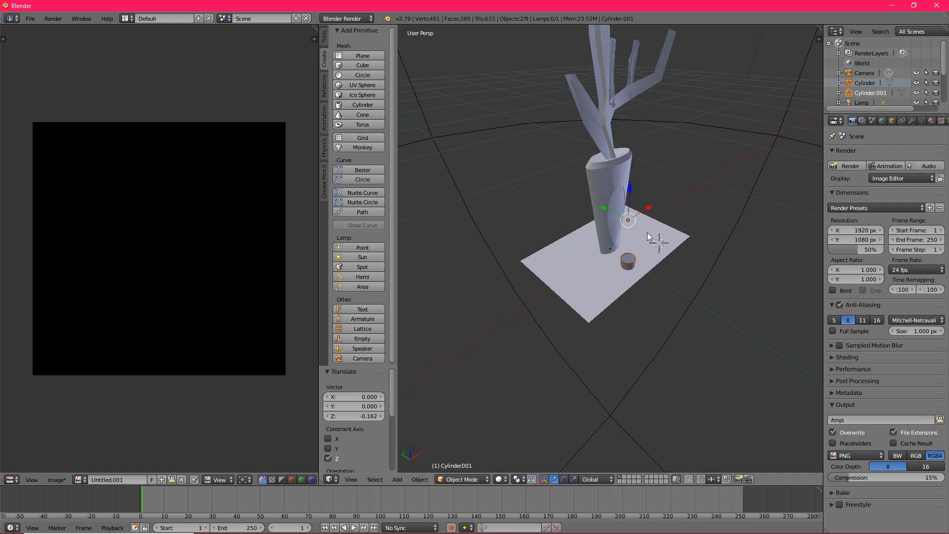
pyautogui.moveTo(633, 186); pyautogui.dragTo(639, 227, button='middle')
pyautogui.moveTo(635, 208); pyautogui.dragTo(609, 168)
pyautogui.scroll(4, 642, 279)
pyautogui.moveTo(658, 293); pyautogui.dragTo(702, 318, button='middle')
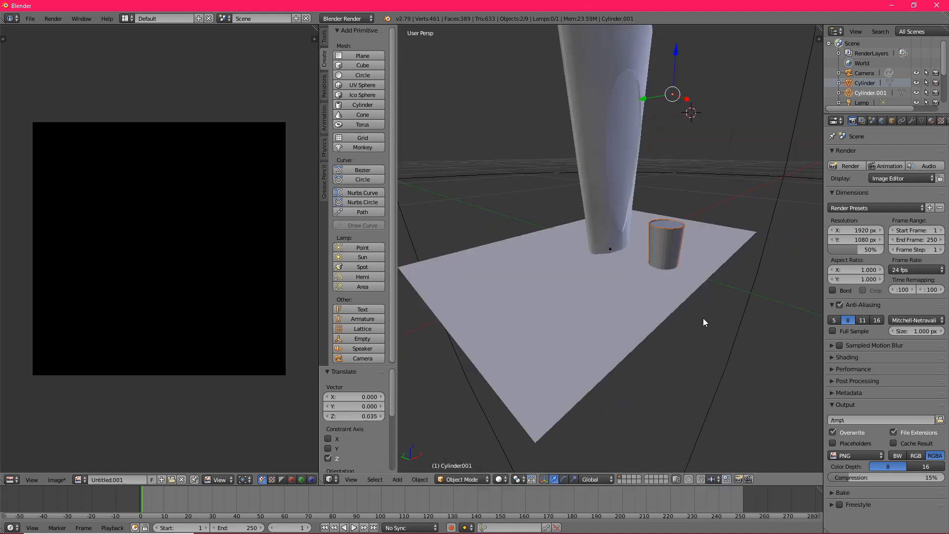
# - Move both cup objects along Y by 0.128 to align them with the base of the vase
pyautogui.moveTo(673, 110); pyautogui.dragTo(686, 129, button='middle')
pyautogui.moveTo(686, 131); pyautogui.dragTo(586, 118)
pyautogui.moveTo(585, 117); pyautogui.dragTo(655, 320, button='middle')
# - Select s4studio_mesh_1 and toggle its visibility off and on to identify which part of the plant it is
pyautogui.rightClick(608, 157)
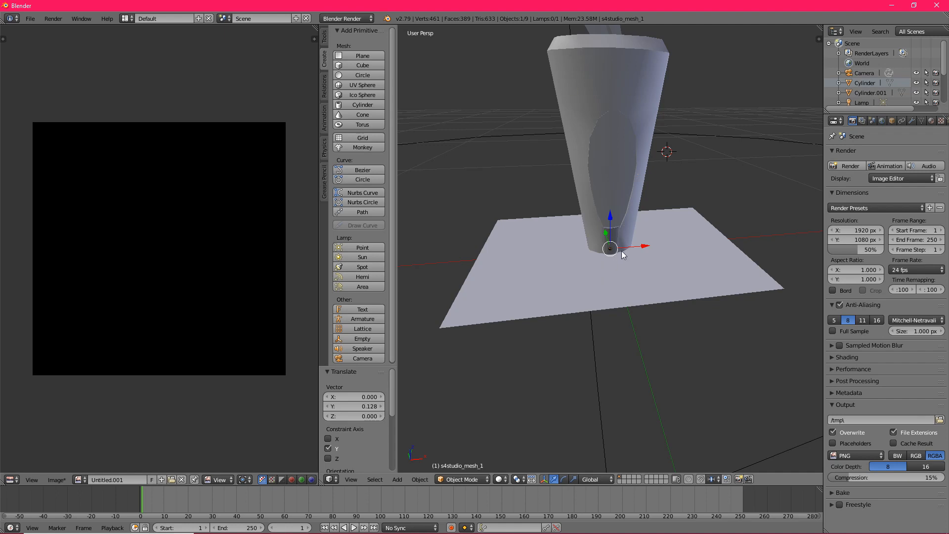
pyautogui.scroll(-3, 899, 84)
pyautogui.scroll(-2, 899, 82)
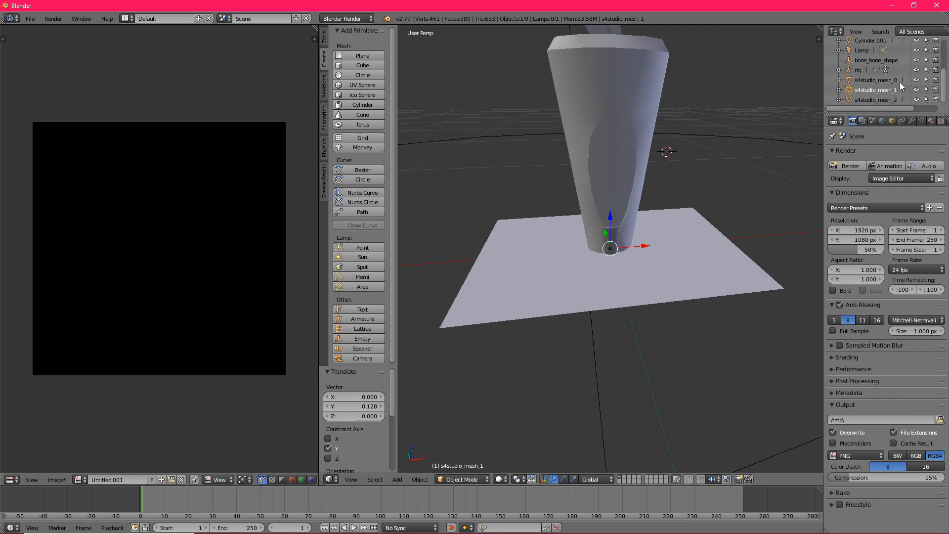
pyautogui.click(916, 89)
pyautogui.click(916, 90)
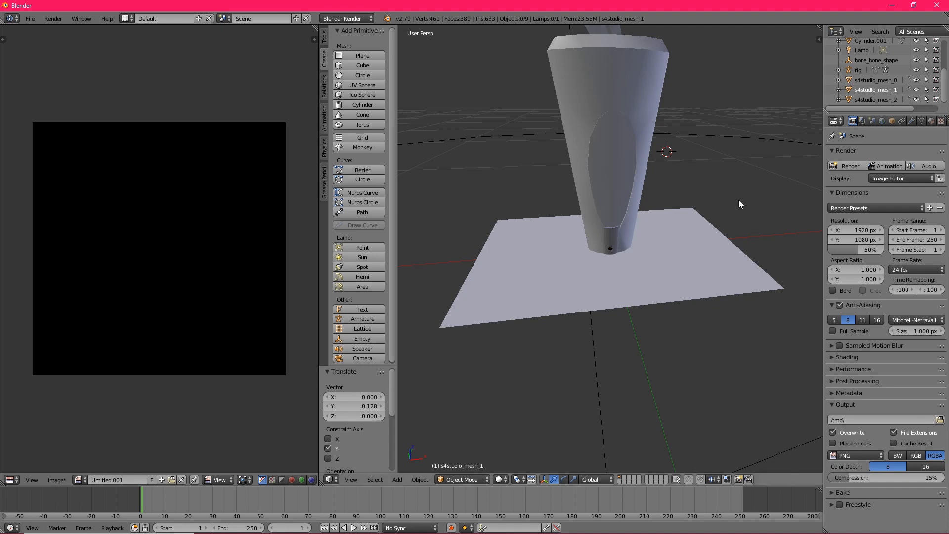
# - Select Cylinder together with s4studio_mesh_1 and join the cup into s4studio_mesh_1
pyautogui.scroll(4, 902, 98)
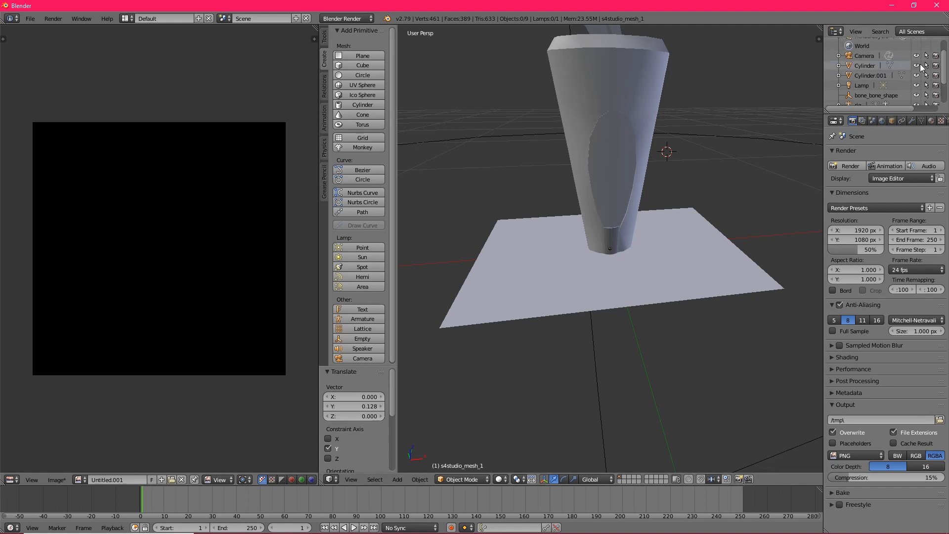
pyautogui.scroll(-2, 915, 99)
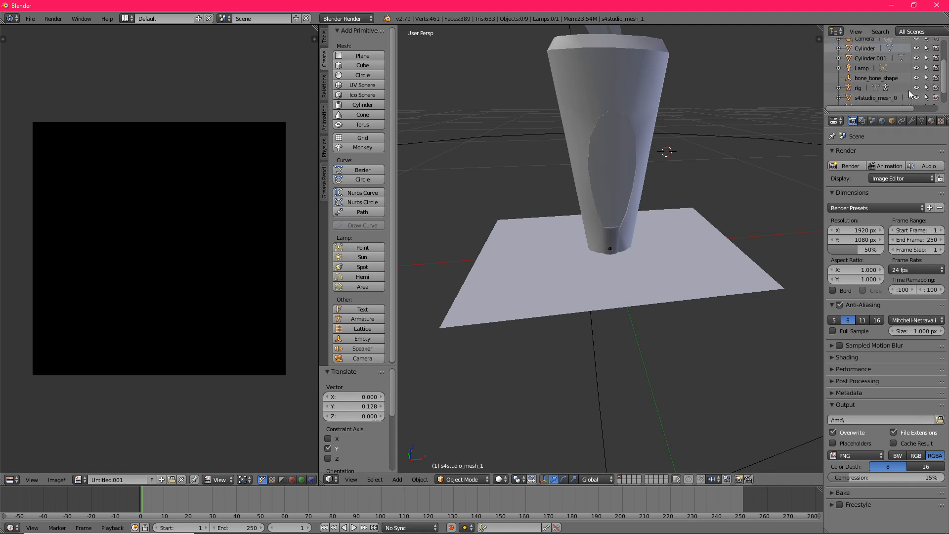
pyautogui.click(873, 48)
pyautogui.scroll(-2, 883, 72)
pyautogui.keyDown('ctrl'); pyautogui.click(891, 91); pyautogui.keyUp('ctrl')
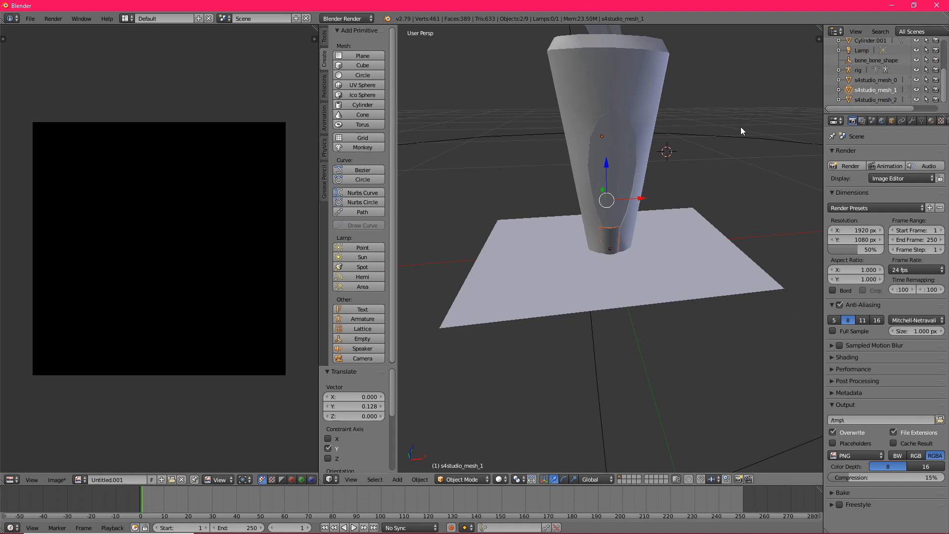
pyautogui.hotkey('ctrl', 'j')
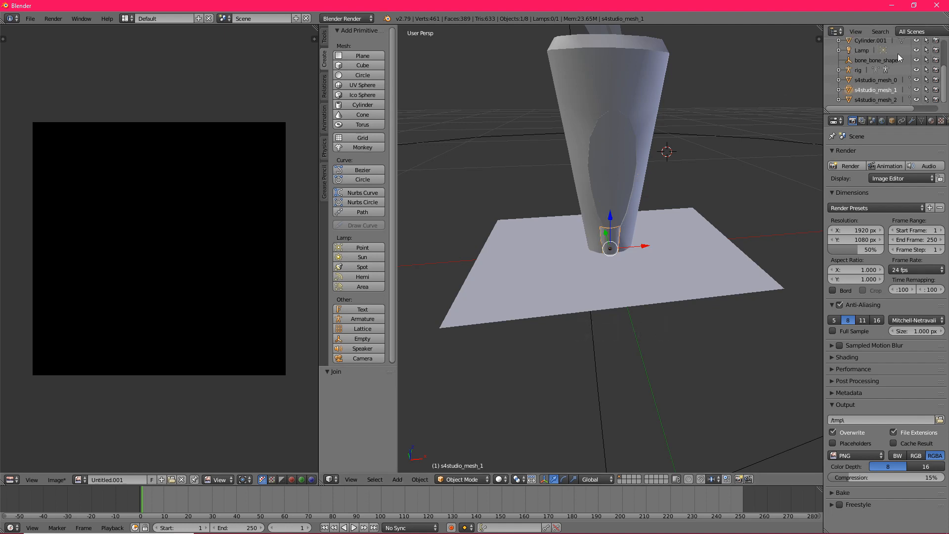
# - Select Cylinder.001 together with s4studio_mesh_2 and join the cylinder into s4studio_mesh_2
pyautogui.click(879, 41)
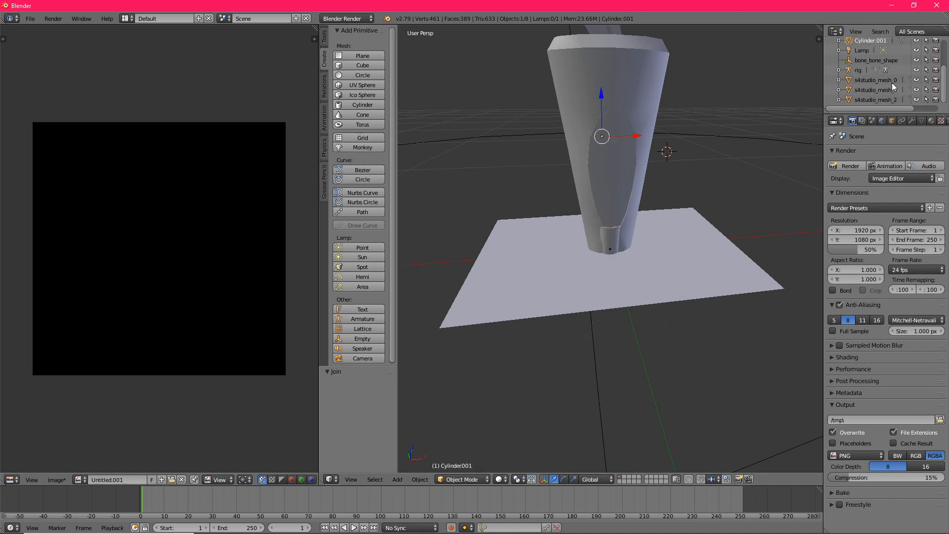
pyautogui.keyDown('ctrl'); pyautogui.click(896, 99); pyautogui.keyUp('ctrl')
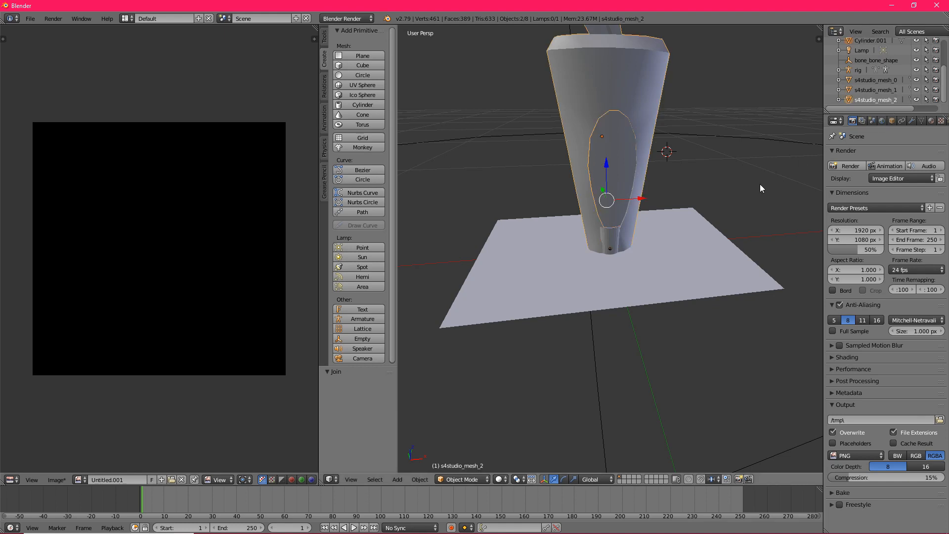
pyautogui.hotkey('ctrl', 'j')
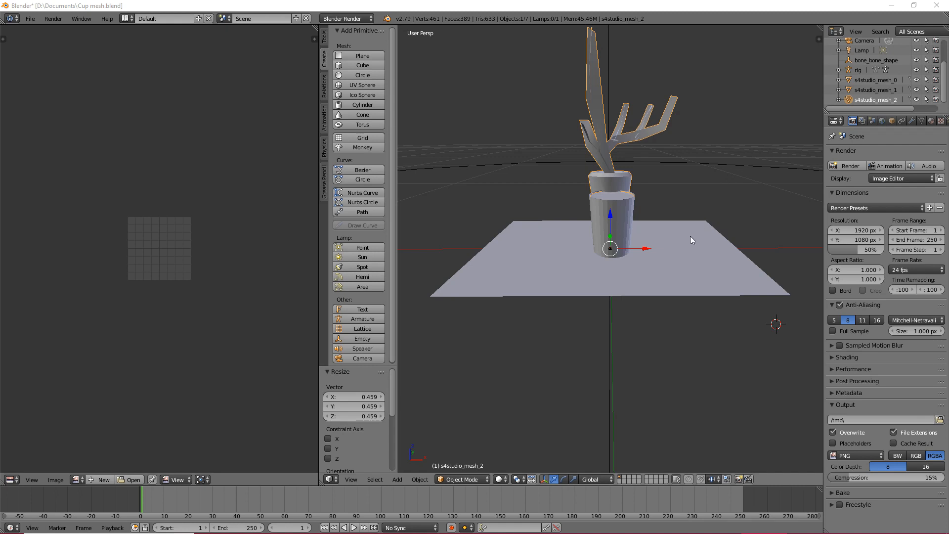
# - Select s4studio_mesh_1, toggle its visibility off and on, and switch it to Edit Mode
pyautogui.click(876, 89)
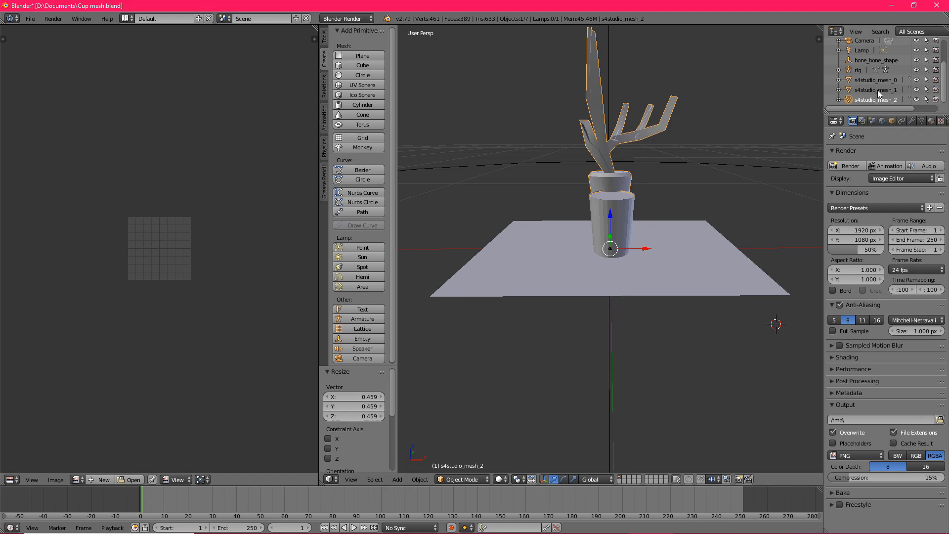
pyautogui.click(917, 90)
pyautogui.click(916, 90)
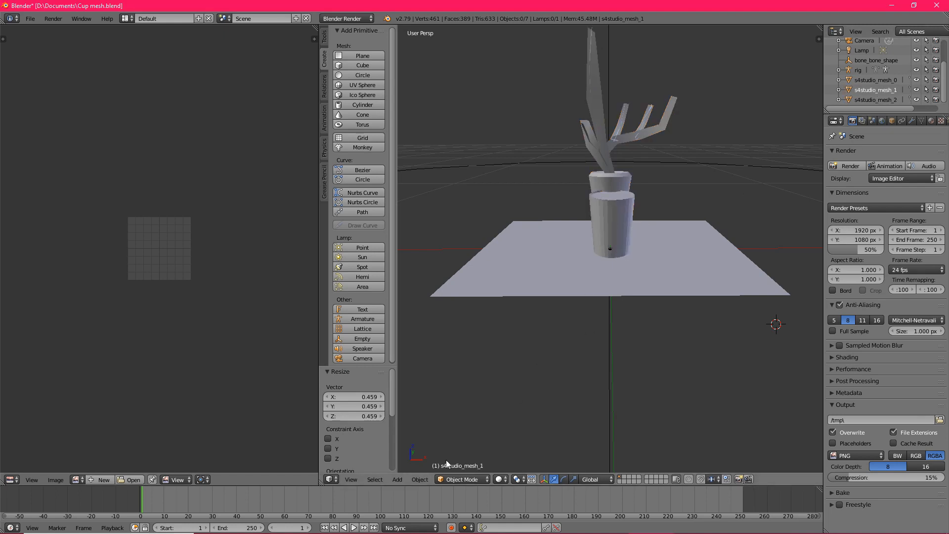
pyautogui.click(467, 479)
pyautogui.click(478, 456)
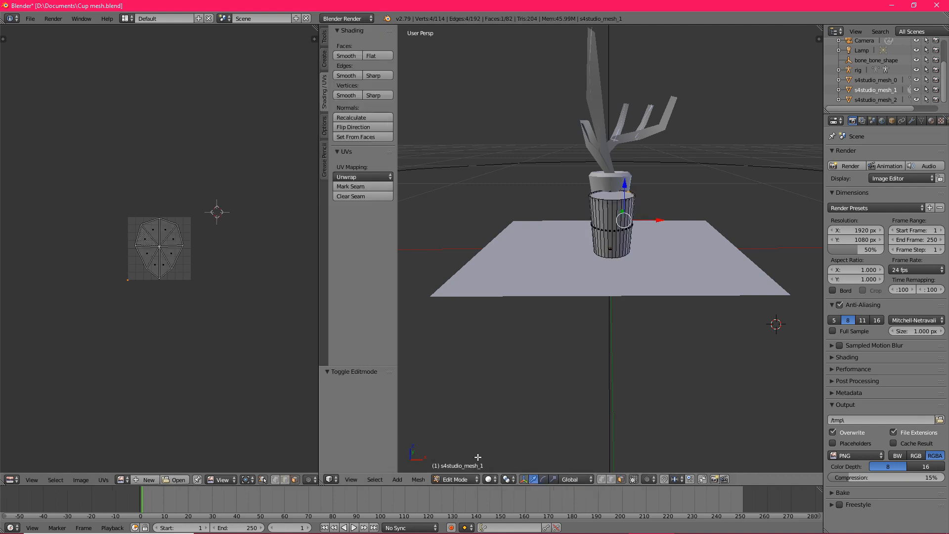
pyautogui.scroll(4, 240, 287)
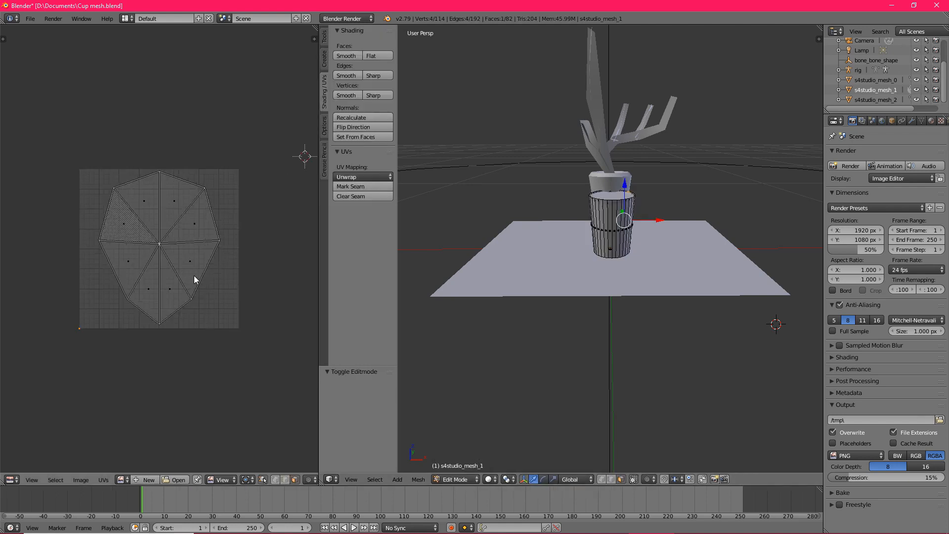
# - Select all of s4studio_mesh_1, exclude the cup's UVs in the UV grid's corner, and delete the original mesh's vertices
pyautogui.press('a')
pyautogui.press('b')
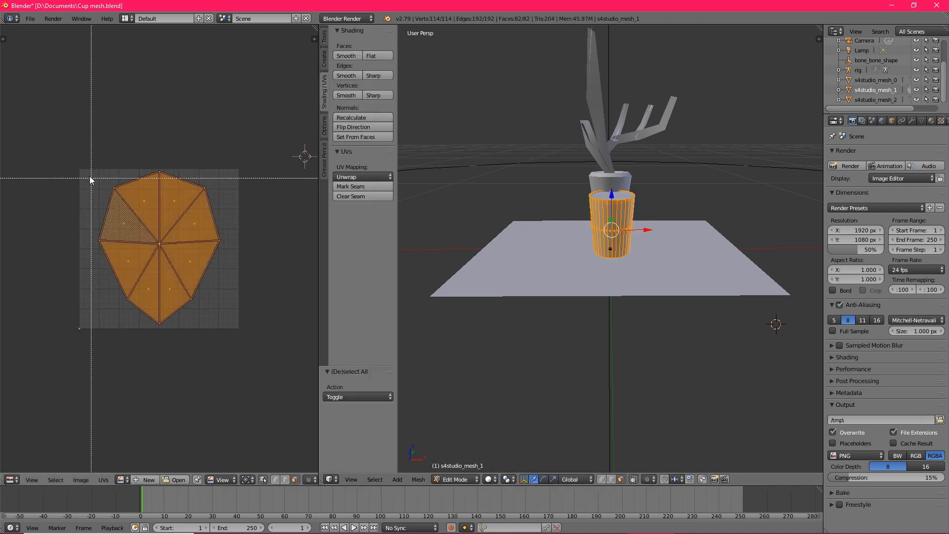
pyautogui.moveTo(66, 324); pyautogui.dragTo(65, 325)
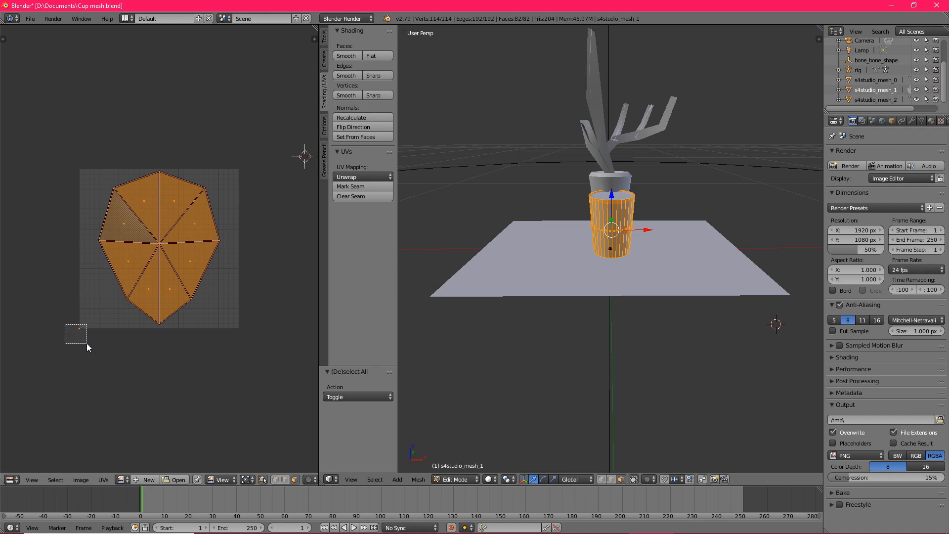
pyautogui.moveTo(88, 343); pyautogui.dragTo(88, 344, button='middle')
pyautogui.press('b')
pyautogui.press('Escape')
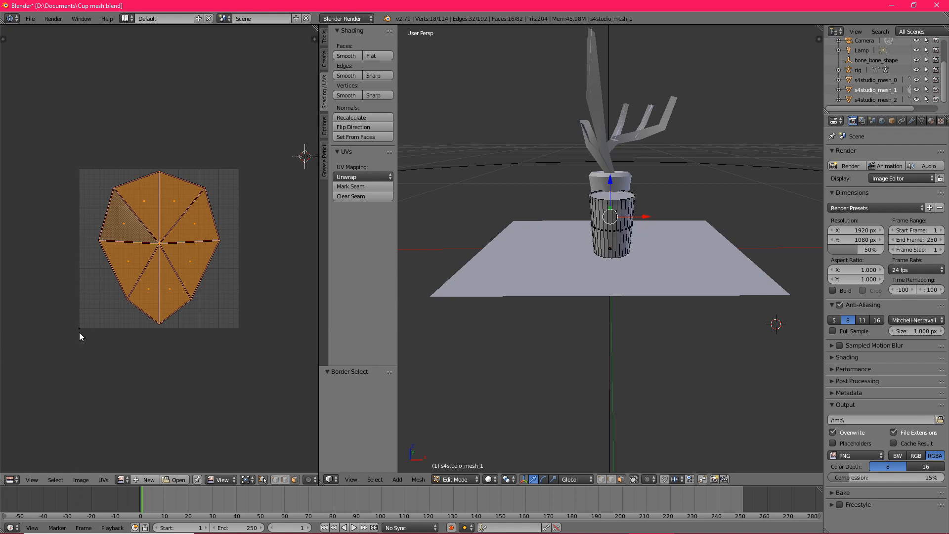
pyautogui.press('x')
pyautogui.click(709, 231)
# - Select the remaining cup geometry of s4studio_mesh_1 and project its UVs from the front view
pyautogui.press('b')
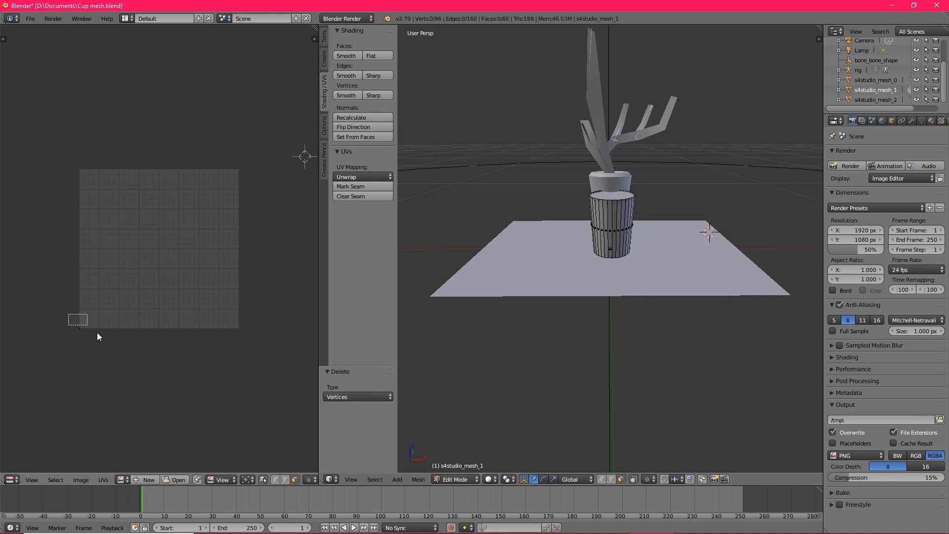
pyautogui.moveTo(69, 315); pyautogui.dragTo(109, 360)
pyautogui.click(110, 361)
pyautogui.click(341, 176)
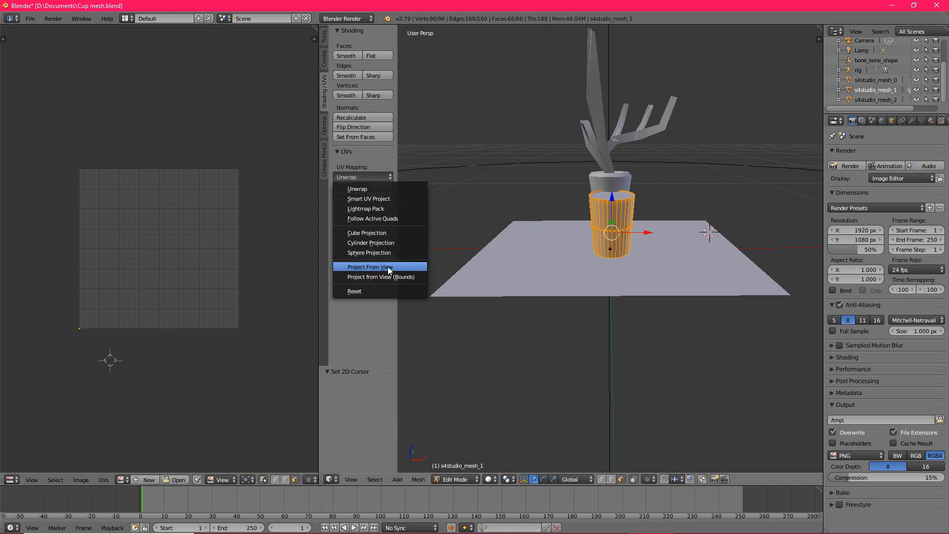
pyautogui.click(387, 266)
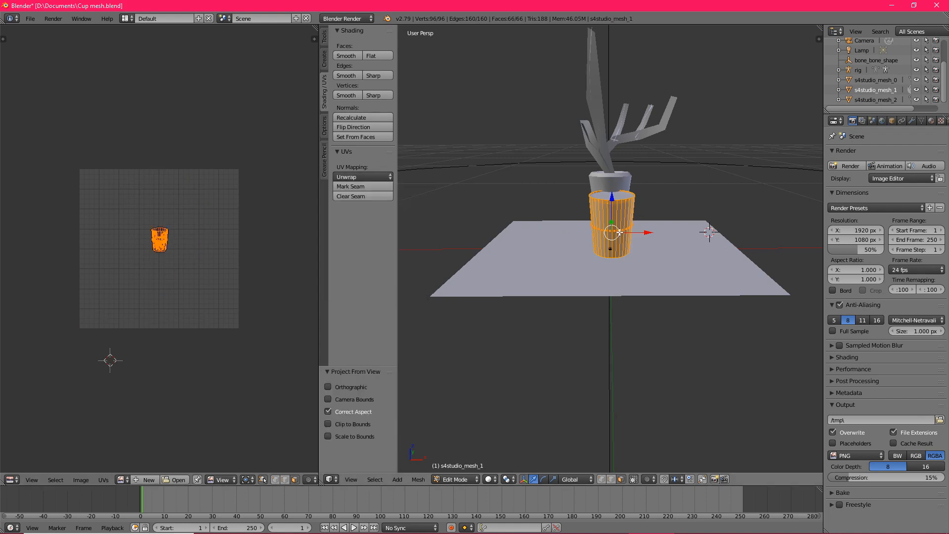
pyautogui.press('KP_1')
pyautogui.click(351, 176)
pyautogui.click(389, 273)
# - Enlarge the UVs of s4studio_mesh_1 and move them by -0.034 in X and -0.109 in Y to centre them
pyautogui.press('s')
pyautogui.click(274, 395)
pyautogui.press('g')
pyautogui.click(269, 412)
# - Create a blank 1024 × 1024 px image for s4studio_mesh_1 and scale its UVs up by 1.195
pyautogui.click(146, 480)
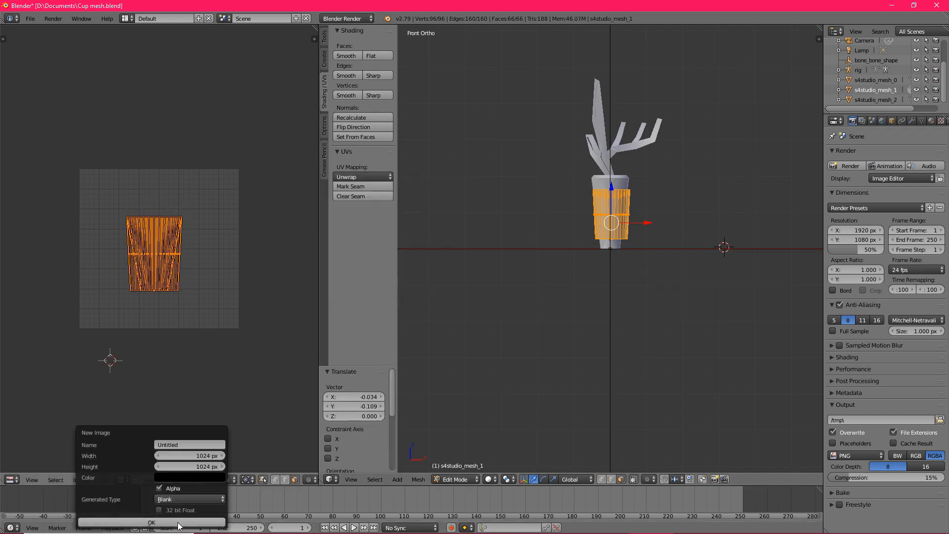
pyautogui.click(152, 525)
pyautogui.press('Home')
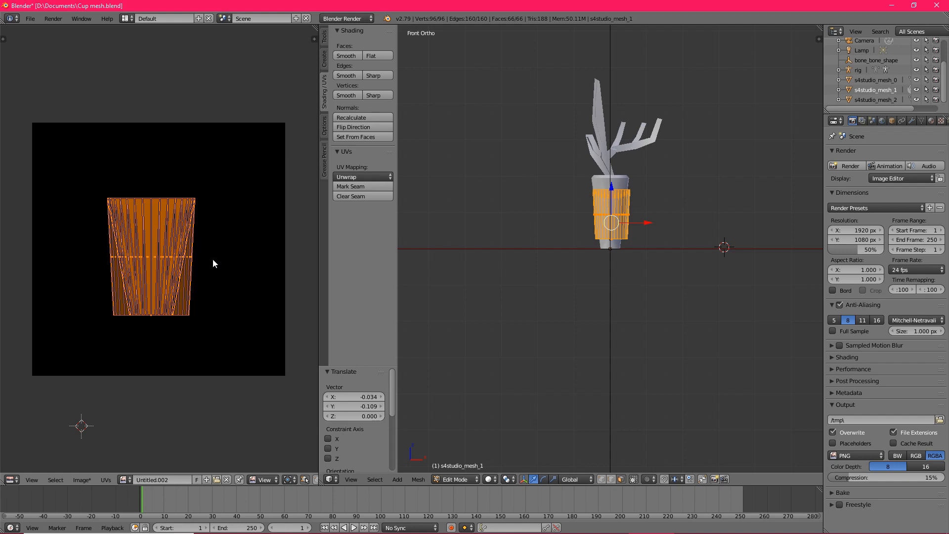
pyautogui.press('s')
pyautogui.click(225, 269)
# - Put s4studio_mesh_2 in Edit Mode and delete the original plant and vase vertices, leaving out the cup part
pyautogui.moveTo(745, 181); pyautogui.dragTo(746, 207, button='middle')
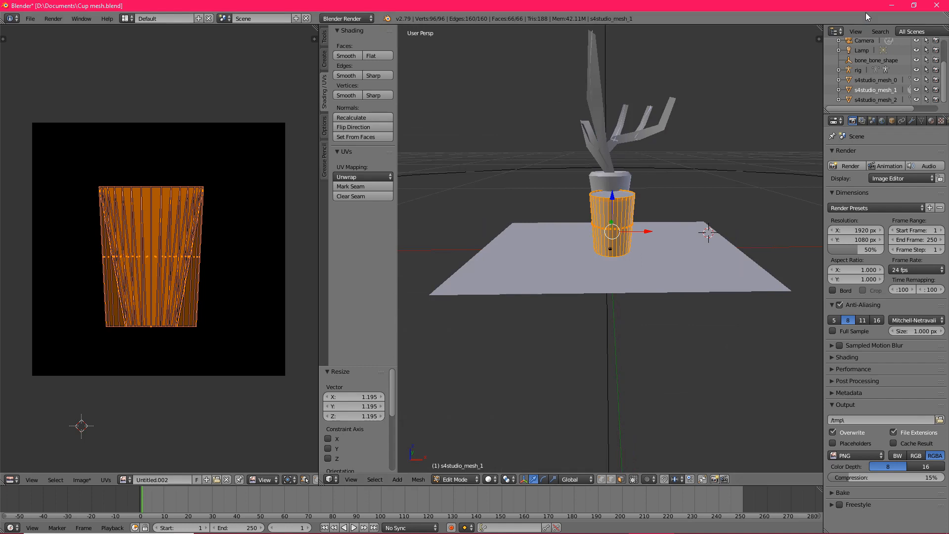
pyautogui.click(886, 101)
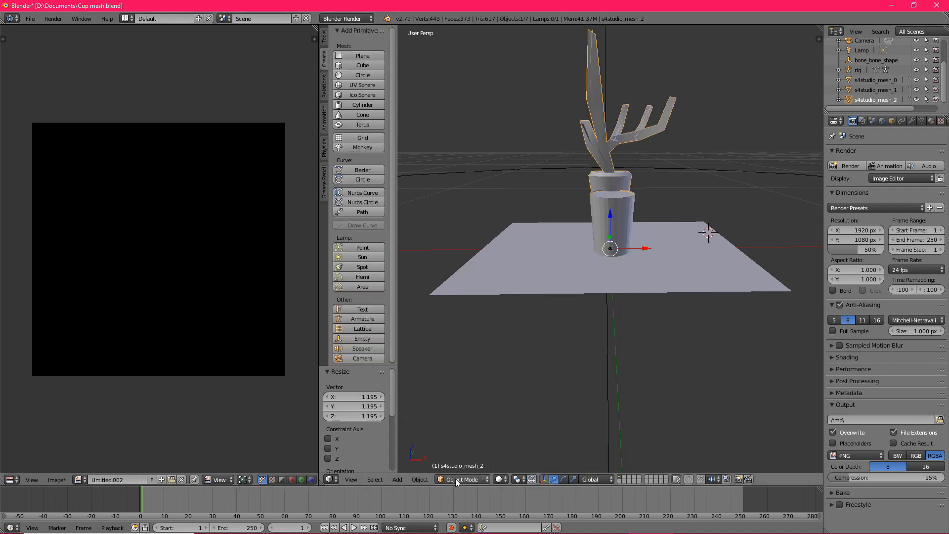
pyautogui.click(476, 482)
pyautogui.click(462, 453)
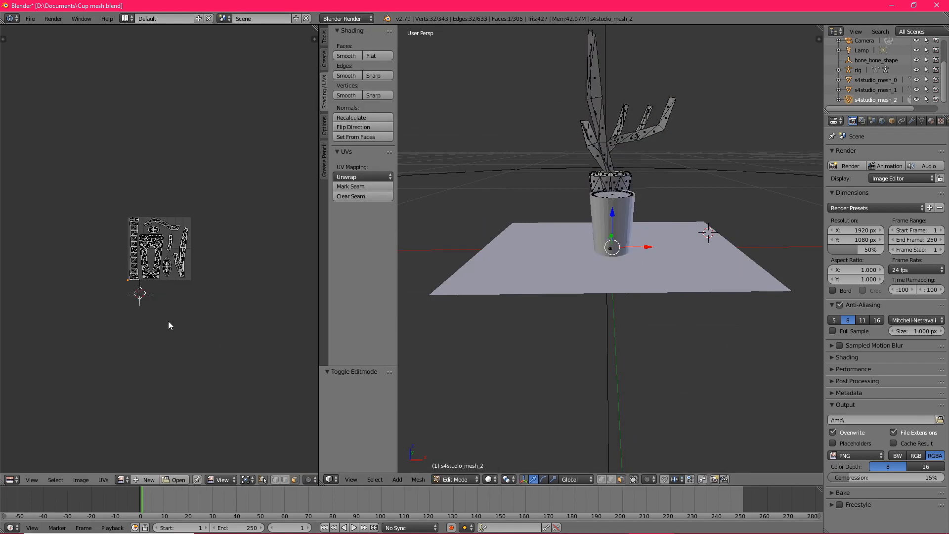
pyautogui.scroll(6, 168, 325)
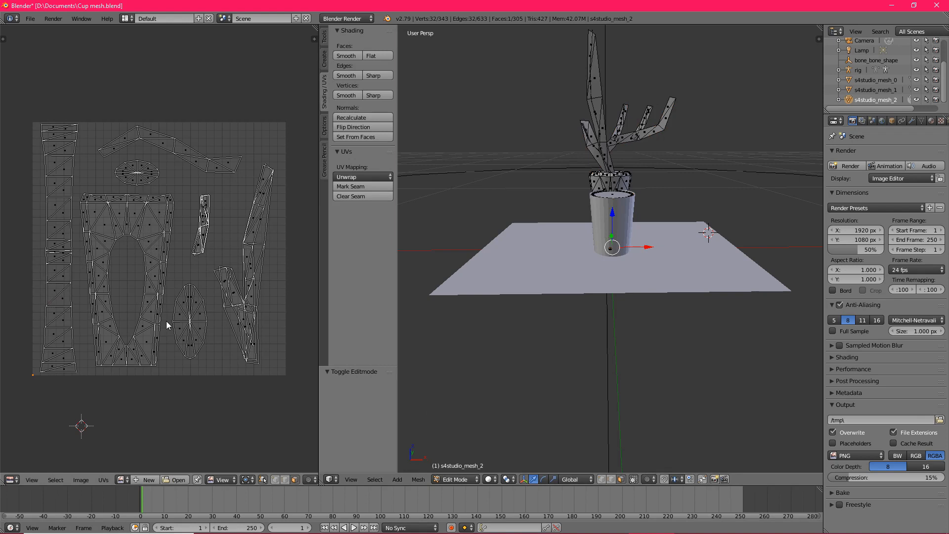
pyautogui.press('a')
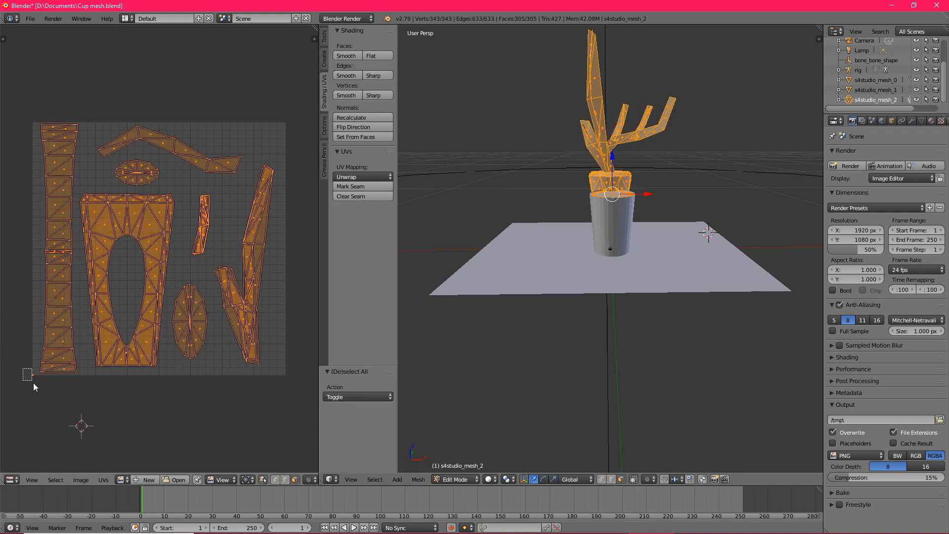
pyautogui.press('b')
pyautogui.moveTo(24, 369); pyautogui.dragTo(38, 395, button='middle')
pyautogui.press('x')
pyautogui.click(549, 242)
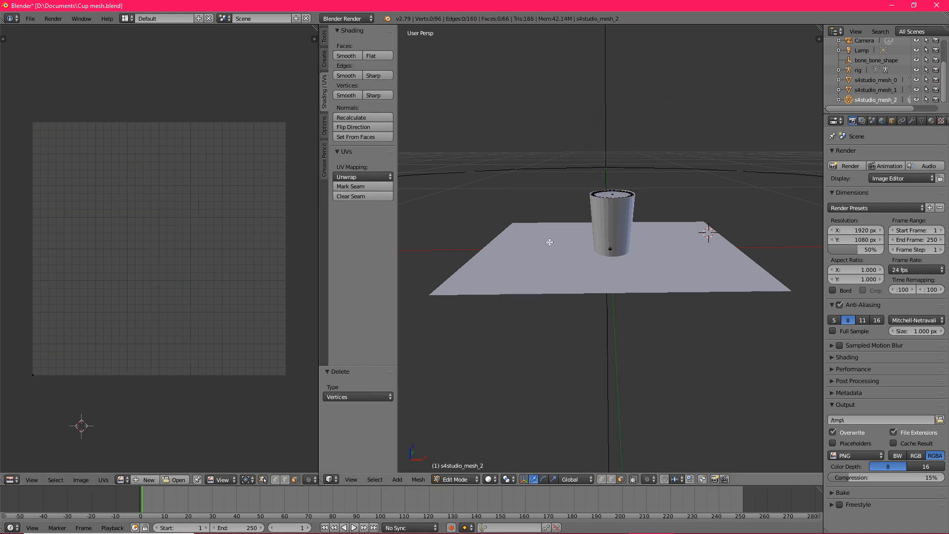
# - Select the remaining cup geometry of s4studio_mesh_2 and project its UVs from the front view
pyautogui.press('b')
pyautogui.moveTo(24, 334); pyautogui.dragTo(62, 425)
pyautogui.click(62, 424)
pyautogui.click(376, 178)
pyautogui.click(381, 266)
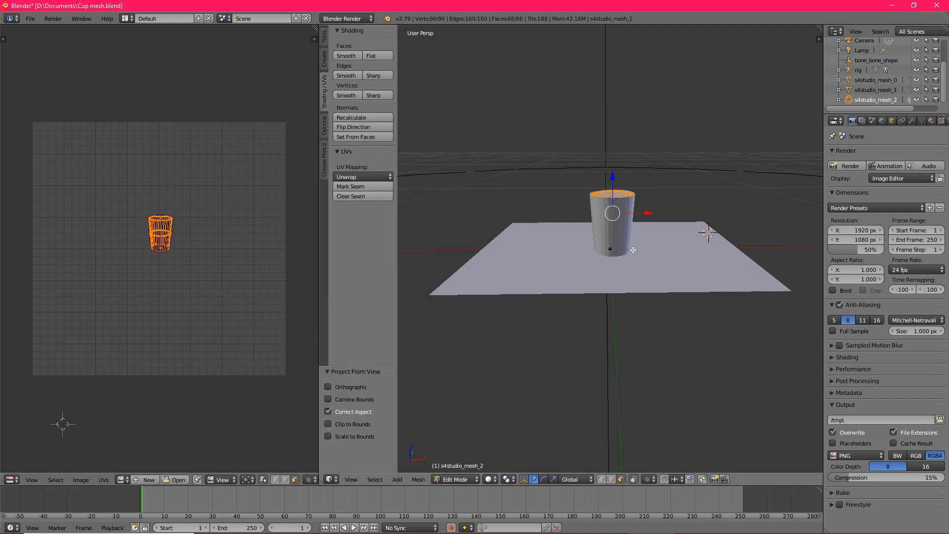
pyautogui.press('KP_1')
pyautogui.click(381, 177)
pyautogui.click(380, 266)
# - Enlarge the UVs of s4studio_mesh_2 and move them by -0.029 in X and -0.043 in Y to centre them
pyautogui.press('s')
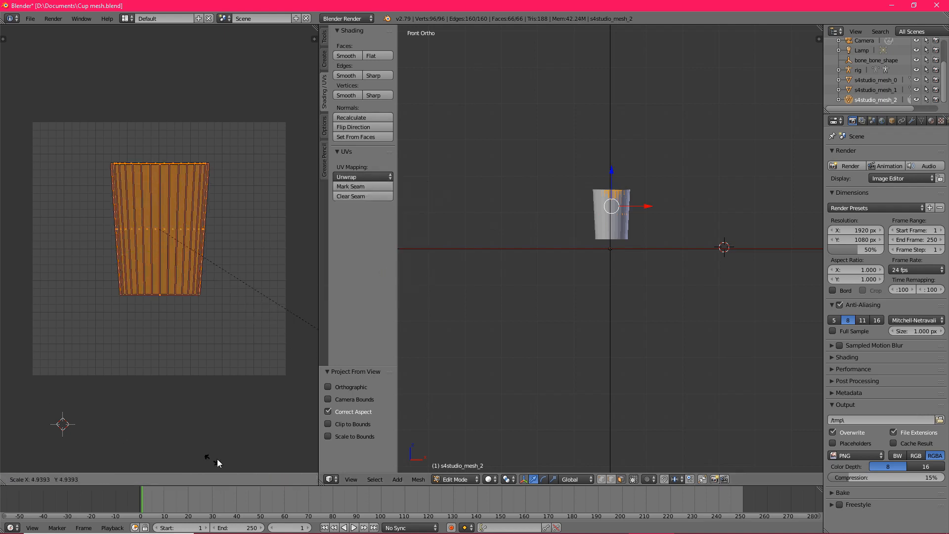
pyautogui.click(250, 446)
pyautogui.press('g')
pyautogui.click(235, 464)
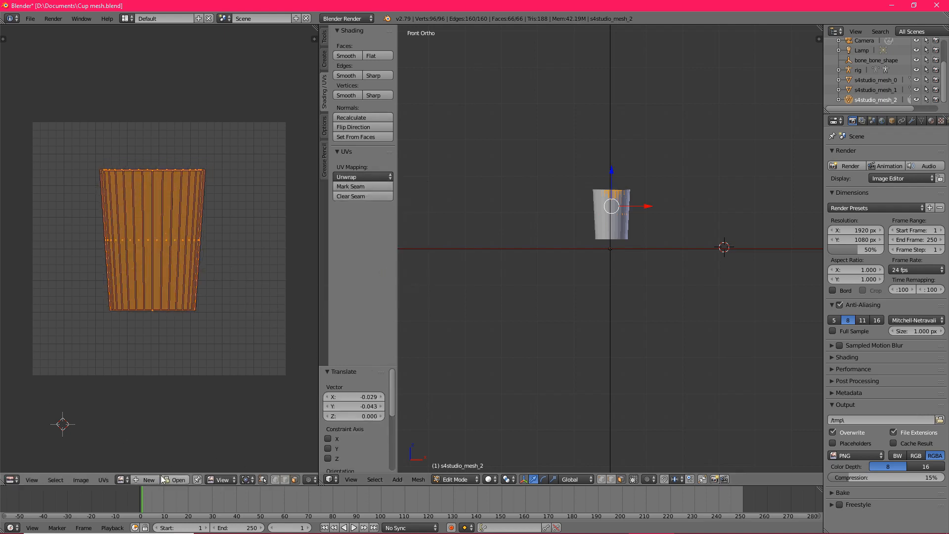
# - Create a new blank image for the UVs of s4studio_mesh_2 and inspect the cup in perspective view
pyautogui.click(146, 480)
pyautogui.click(167, 520)
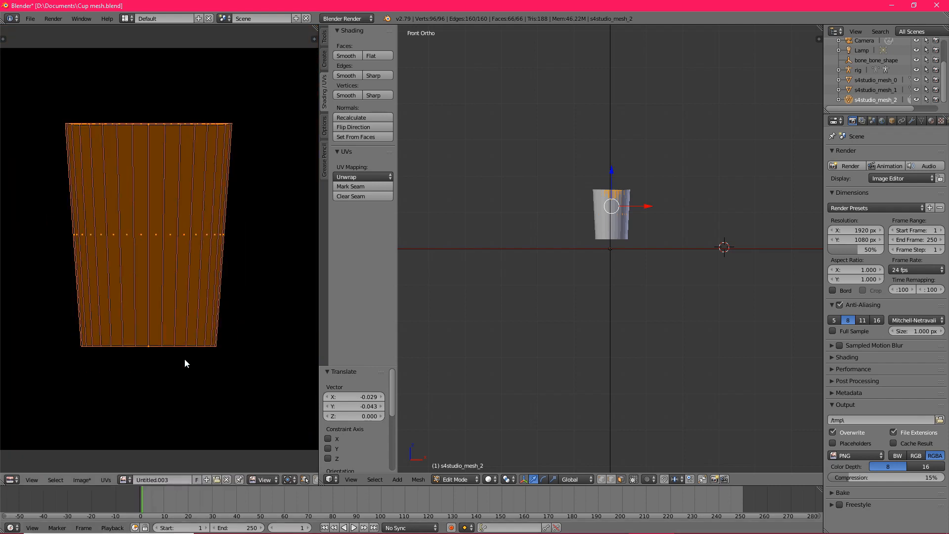
pyautogui.scroll(-1, 185, 361)
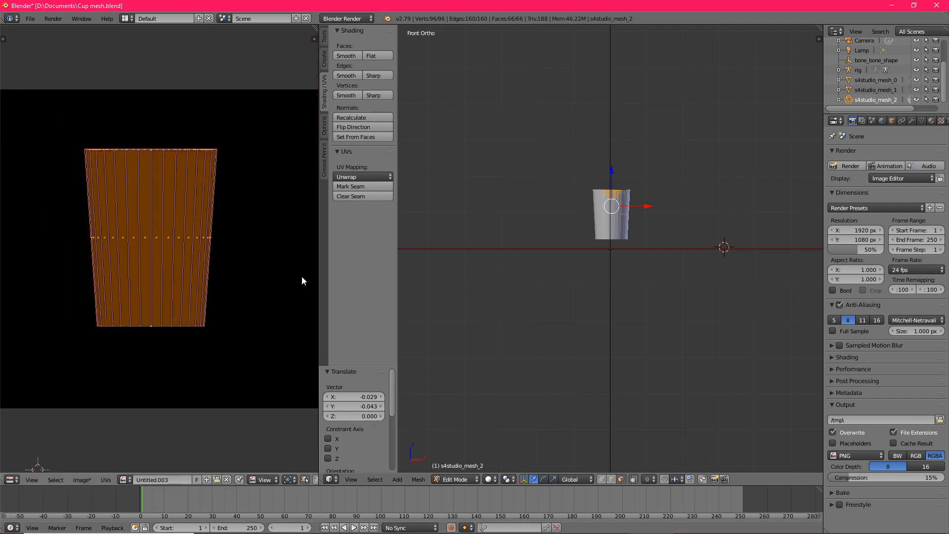
pyautogui.moveTo(731, 173); pyautogui.dragTo(710, 218, button='middle')
pyautogui.scroll(2, 710, 217)
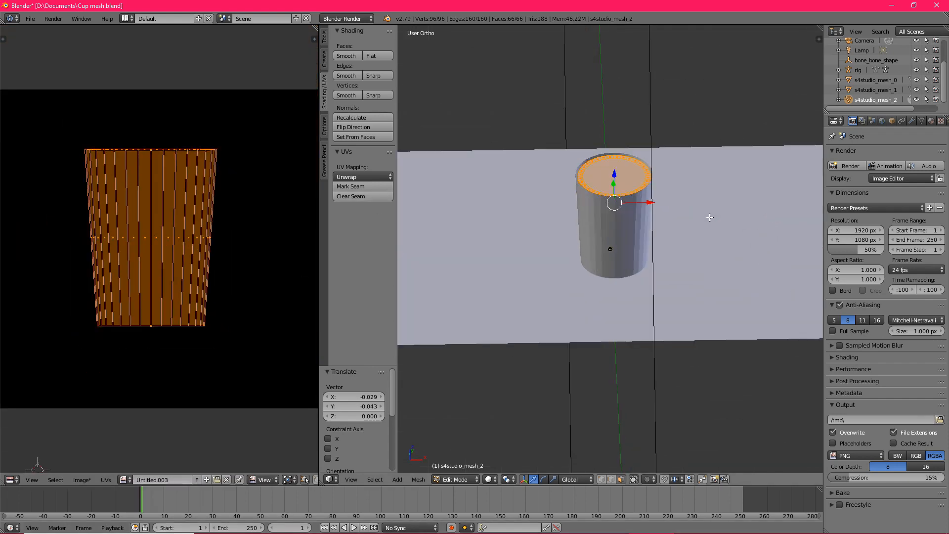
pyautogui.press('KP_5')
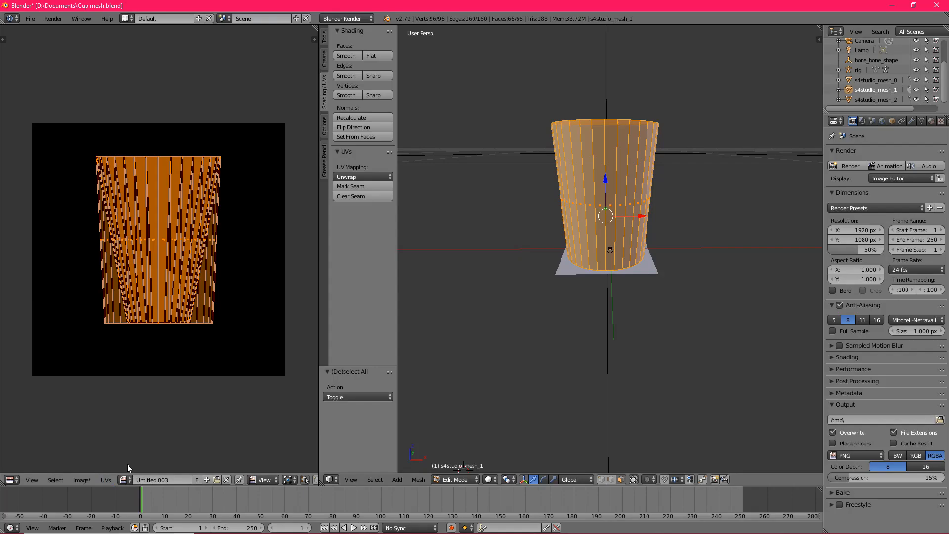
# - Export the UV layout of s4studio_mesh_1 as Glass mesh.png to D:\Documents
pyautogui.click(106, 479)
pyautogui.click(152, 233)
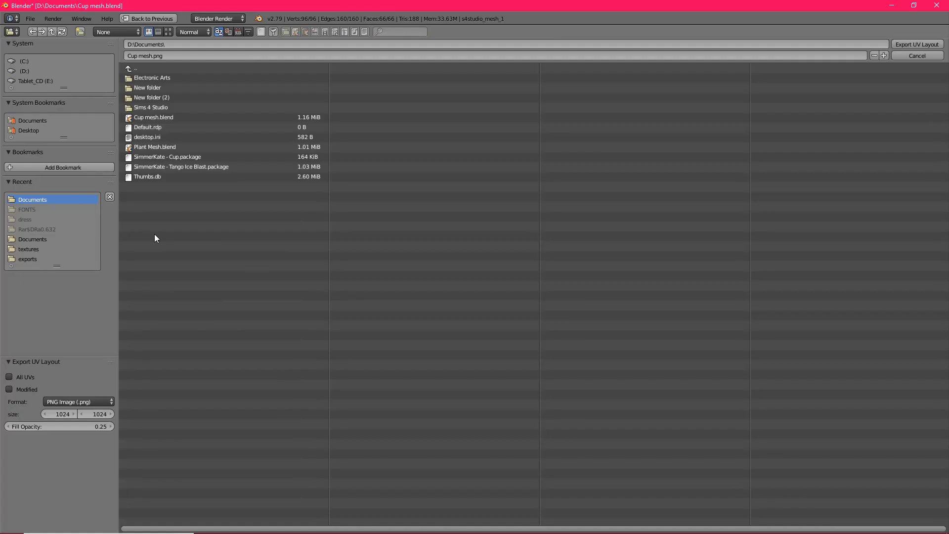
pyautogui.click(143, 55)
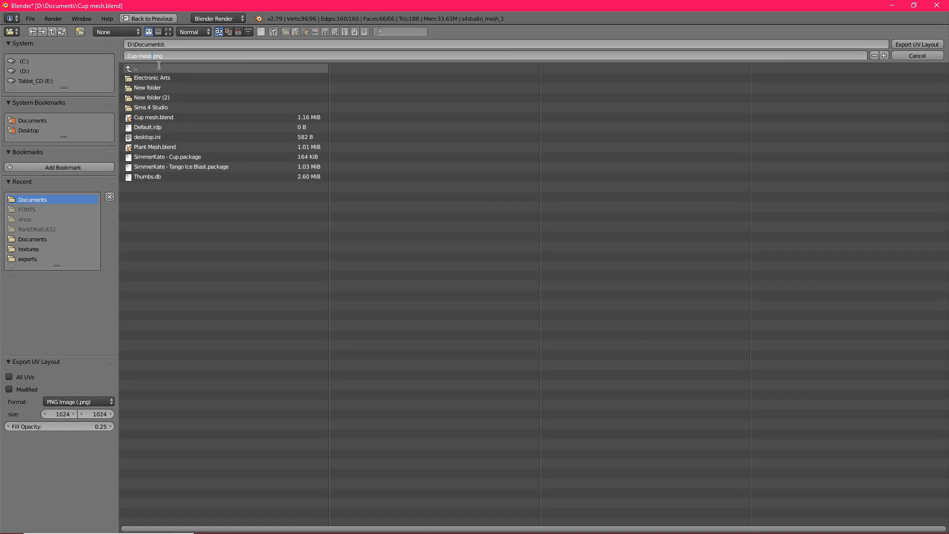
pyautogui.press('BackSpace')
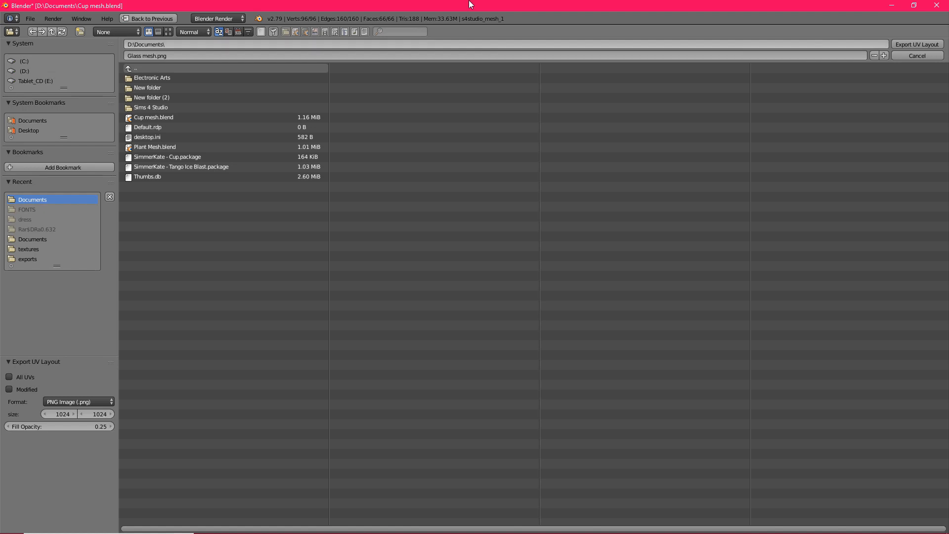
pyautogui.click(931, 44)
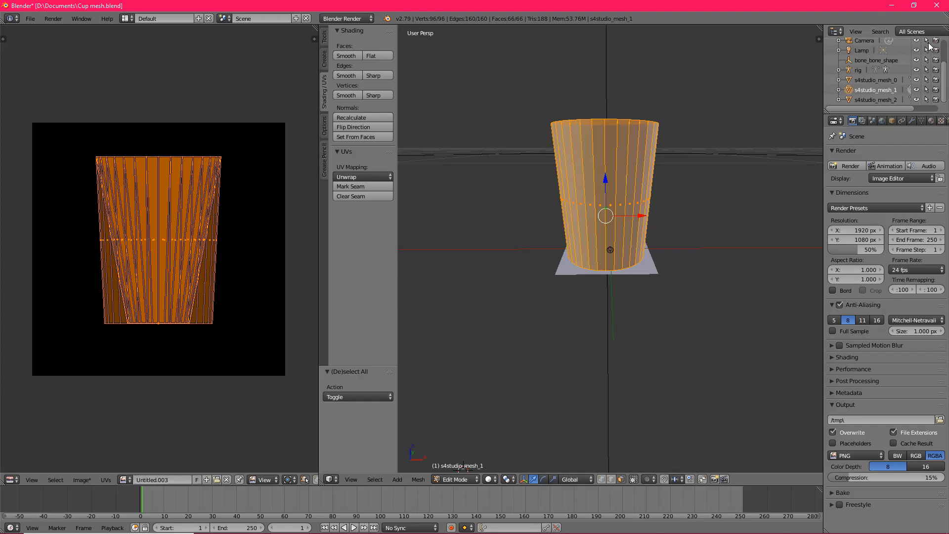
# - Export the UV layout of s4studio_mesh_2 as content mesh.png to D:\Documents
pyautogui.click(889, 100)
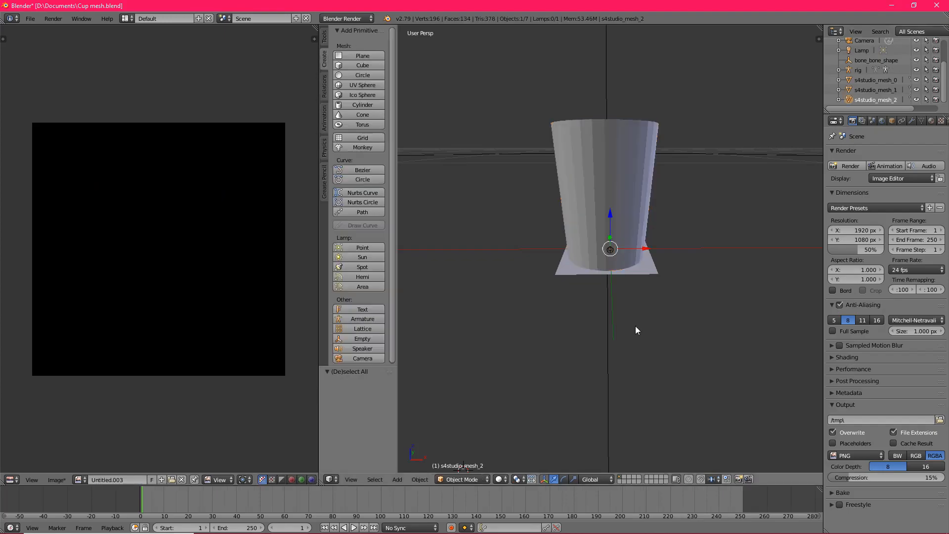
pyautogui.click(468, 479)
pyautogui.click(479, 459)
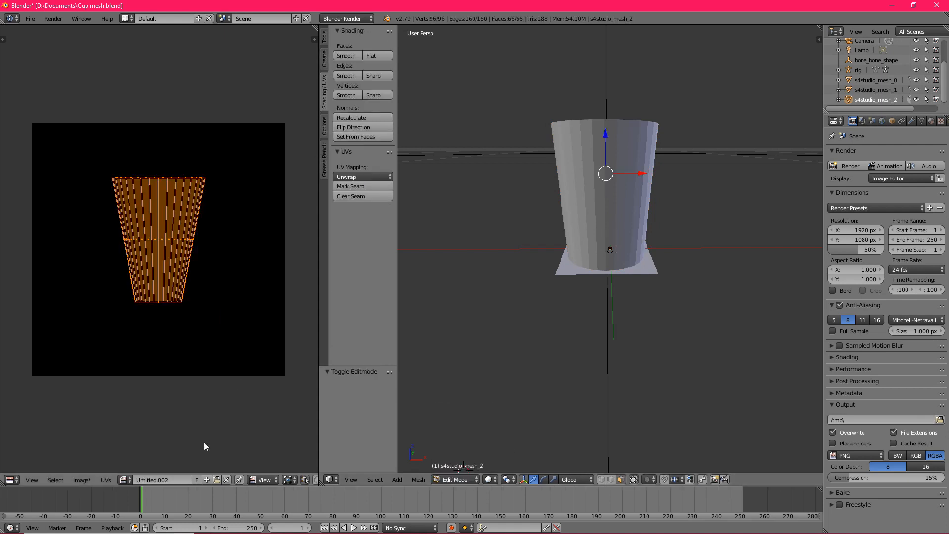
pyautogui.click(108, 481)
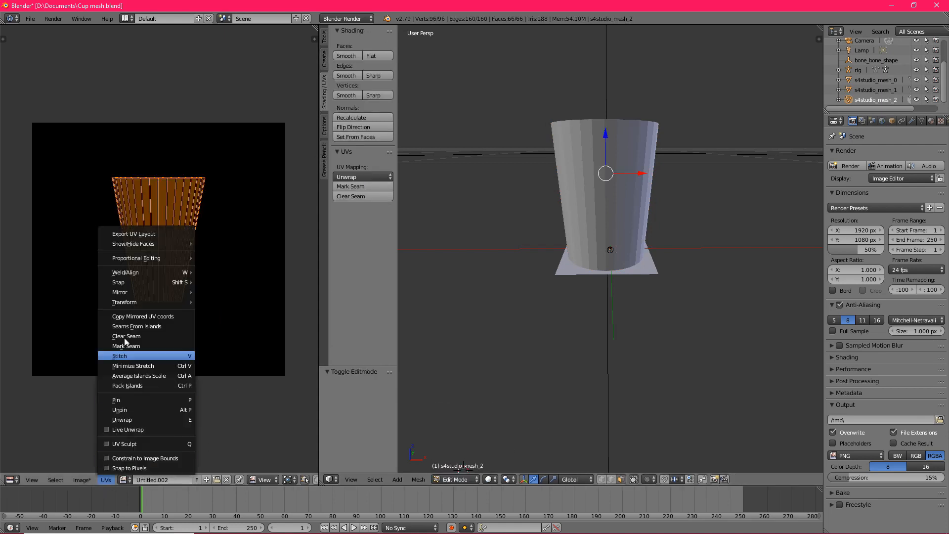
pyautogui.click(147, 231)
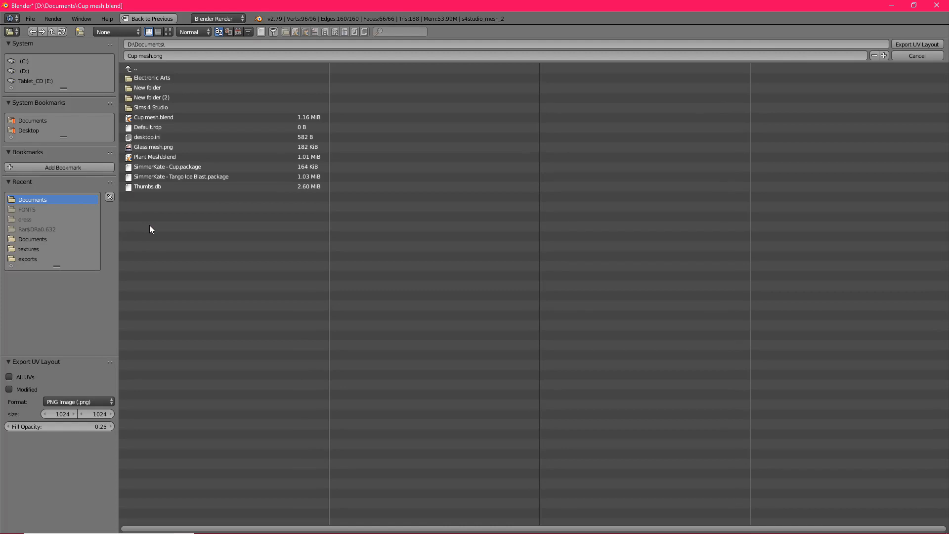
pyautogui.click(146, 55)
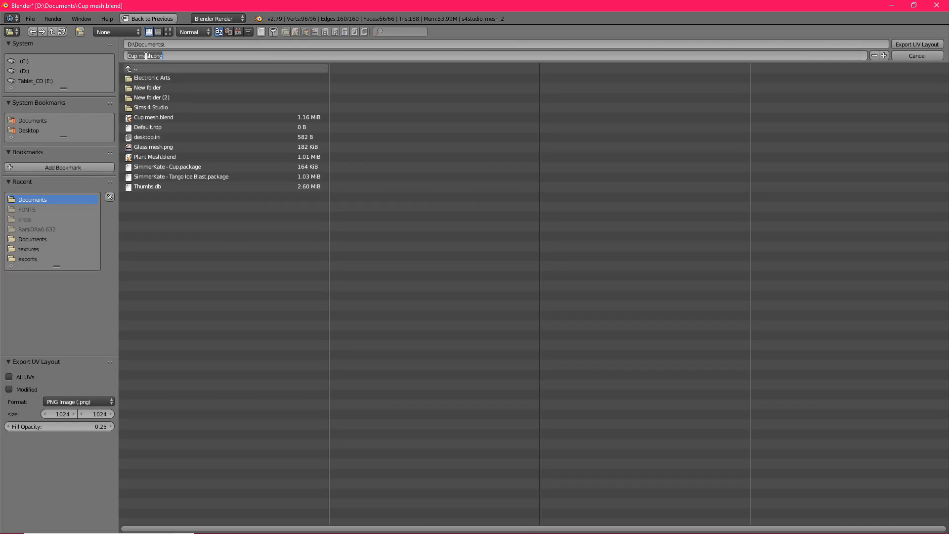
pyautogui.write('content')
pyautogui.click(917, 44)
# - Switch to Sims 4 Studio, import Cup mesh.blend for LOD 0 (High) and inspect the cup up close
pyautogui.click(674, 526)
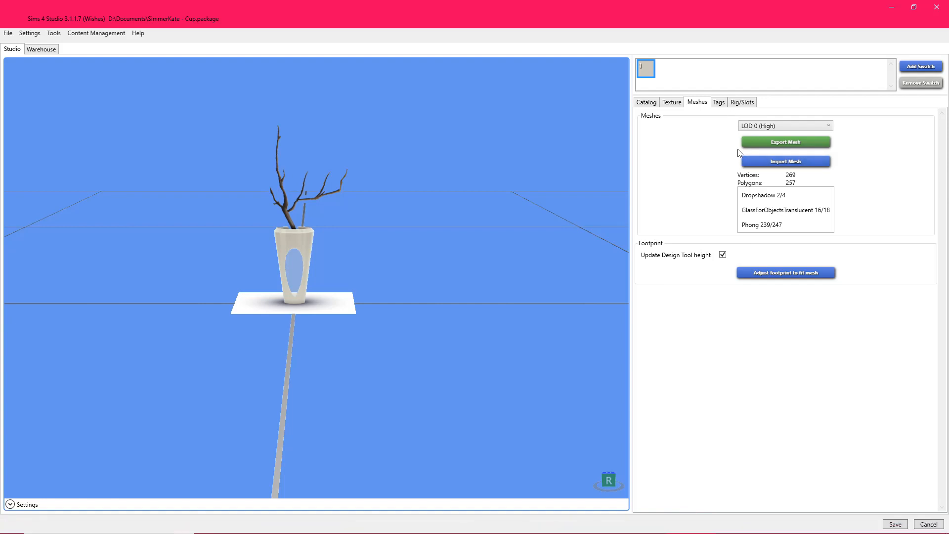
pyautogui.click(776, 161)
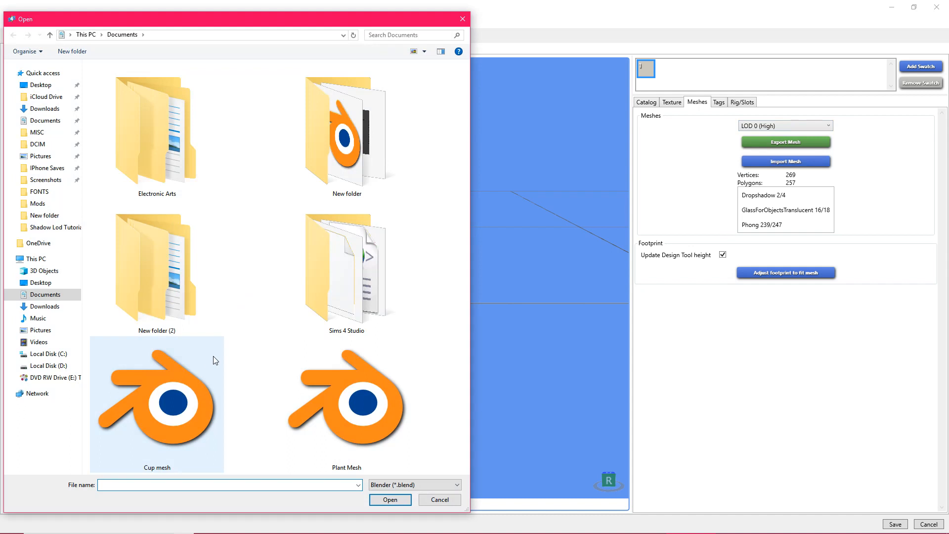
pyautogui.doubleClick(207, 405)
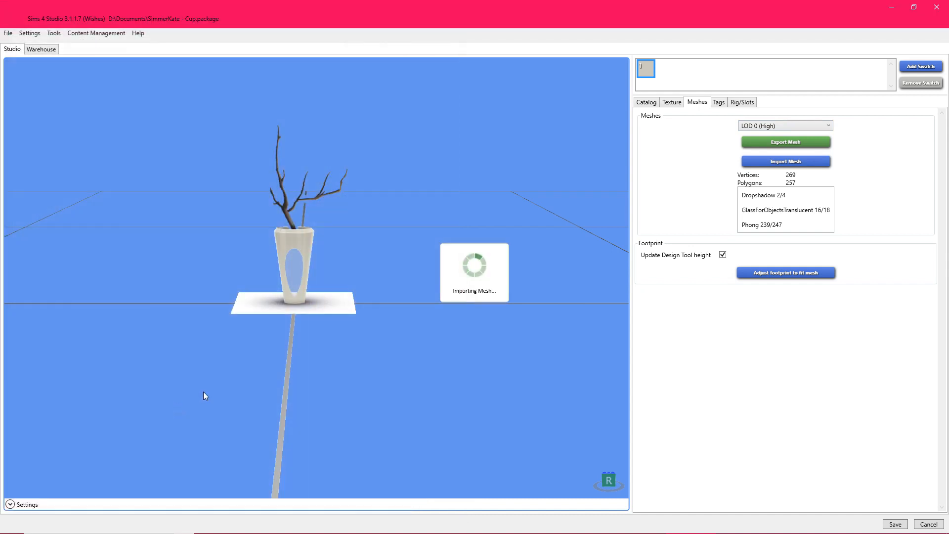
pyautogui.scroll(5, 294, 344)
pyautogui.moveTo(300, 356); pyautogui.dragTo(441, 335)
pyautogui.moveTo(440, 332); pyautogui.dragTo(429, 336, button='middle')
# - Import Cup mesh.blend as the mesh for LOD 1 (Medium)
pyautogui.click(790, 128)
pyautogui.click(779, 150)
pyautogui.click(781, 162)
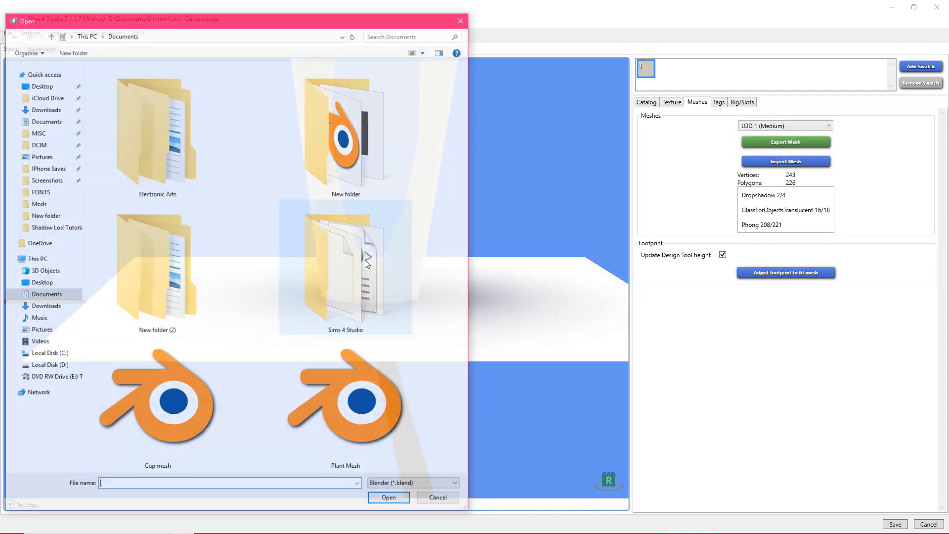
pyautogui.doubleClick(207, 422)
# - Import Cup mesh.blend as the mesh for LOD 2 (Low)
pyautogui.click(797, 126)
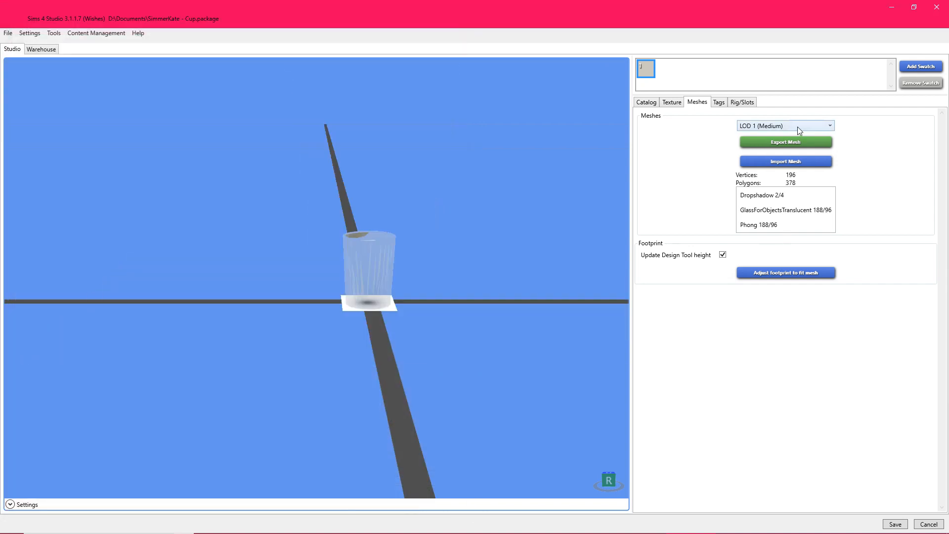
pyautogui.click(784, 157)
pyautogui.click(785, 162)
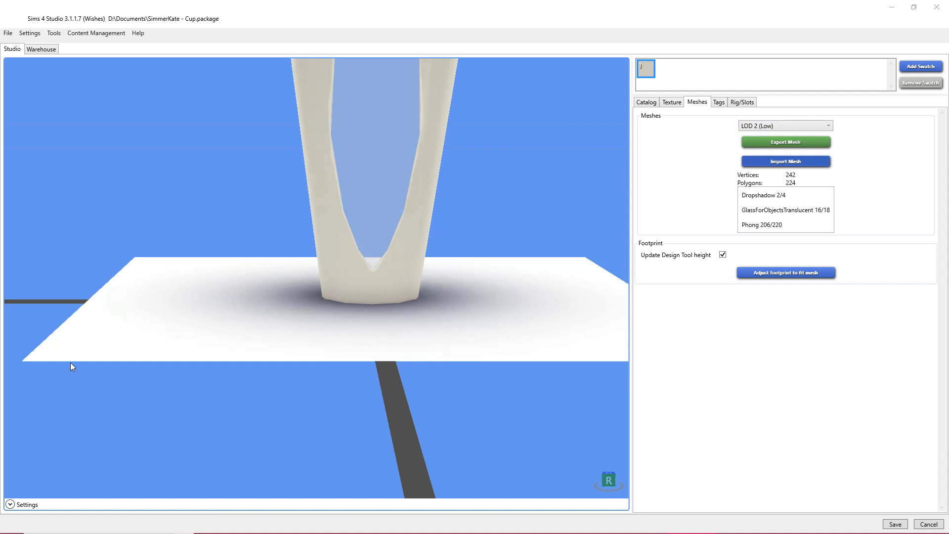
pyautogui.doubleClick(160, 385)
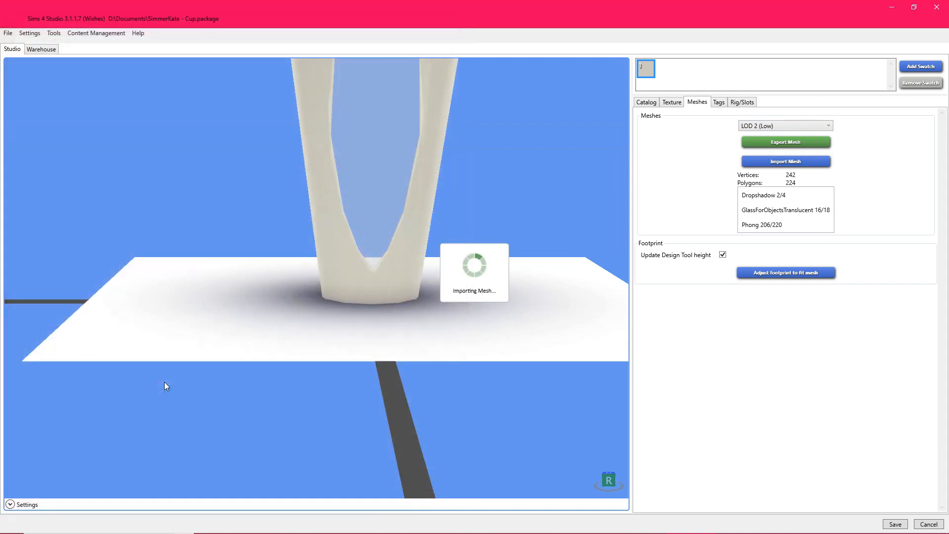
# - Show the cup's texture settings, then start Photoshop and open the Documents folder in File Explorer
pyautogui.click(672, 102)
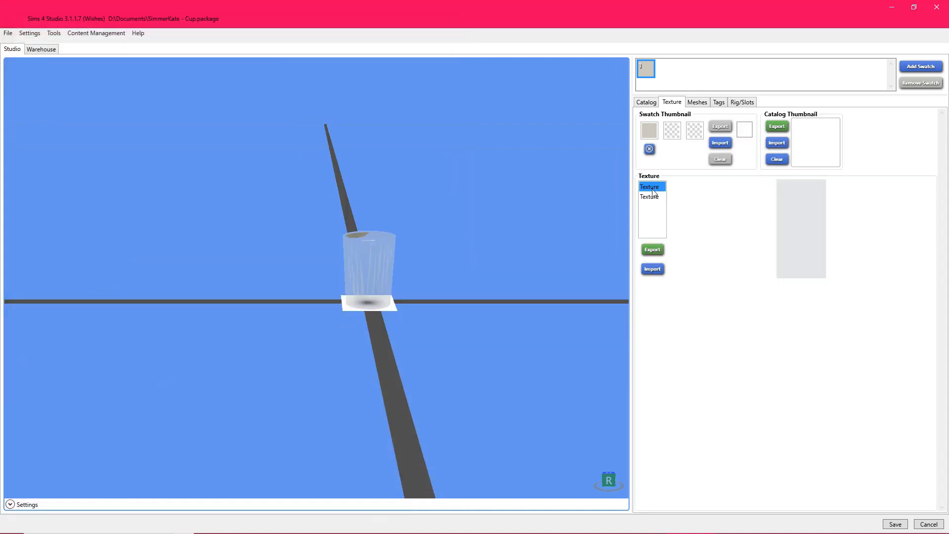
pyautogui.moveTo(690, 527)
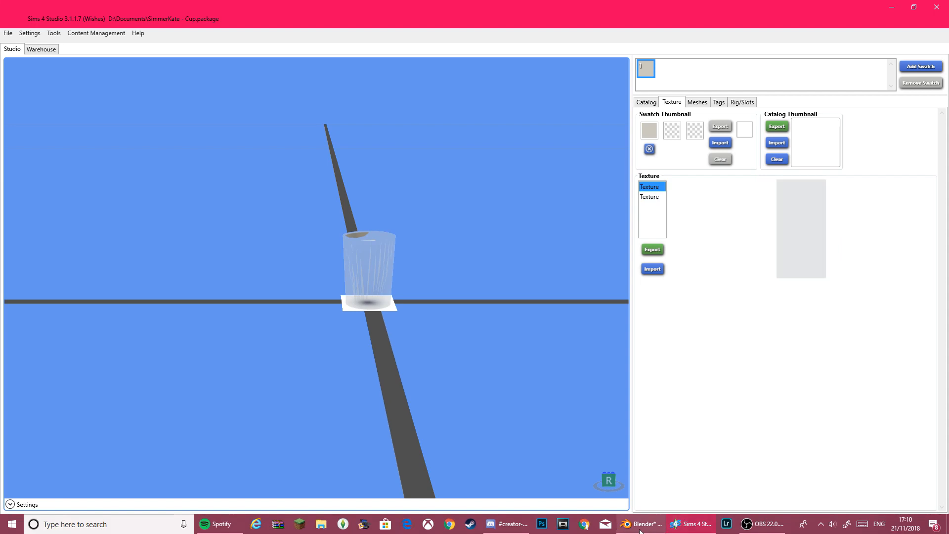
pyautogui.click(544, 528)
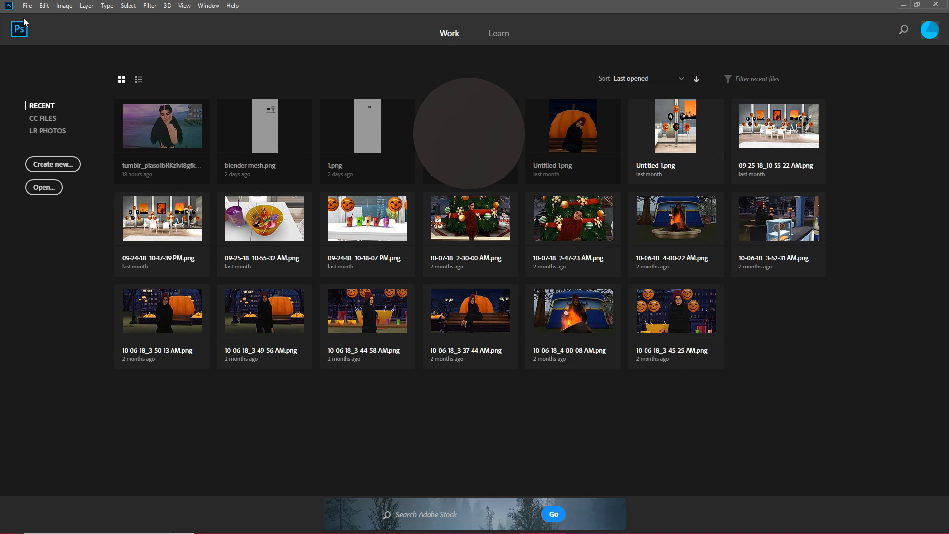
pyautogui.moveTo(307, 530)
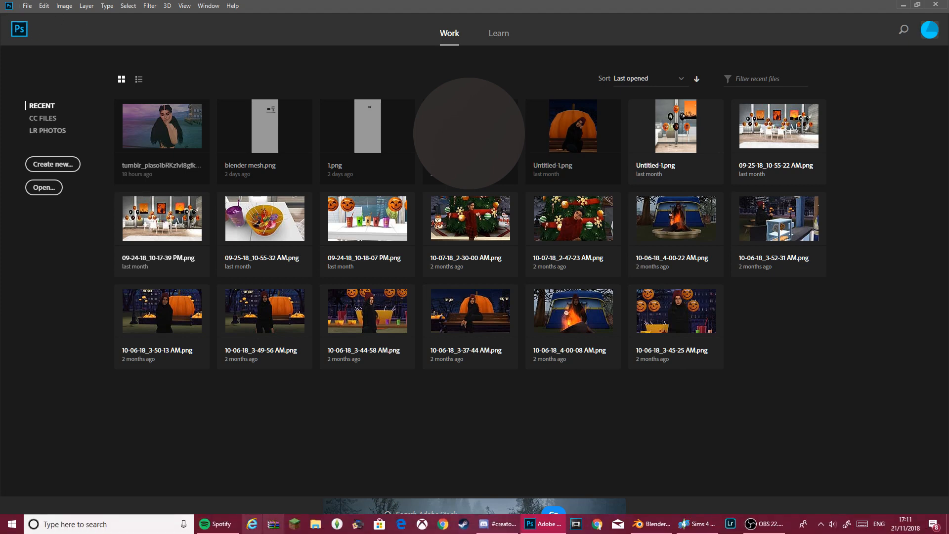
pyautogui.click(316, 524)
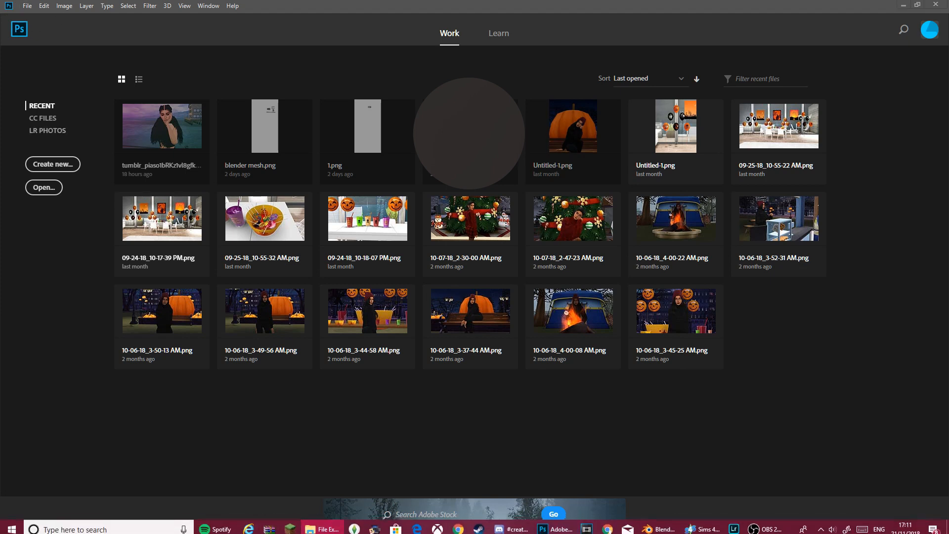
pyautogui.doubleClick(404, 34)
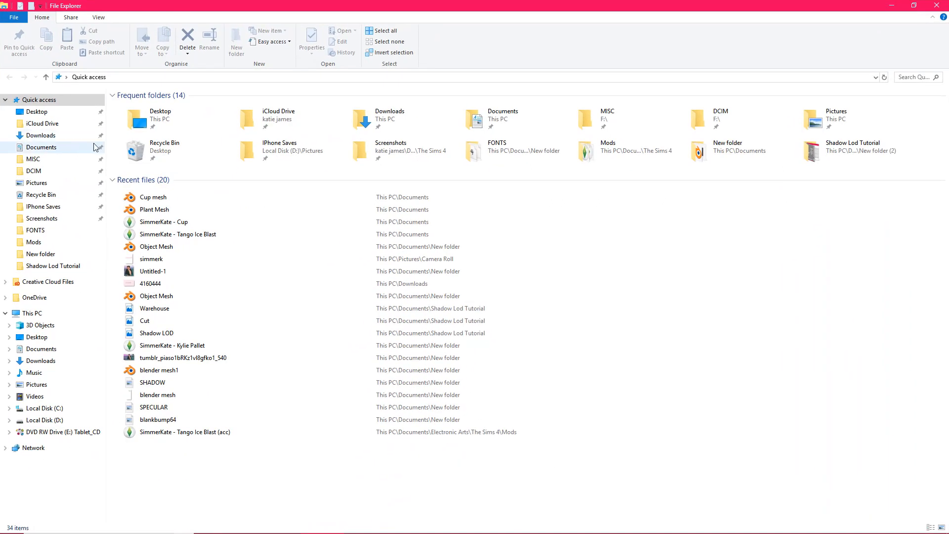
pyautogui.click(56, 148)
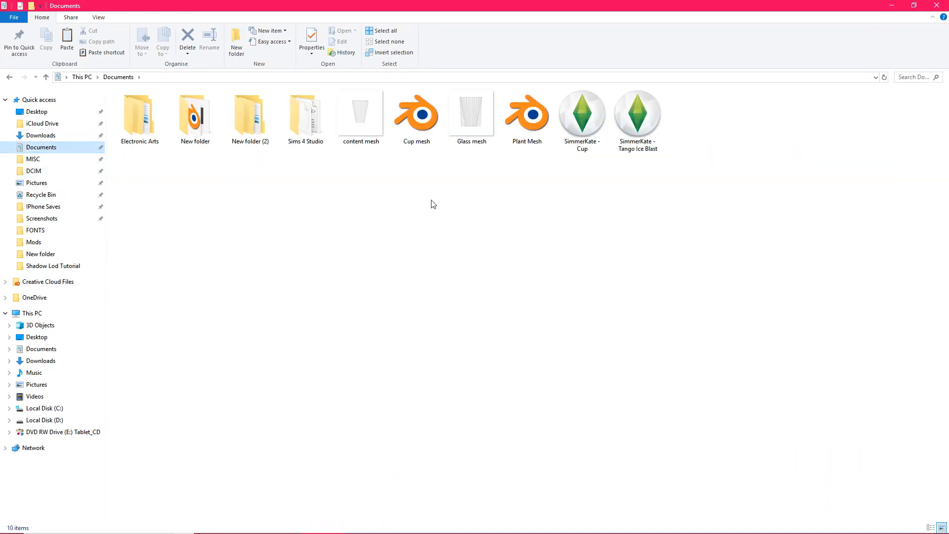
# - Open the content mesh and Glass mesh images as separate documents in Photoshop and compare their UV layouts
pyautogui.moveTo(361, 128); pyautogui.dragTo(608, 62)
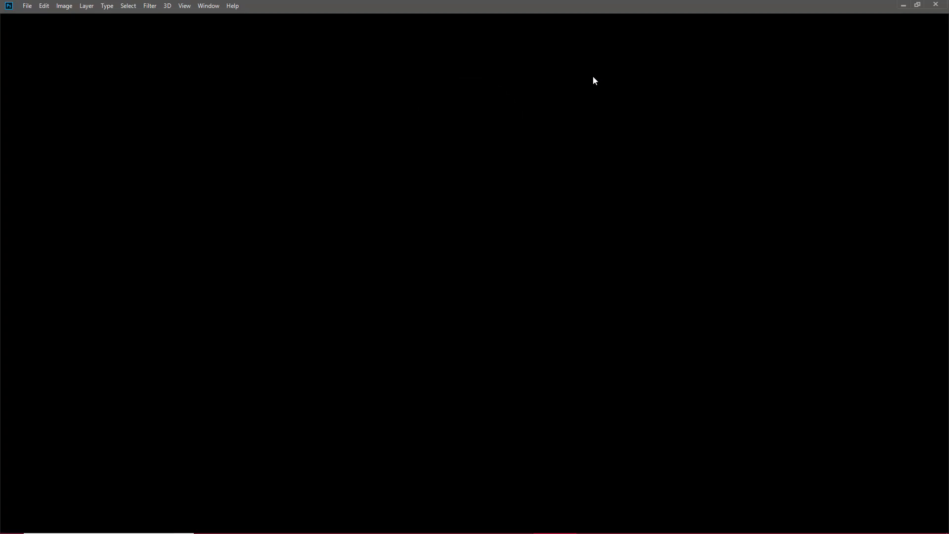
pyautogui.click(320, 527)
pyautogui.moveTo(470, 123); pyautogui.dragTo(506, 90)
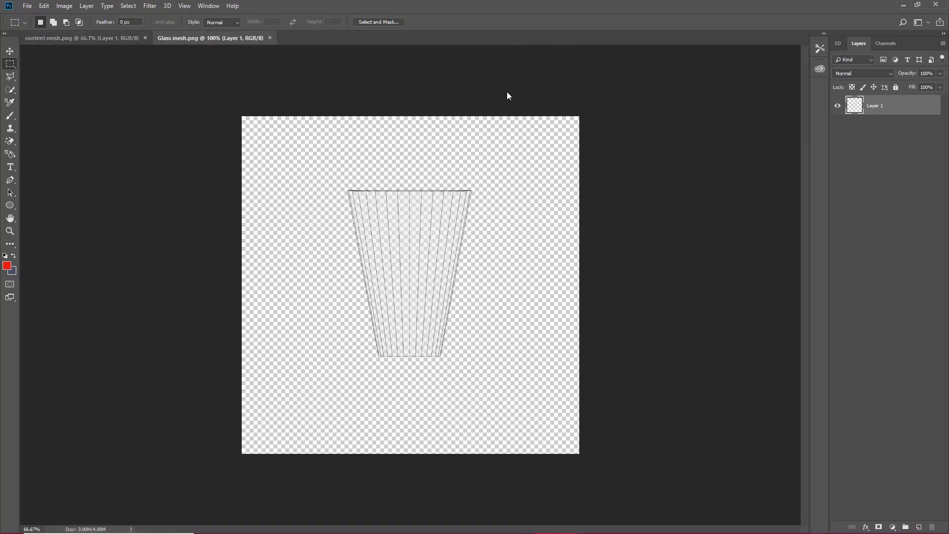
pyautogui.click(118, 38)
pyautogui.click(170, 37)
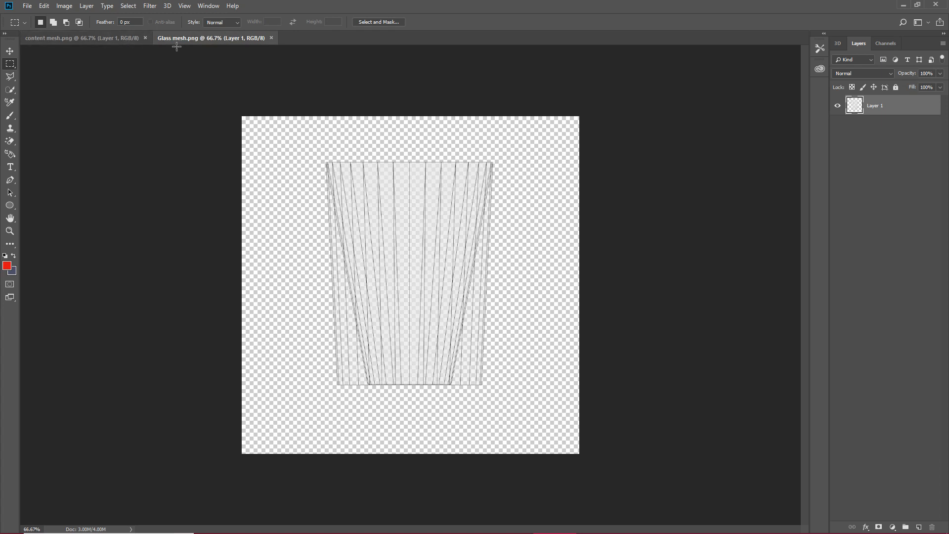
pyautogui.click(91, 38)
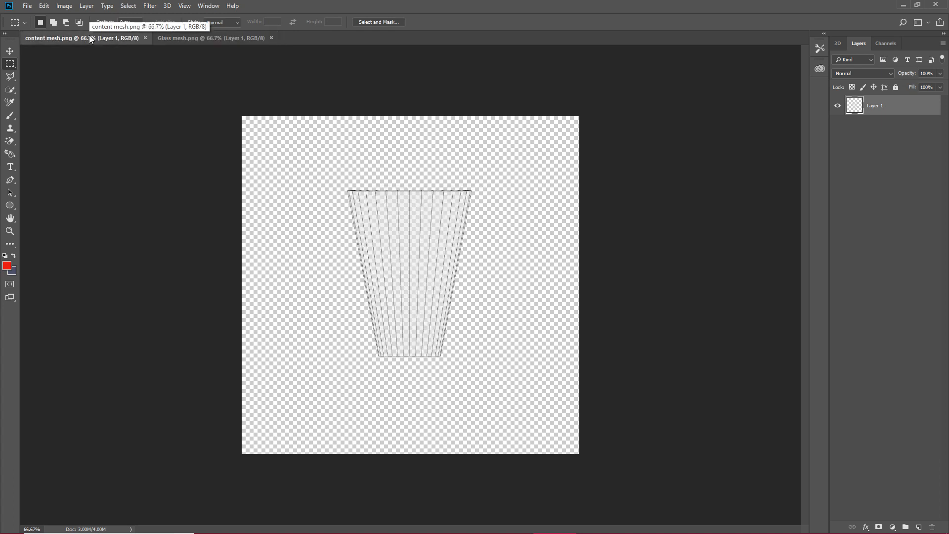
pyautogui.click(231, 41)
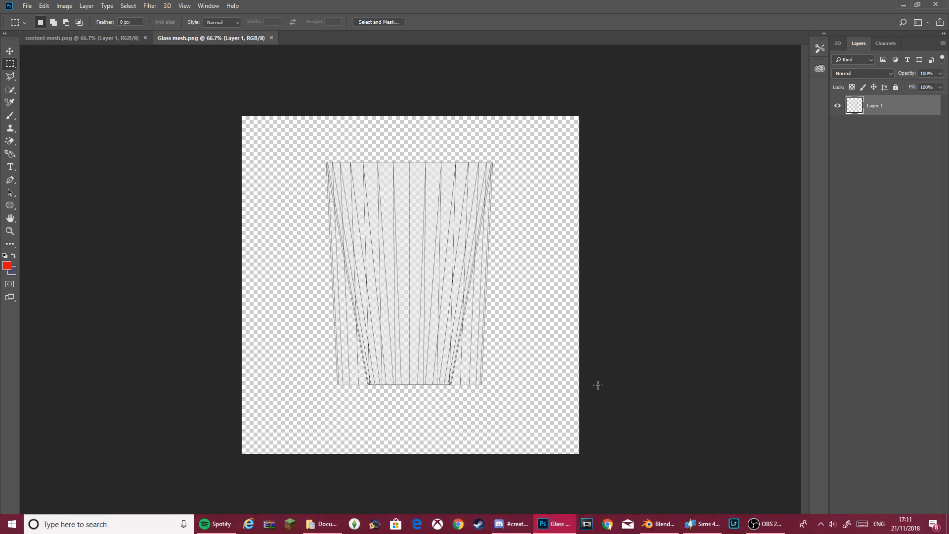
# - Export the first texture from Sims 4 Studio as a DDS image named glass and try to place it in Photoshop
pyautogui.click(701, 525)
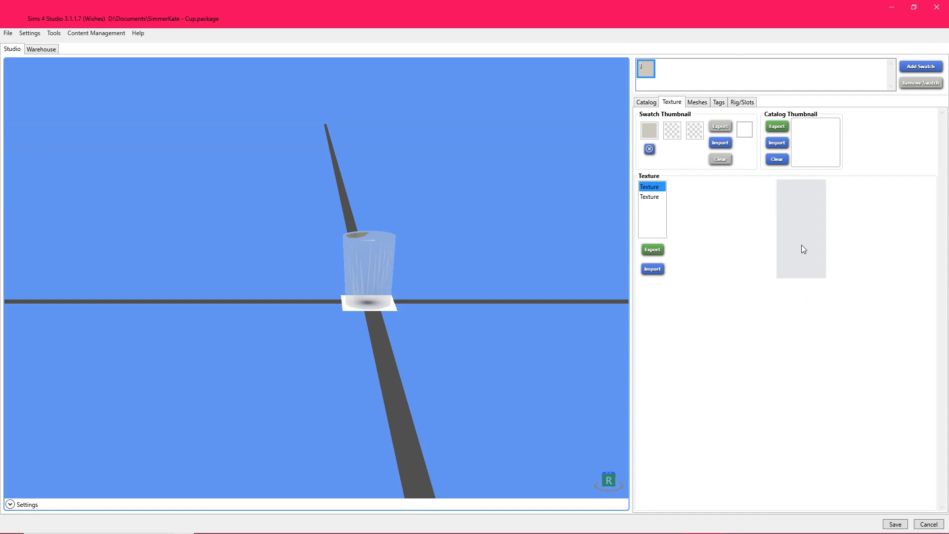
pyautogui.click(651, 251)
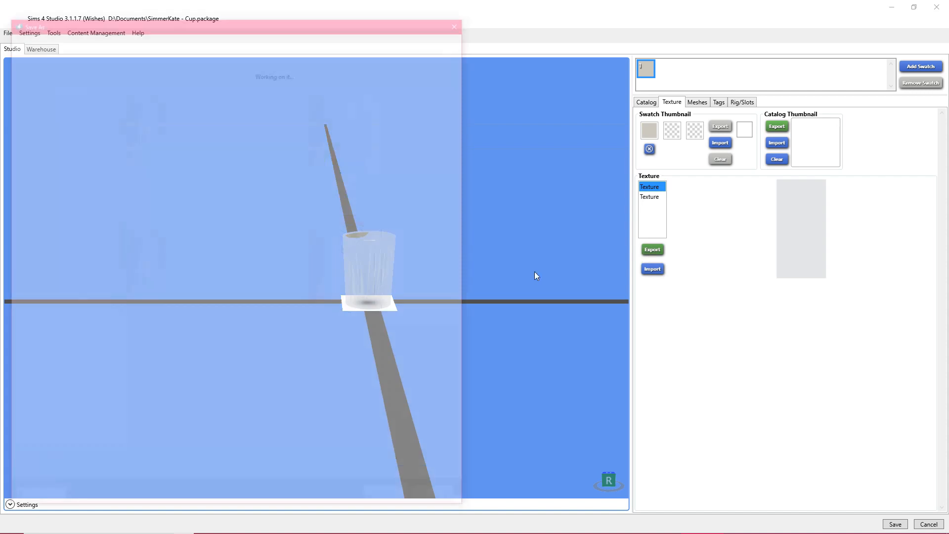
pyautogui.write('glass')
pyautogui.press('Return')
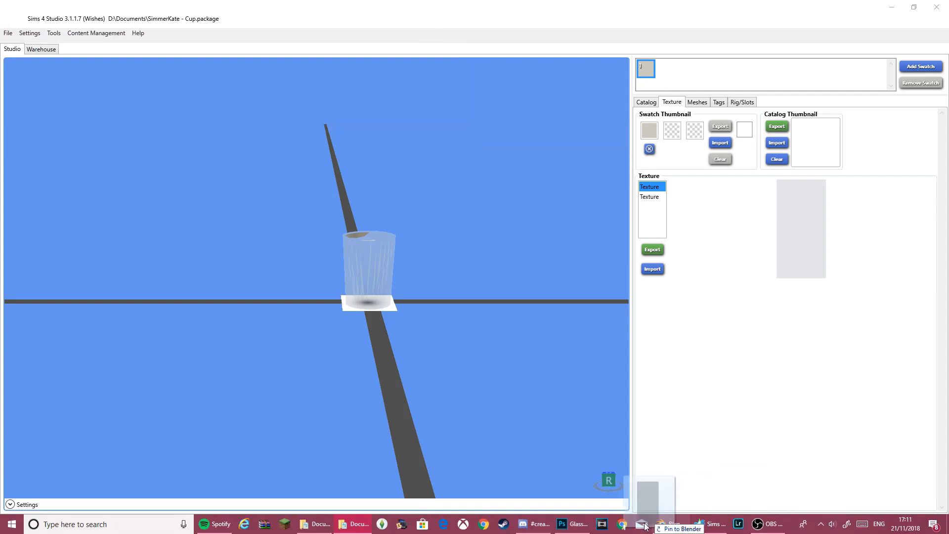
pyautogui.click(569, 524)
pyautogui.moveTo(497, 325); pyautogui.dragTo(489, 307)
pyautogui.click(466, 199)
pyautogui.click(905, 7)
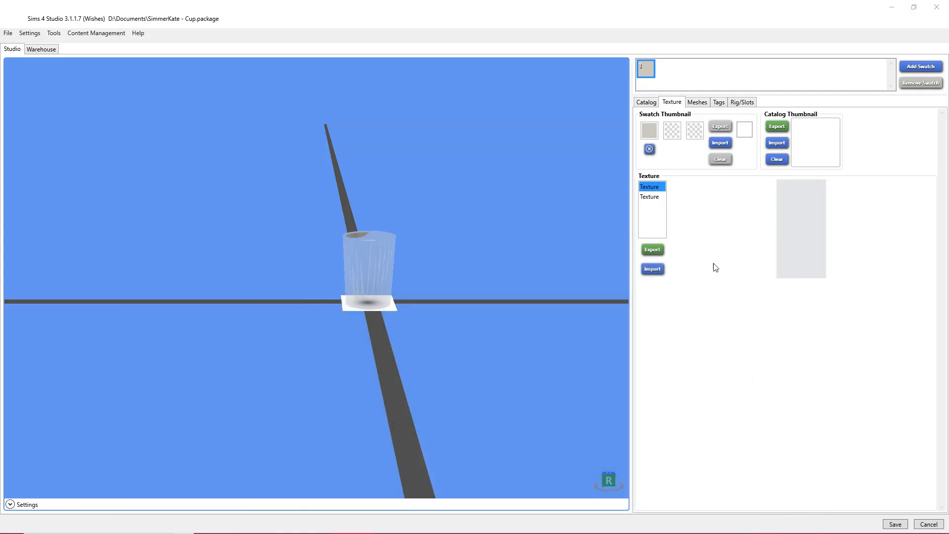
# - Export the first texture from Sims 4 Studio as a PNG image named glass in Documents
pyautogui.click(652, 249)
pyautogui.click(334, 477)
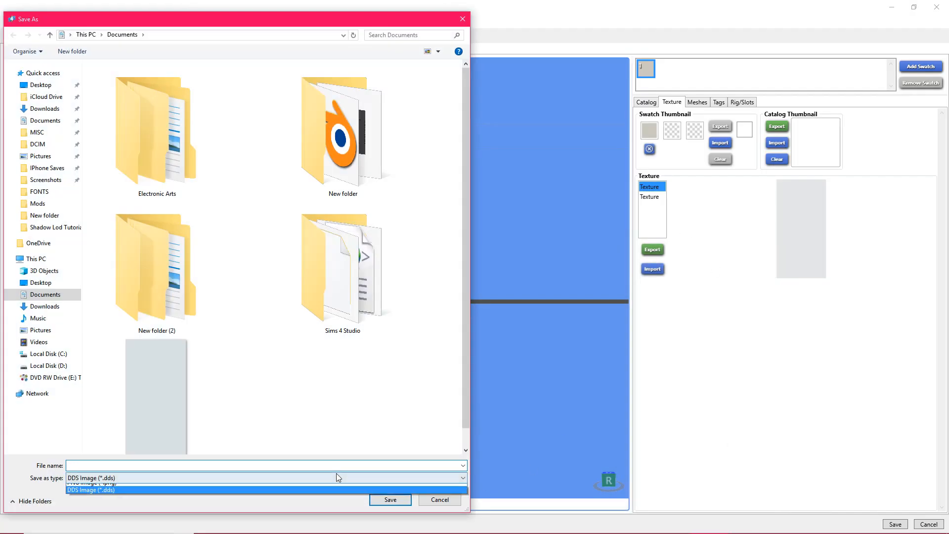
pyautogui.click(201, 489)
pyautogui.click(325, 465)
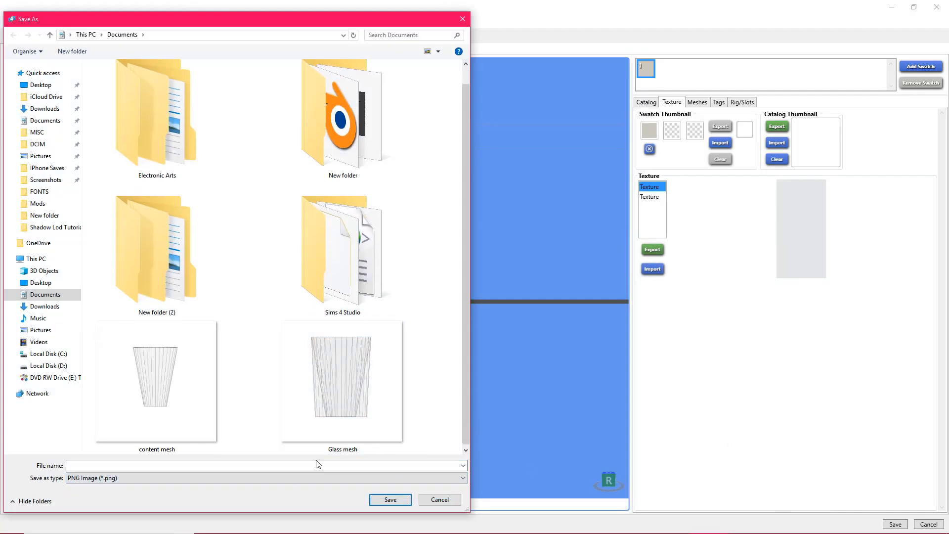
pyautogui.write('glass')
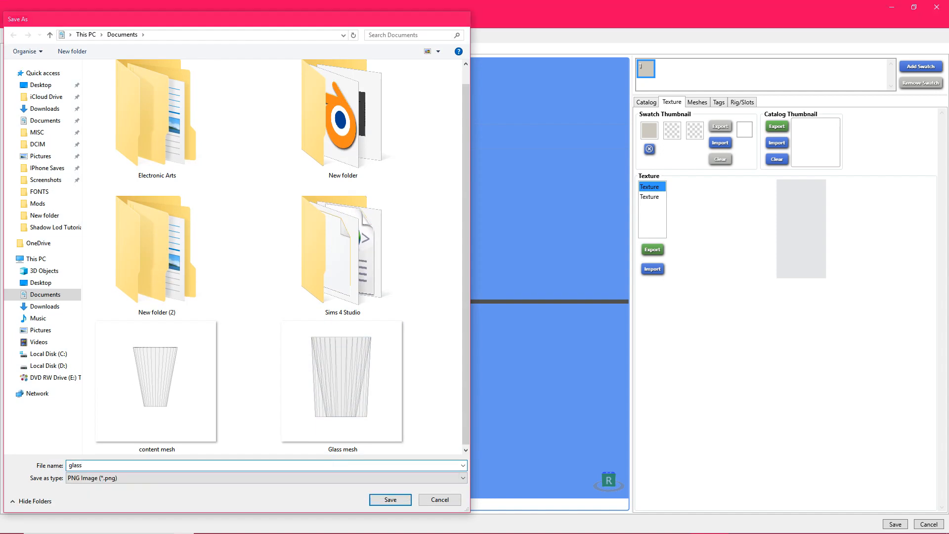
pyautogui.press('Return')
# - Place the glass image in the Glass mesh document and stretch it to cover the whole cup UV layout
pyautogui.moveTo(218, 533); pyautogui.dragTo(486, 199)
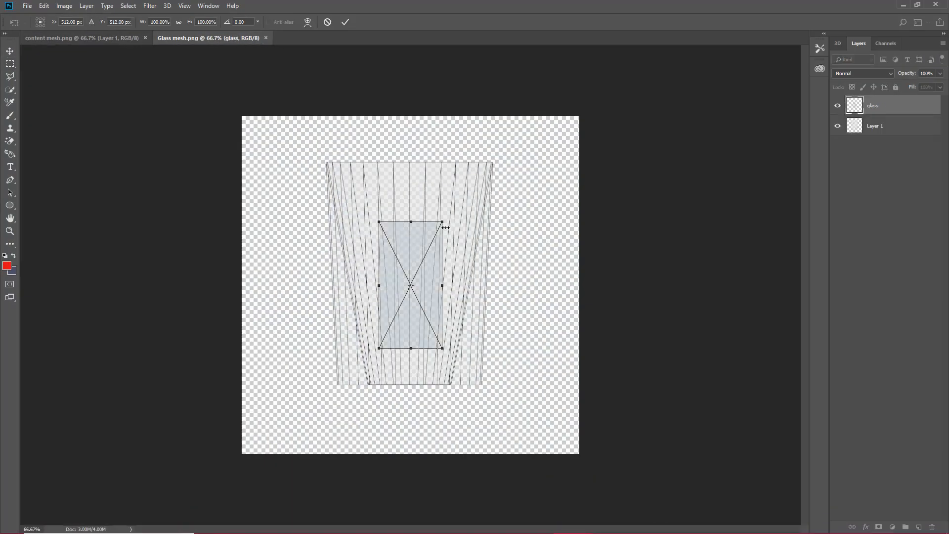
pyautogui.moveTo(401, 252); pyautogui.dragTo(580, 182)
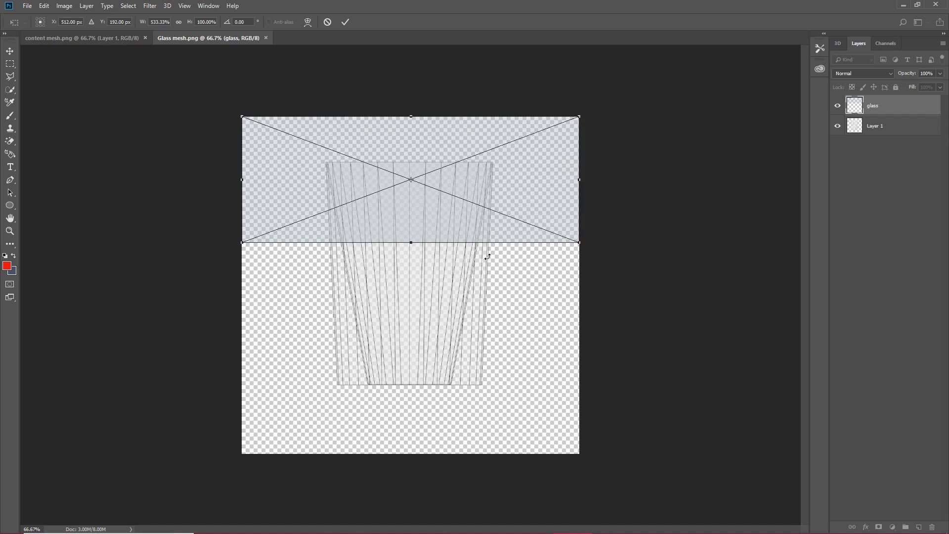
pyautogui.moveTo(410, 242); pyautogui.dragTo(411, 457)
pyautogui.moveTo(242, 288); pyautogui.dragTo(316, 288)
pyautogui.moveTo(576, 284); pyautogui.dragTo(493, 286)
pyautogui.moveTo(408, 457); pyautogui.dragTo(405, 393)
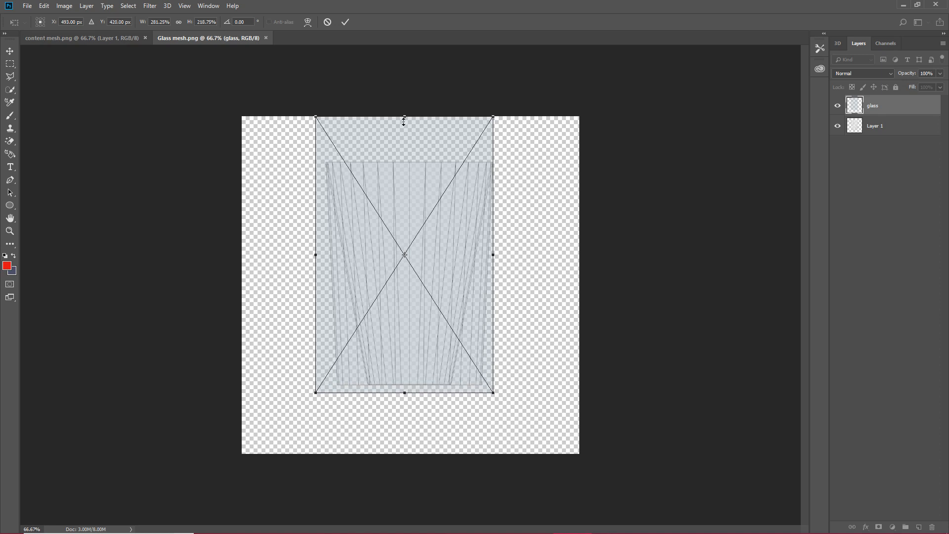
pyautogui.moveTo(405, 119); pyautogui.dragTo(405, 157)
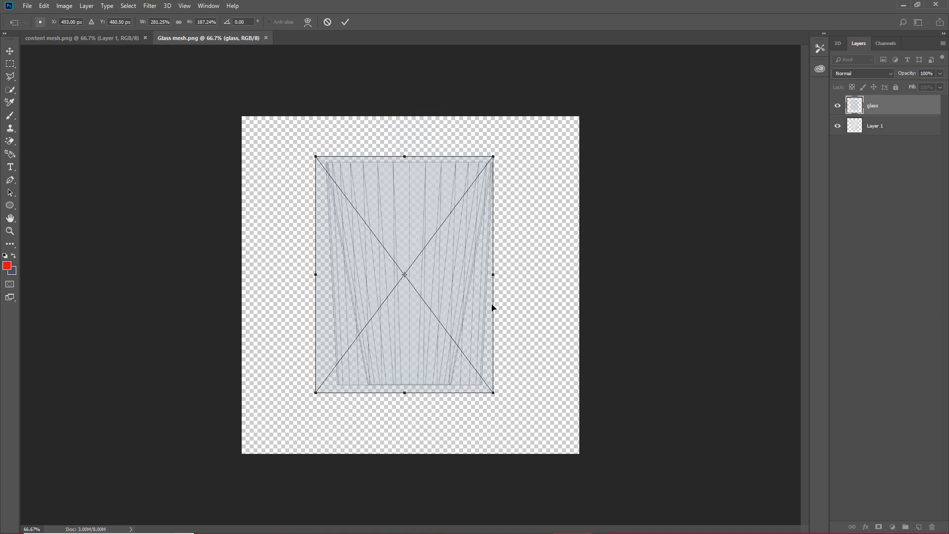
pyautogui.moveTo(495, 280); pyautogui.dragTo(500, 279)
pyautogui.click(345, 22)
# - Hide Layer 1 and export the glass texture as a PNG, overwriting Glass mesh in Documents
pyautogui.click(837, 126)
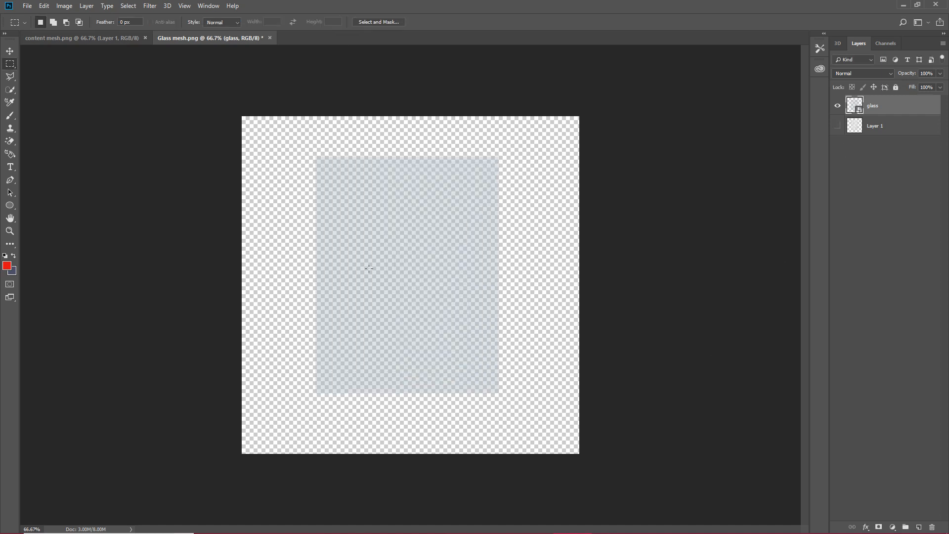
pyautogui.click(27, 6)
pyautogui.moveTo(87, 141)
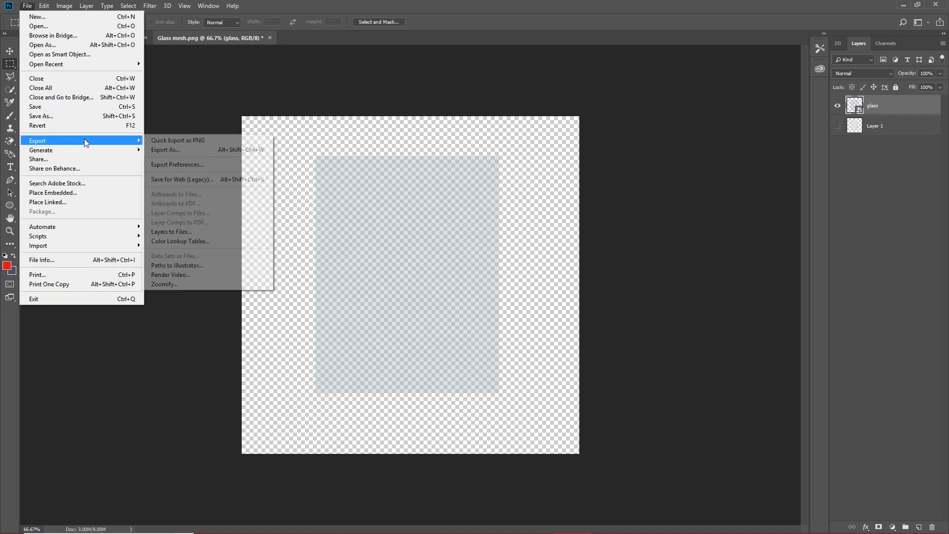
pyautogui.click(227, 141)
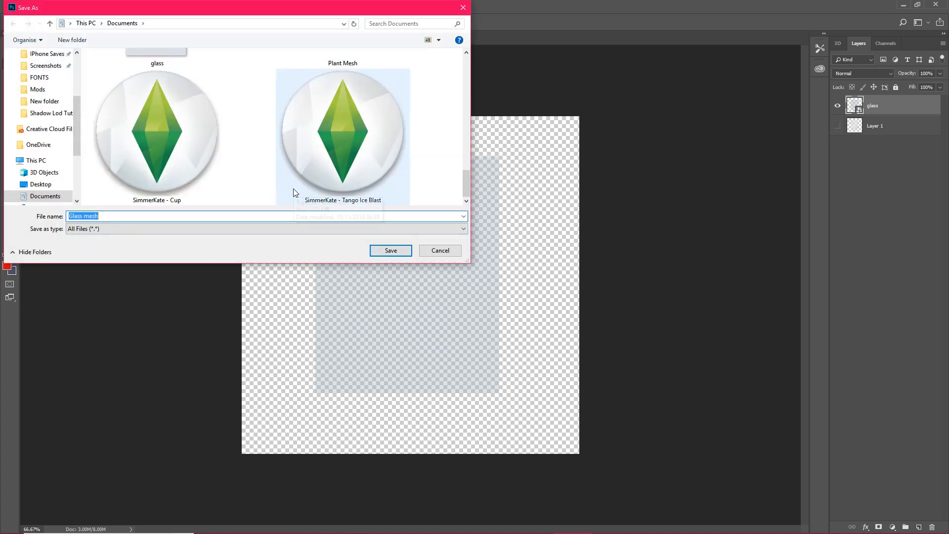
pyautogui.scroll(2, 293, 188)
pyautogui.scroll(2, 293, 191)
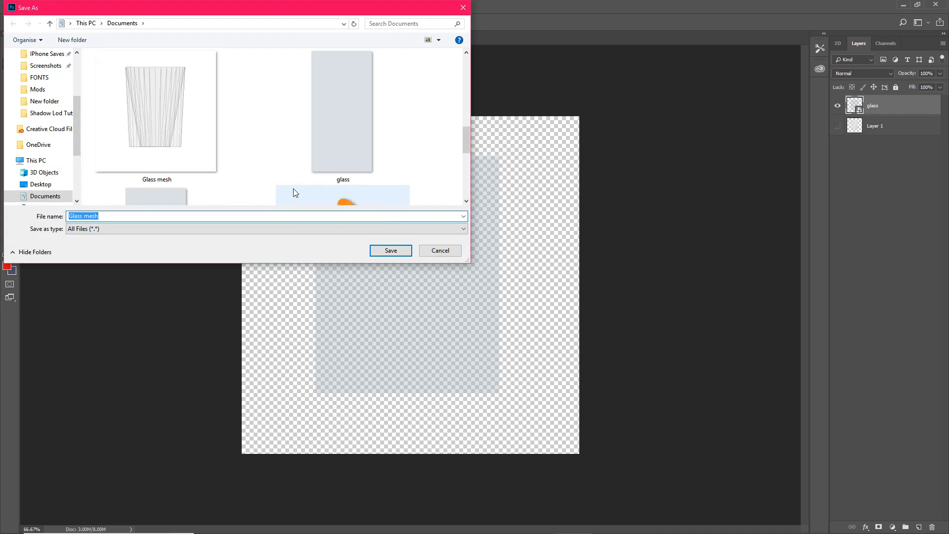
pyautogui.doubleClick(186, 144)
pyautogui.click(498, 272)
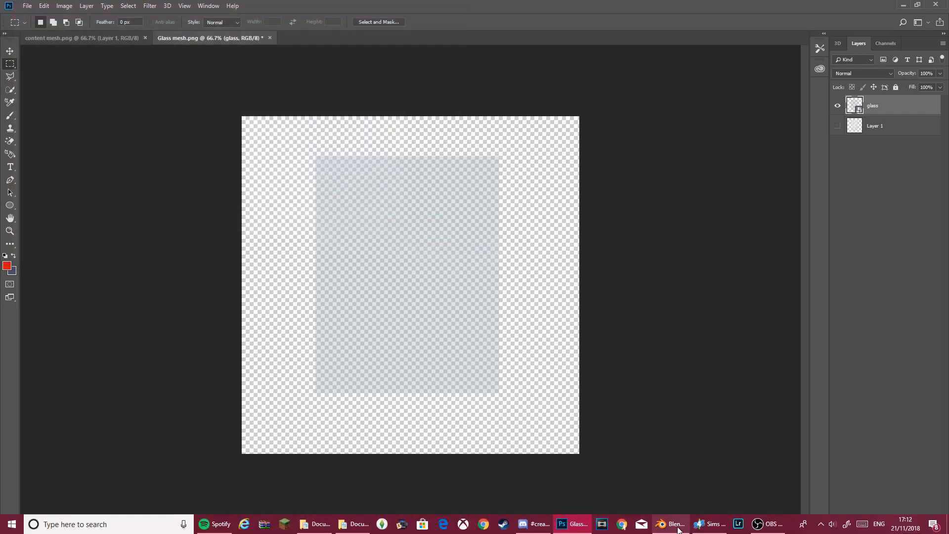
# - Switch to Sims 4 Studio, import the Glass mesh image as the first texture, and display the second texture
pyautogui.click(710, 524)
pyautogui.click(652, 269)
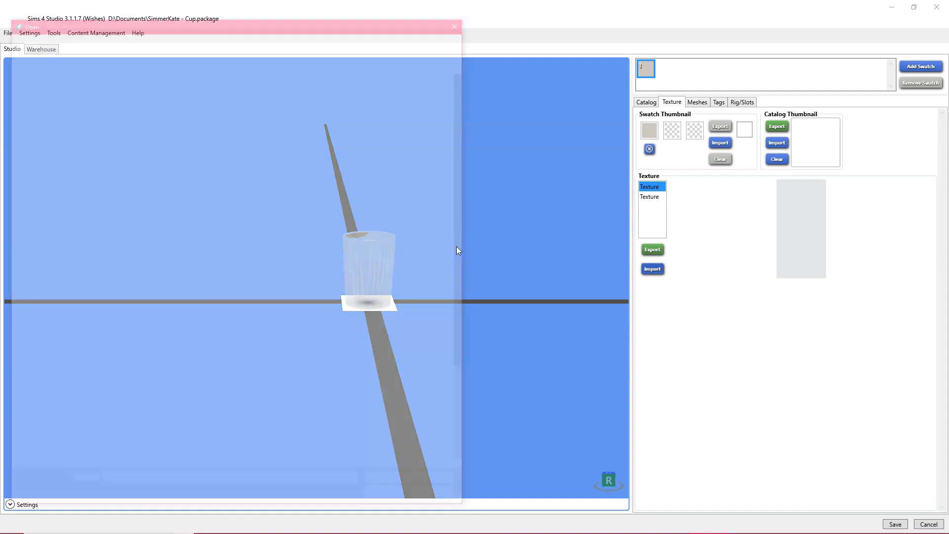
pyautogui.click(358, 257)
pyautogui.doubleClick(357, 257)
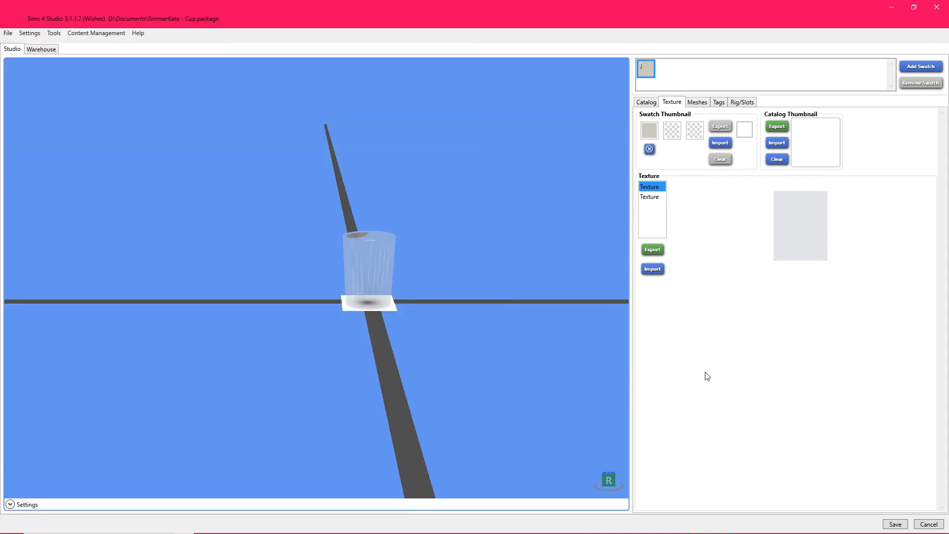
pyautogui.click(646, 197)
# - Return to Photoshop, place the blue liquid image 4 in the content mesh document, and scale it to cover the UV layout
pyautogui.moveTo(583, 531)
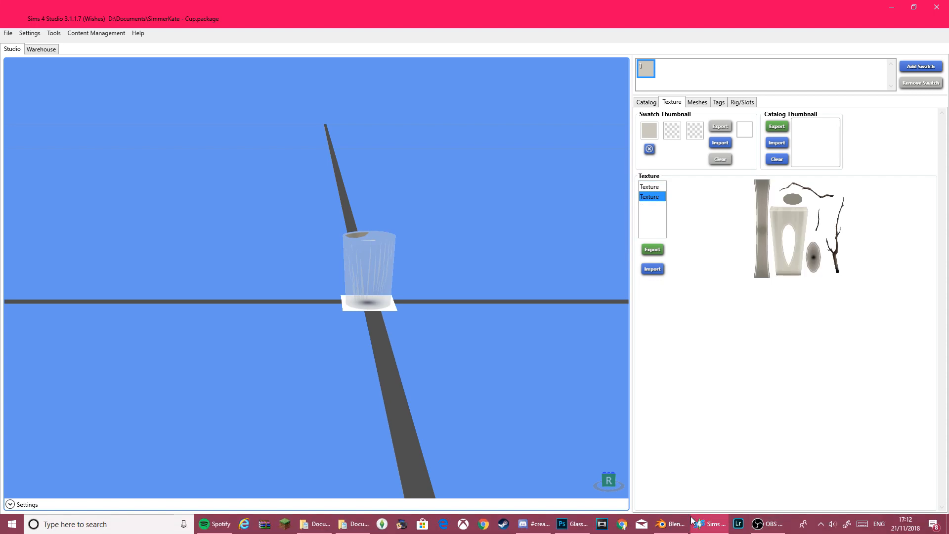
pyautogui.click(584, 532)
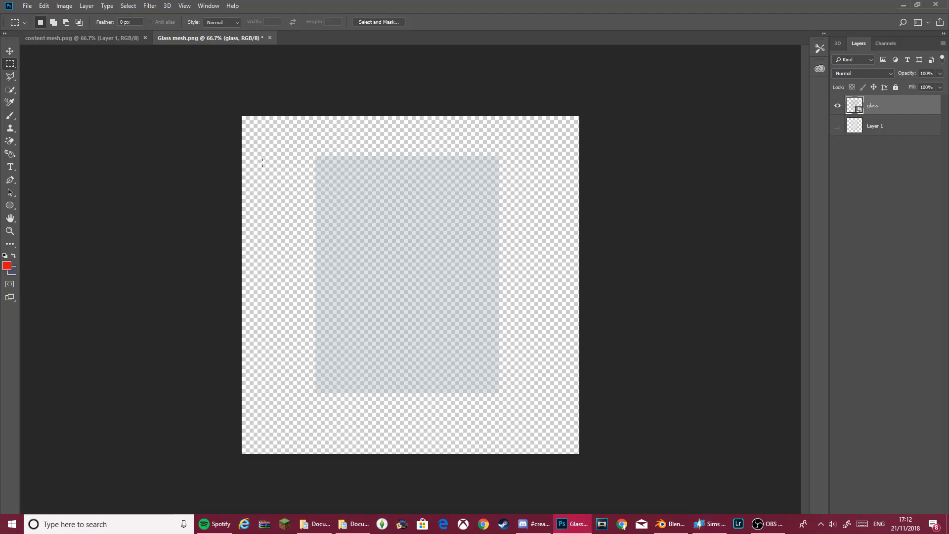
pyautogui.click(110, 42)
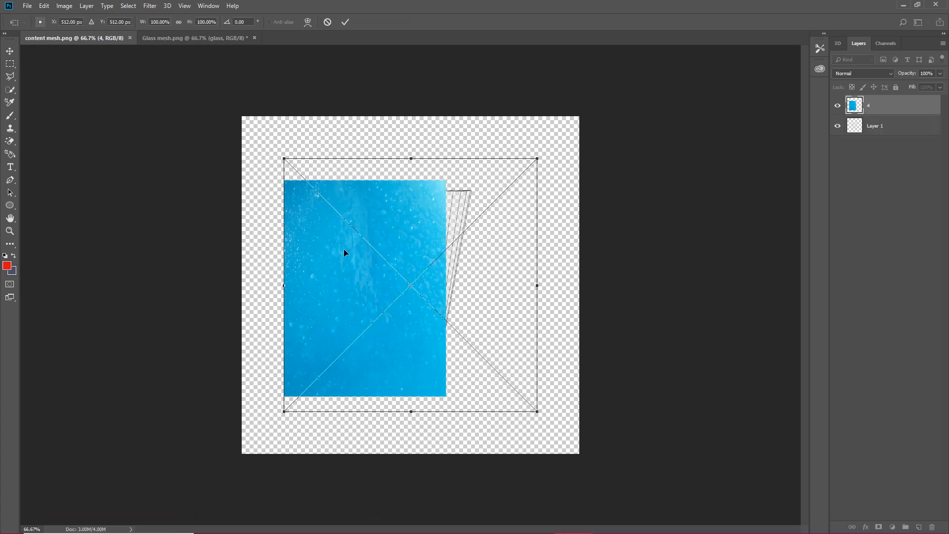
pyautogui.moveTo(344, 250); pyautogui.dragTo(408, 231)
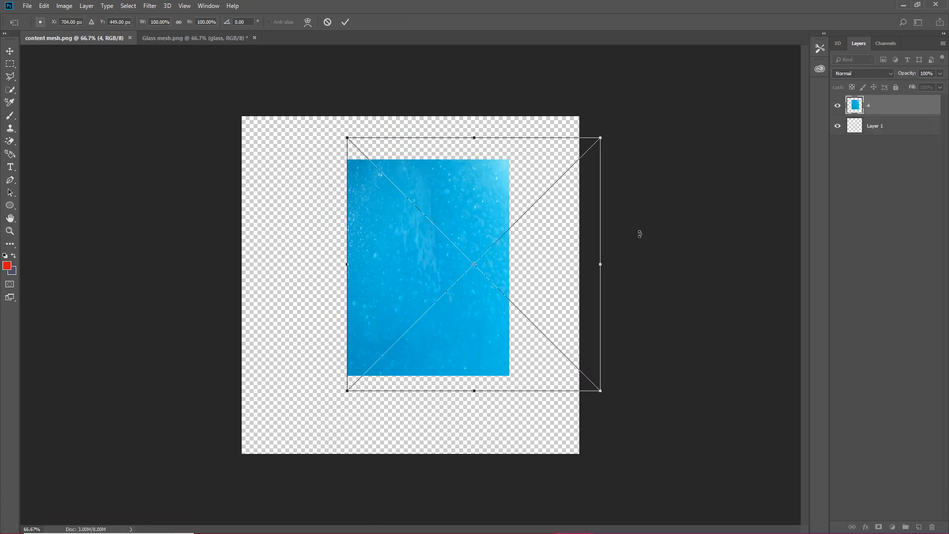
pyautogui.moveTo(600, 137); pyautogui.dragTo(549, 187)
pyautogui.moveTo(420, 271); pyautogui.dragTo(419, 253)
pyautogui.moveTo(448, 368); pyautogui.dragTo(448, 376)
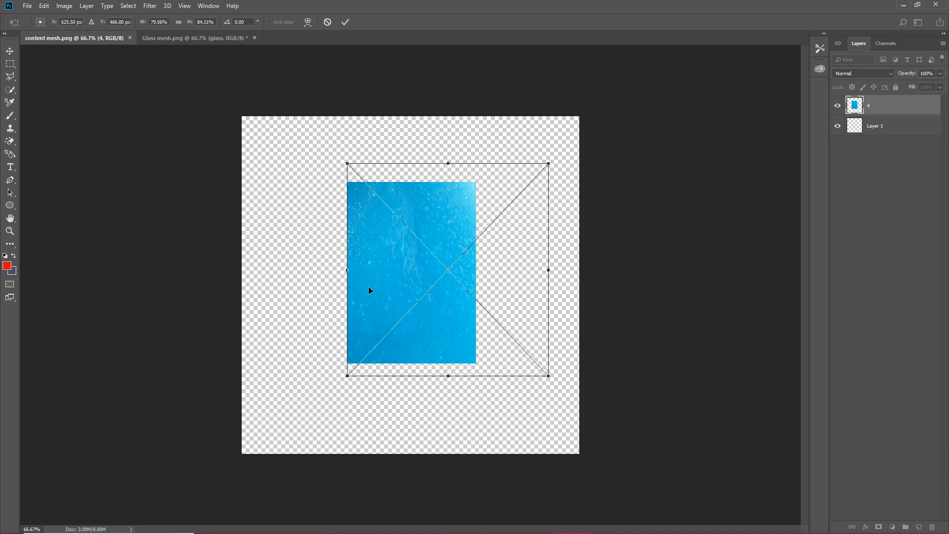
pyautogui.click(346, 22)
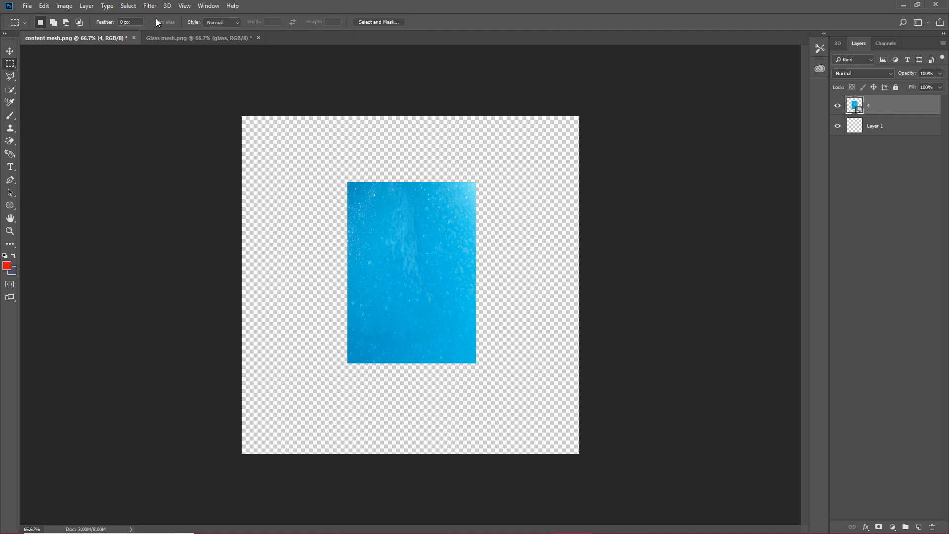
# - Hide Layer 1 and export the content texture as a PNG, replacing content mesh in Documents
pyautogui.click(838, 126)
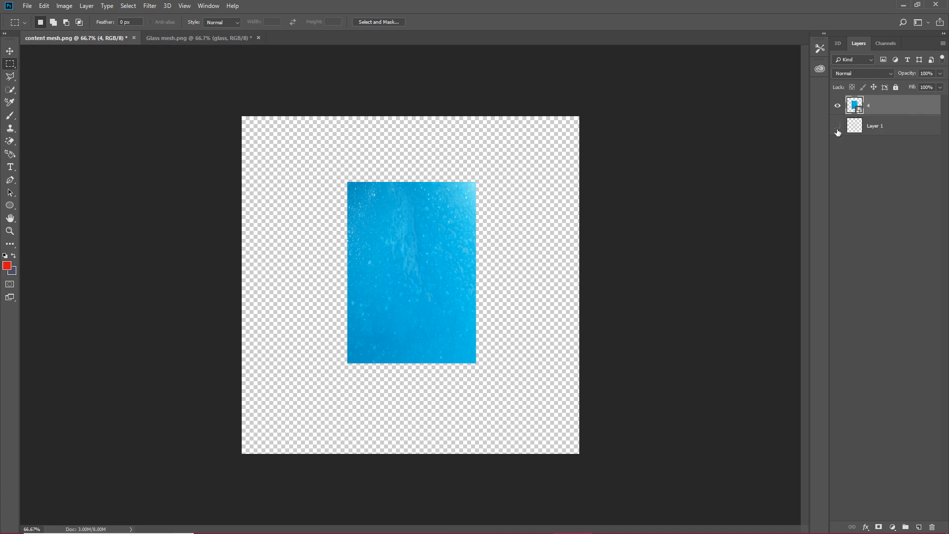
pyautogui.click(26, 6)
pyautogui.moveTo(74, 141)
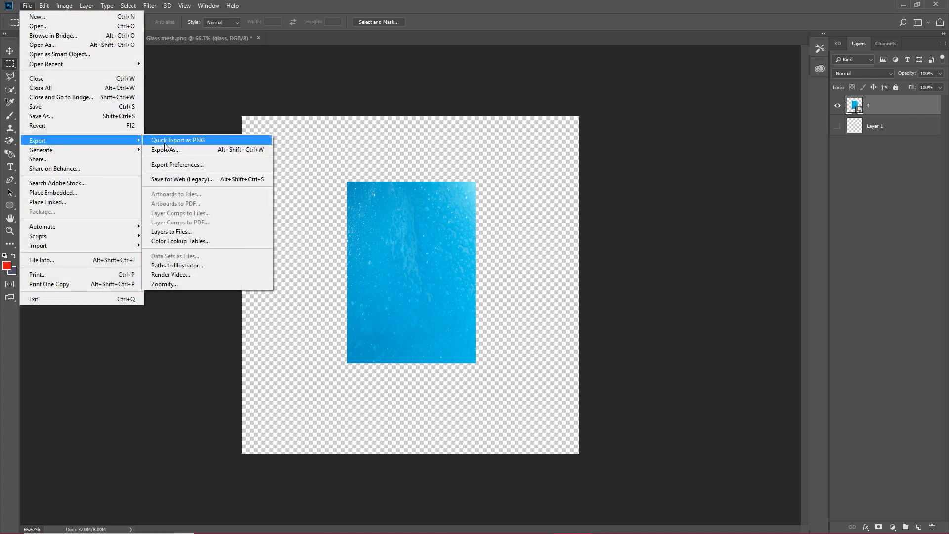
pyautogui.click(183, 141)
pyautogui.click(392, 251)
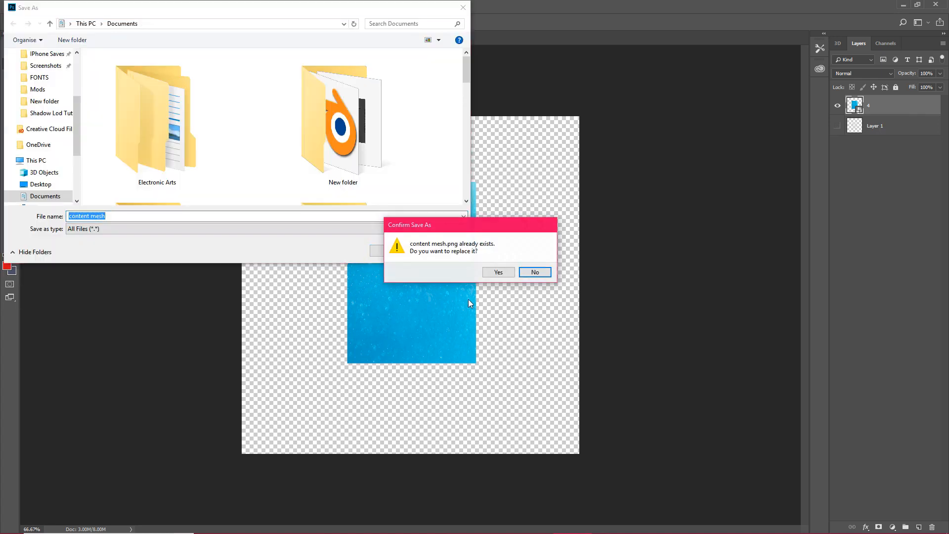
pyautogui.click(498, 272)
# - Switch to Sims 4 Studio, import the content mesh image as the second texture, and inspect the textured cup
pyautogui.rightClick(665, 524)
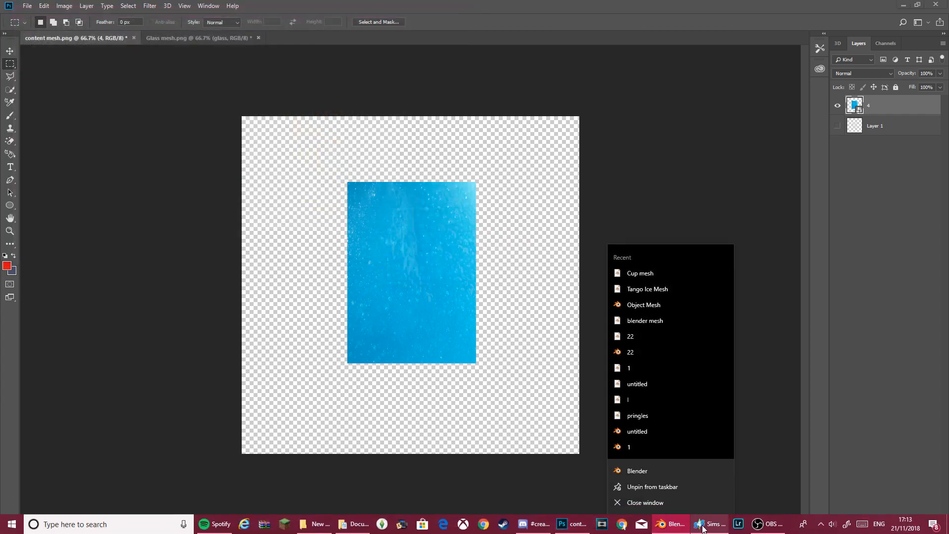
pyautogui.click(705, 525)
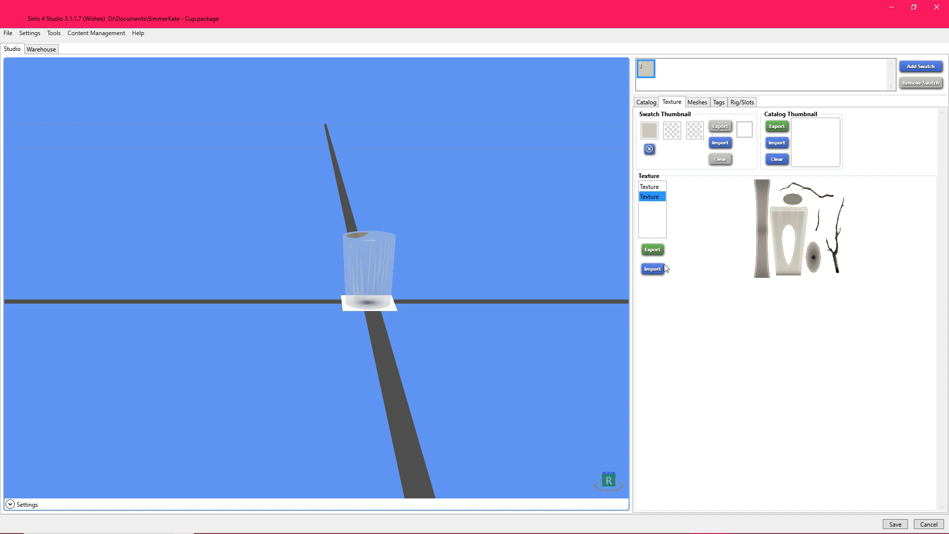
pyautogui.click(652, 269)
pyautogui.scroll(-2, 255, 309)
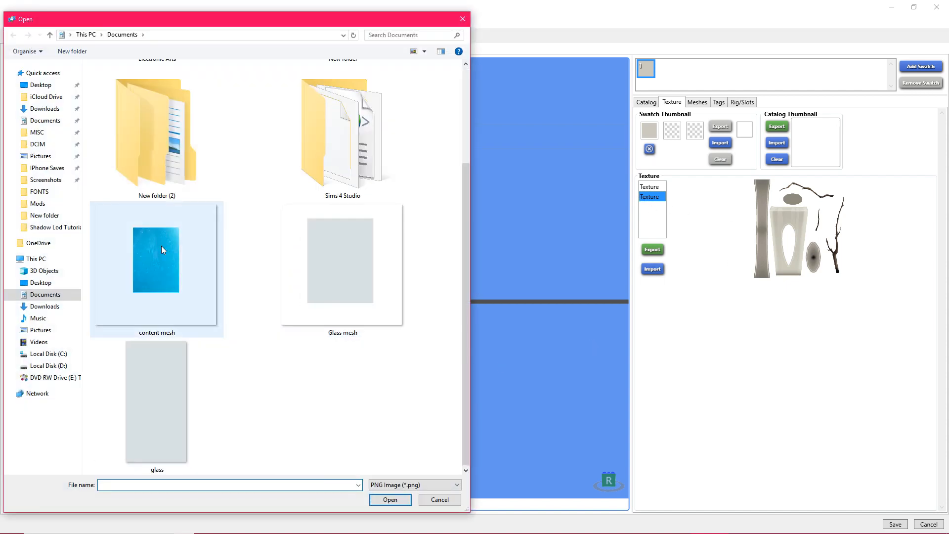
pyautogui.doubleClick(165, 249)
pyautogui.moveTo(449, 263); pyautogui.dragTo(413, 307)
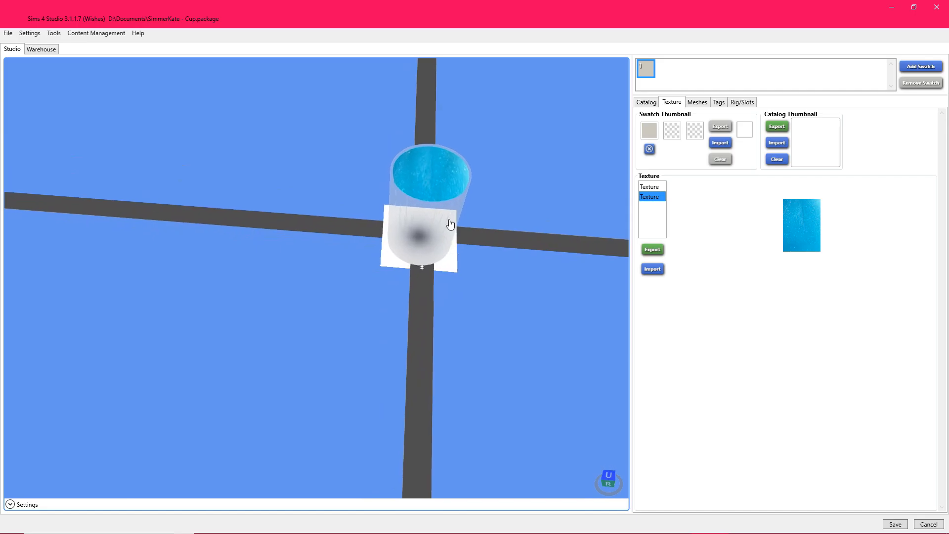
pyautogui.moveTo(450, 222); pyautogui.dragTo(415, 118)
pyautogui.moveTo(411, 346)
pyautogui.mouseDown()
pyautogui.moveTo(421, 244)
pyautogui.moveTo(396, 328)
pyautogui.moveTo(433, 271)
pyautogui.moveTo(409, 263)
pyautogui.mouseUp()
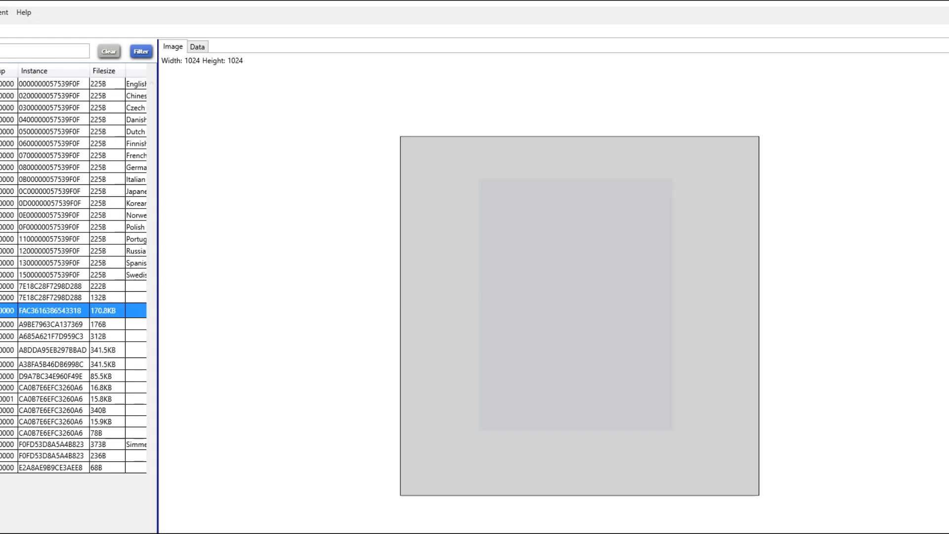
# - Import the blank 2u image over the first two DST Image resources in the Warehouse
pyautogui.moveTo(204, 67); pyautogui.dragTo(368, 0)
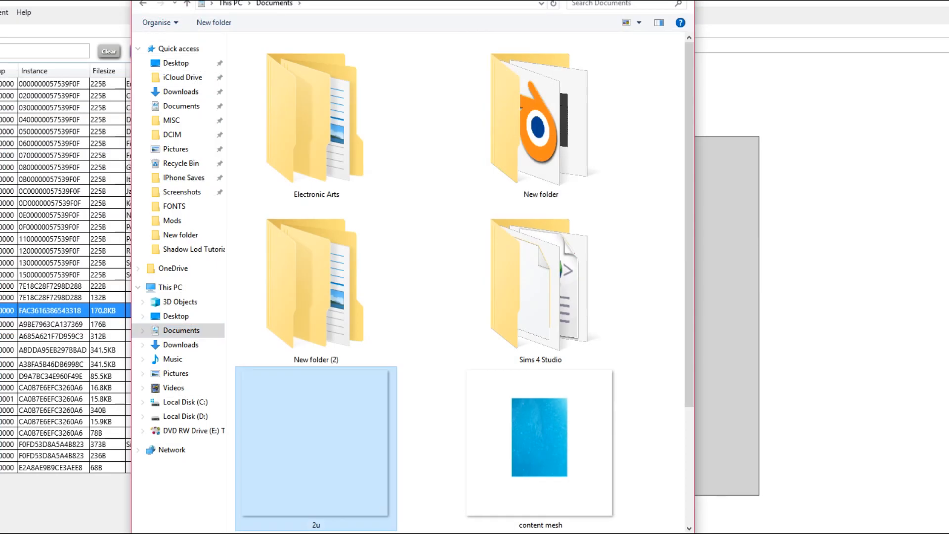
pyautogui.press('Return')
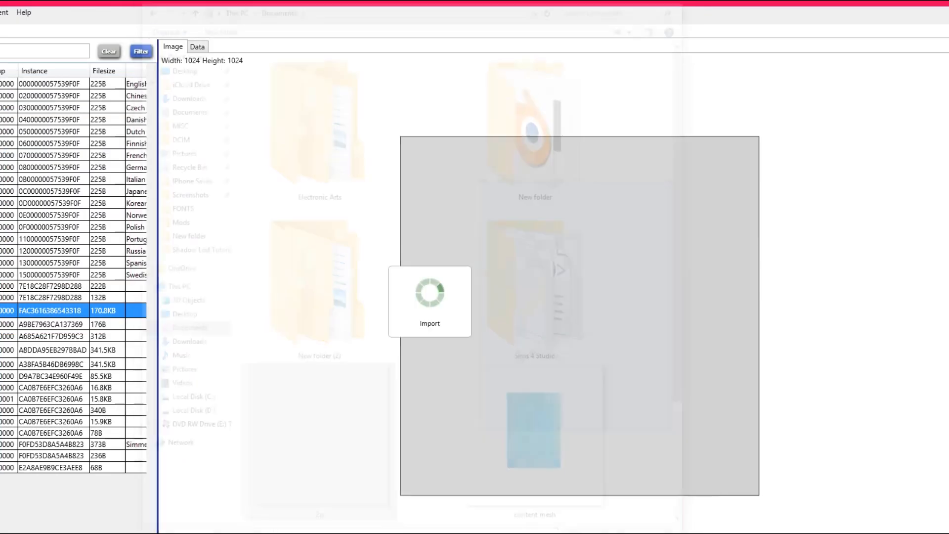
pyautogui.click(49, 320)
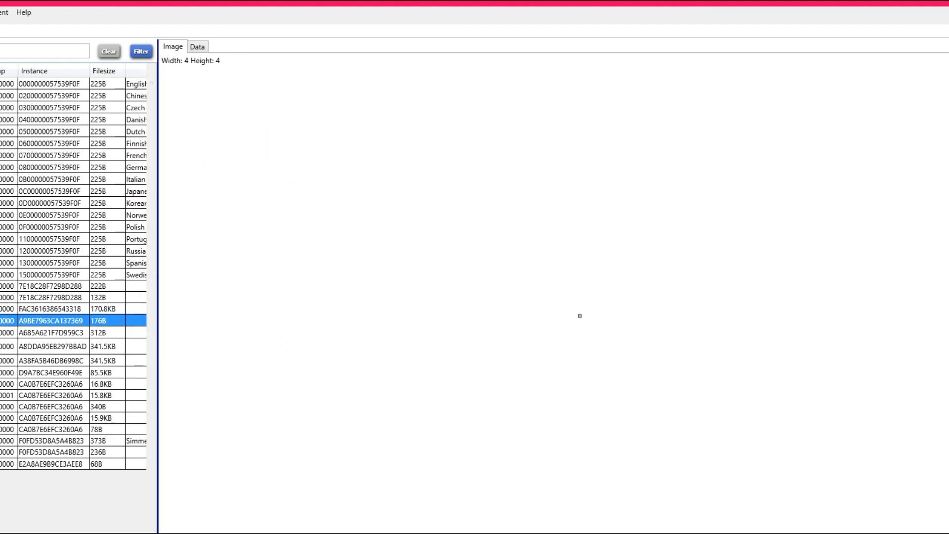
pyautogui.scroll(-3, 335, 408)
pyautogui.doubleClick(352, 342)
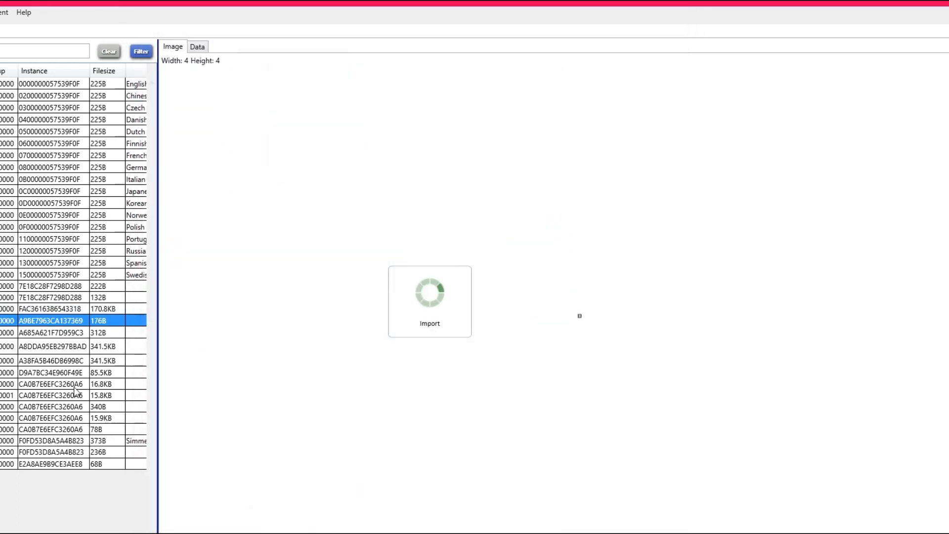
# - Import the blank 2u image over the last two DST Image resources, A38FA5B46DB6998C and D9A7BC34E960F49E
pyautogui.click(51, 360)
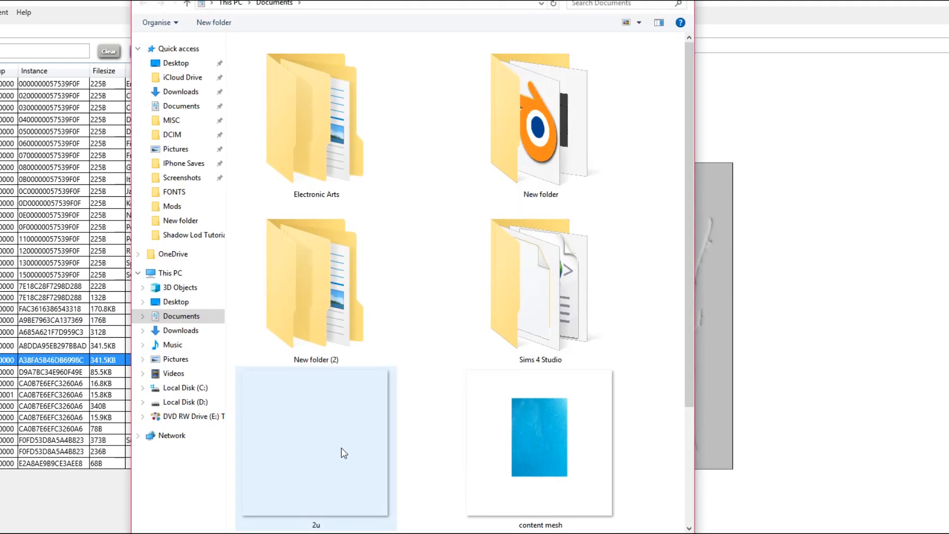
pyautogui.doubleClick(341, 447)
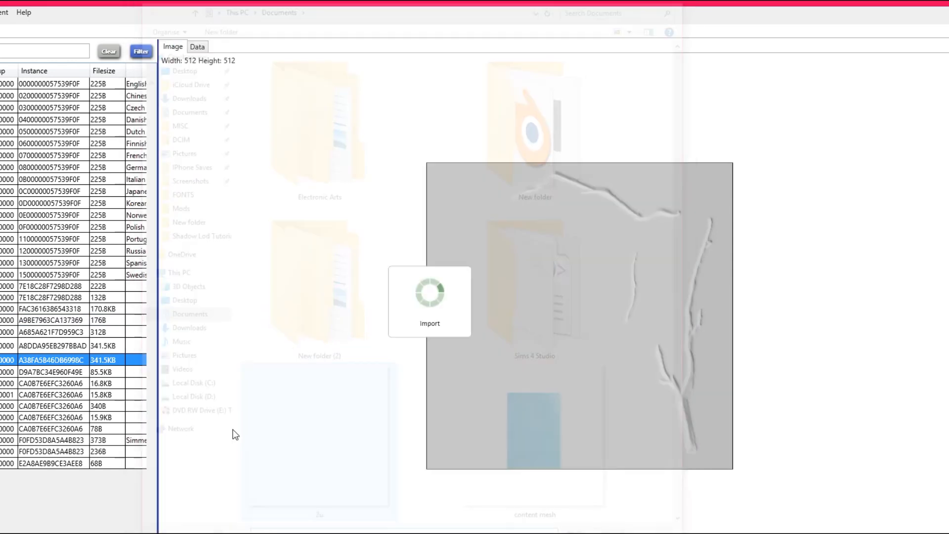
pyautogui.click(51, 372)
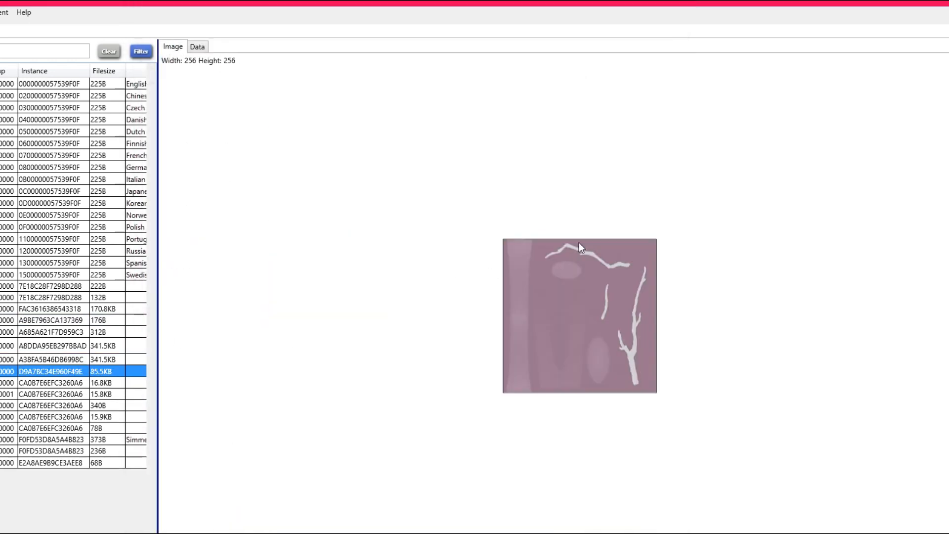
pyautogui.rightClick(12, 376)
pyautogui.click(1, 461)
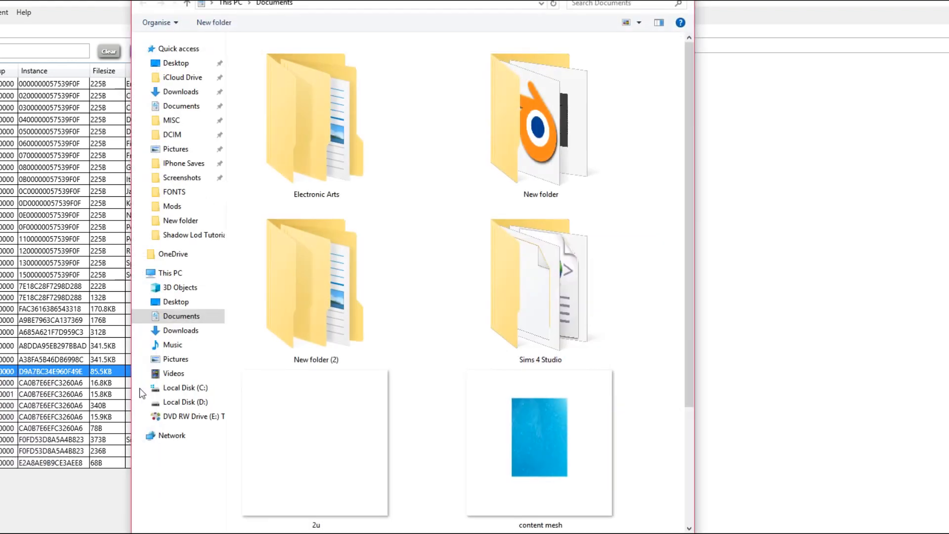
pyautogui.doubleClick(329, 430)
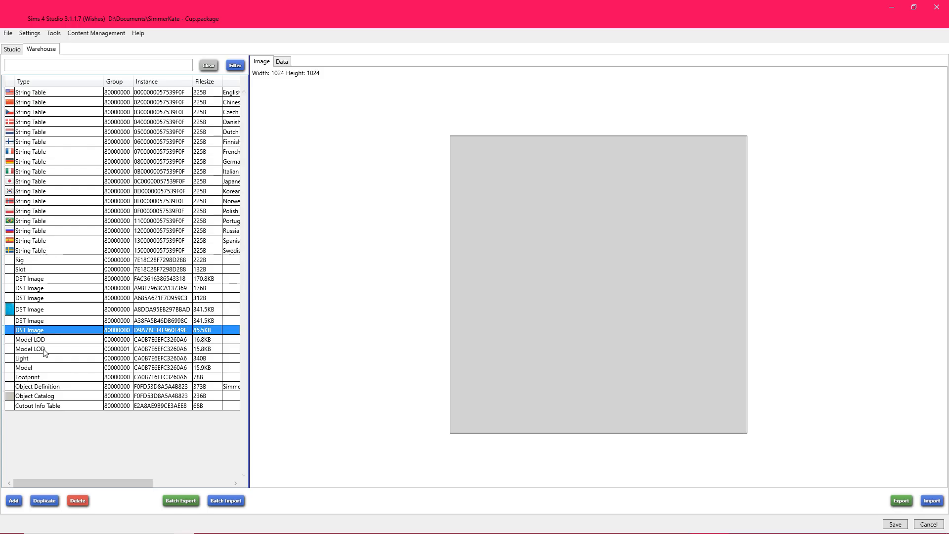
# - Check the Model LOD resources in the Warehouse, and make the cup buyable in its Studio catalog settings
pyautogui.click(50, 394)
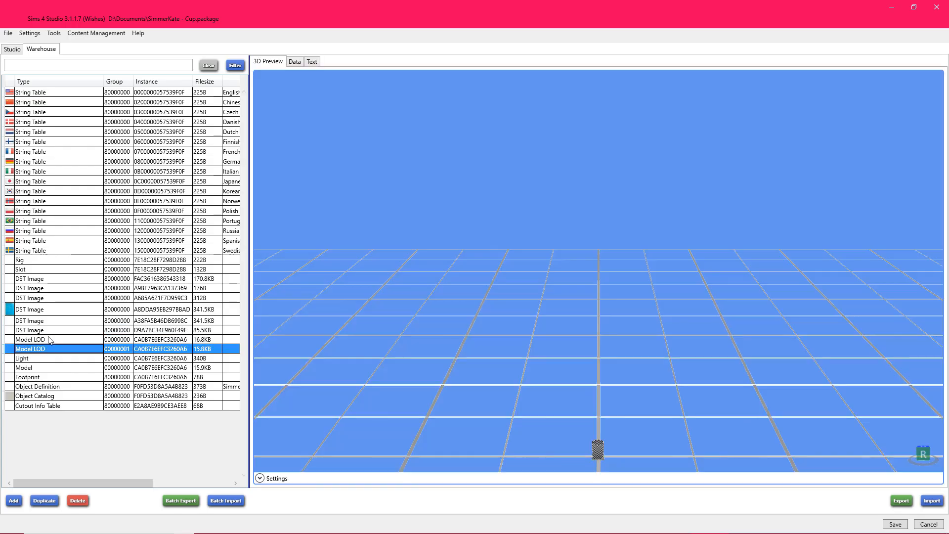
pyautogui.click(49, 345)
pyautogui.click(15, 49)
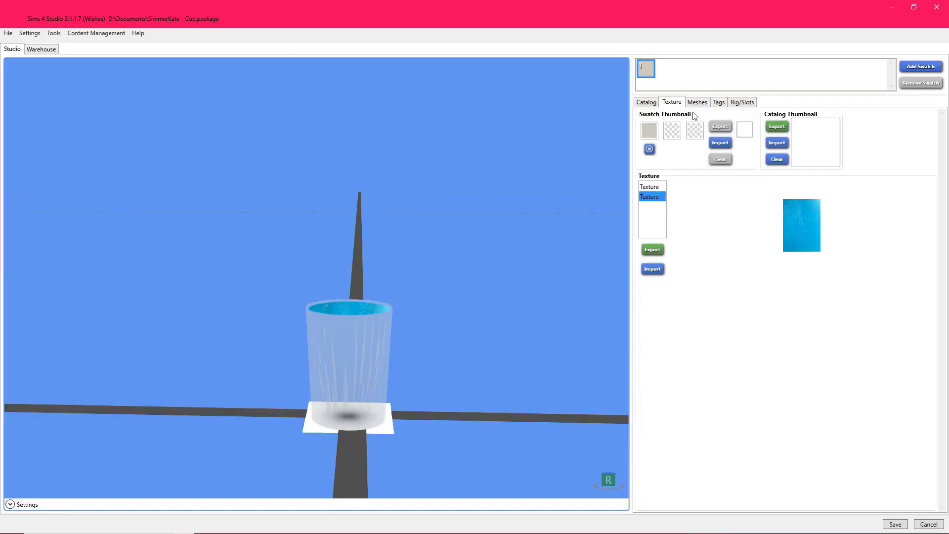
pyautogui.click(648, 102)
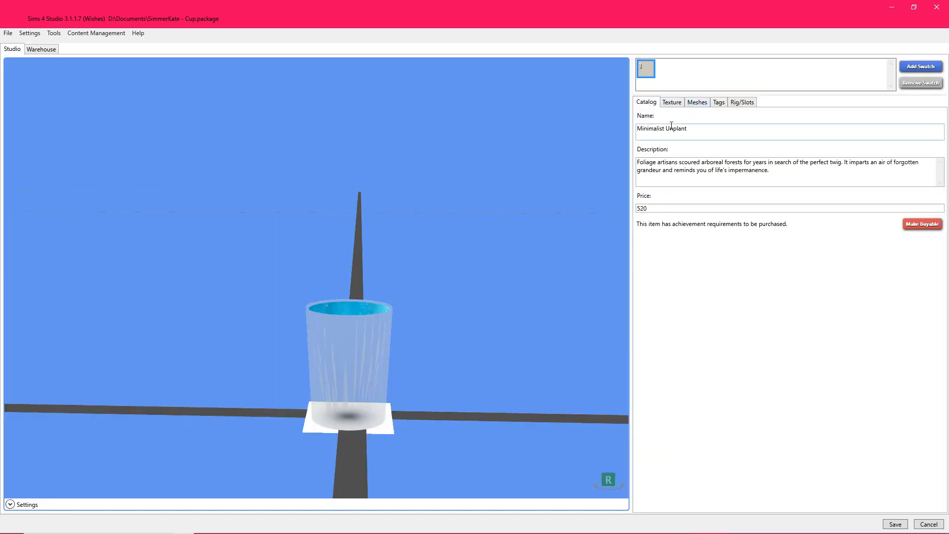
pyautogui.click(917, 226)
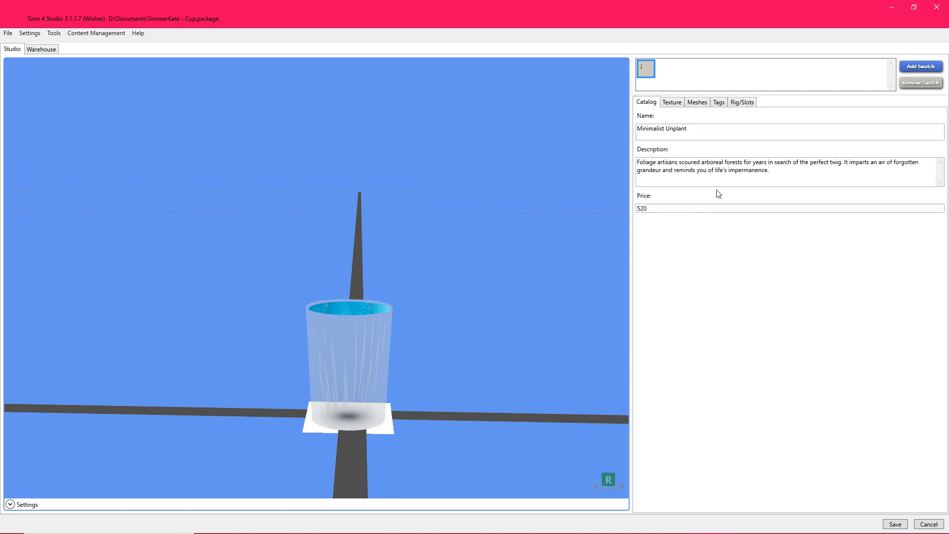
# - Review the cup's tags and texture, and save the Cup package under its existing name
pyautogui.click(704, 103)
pyautogui.click(719, 103)
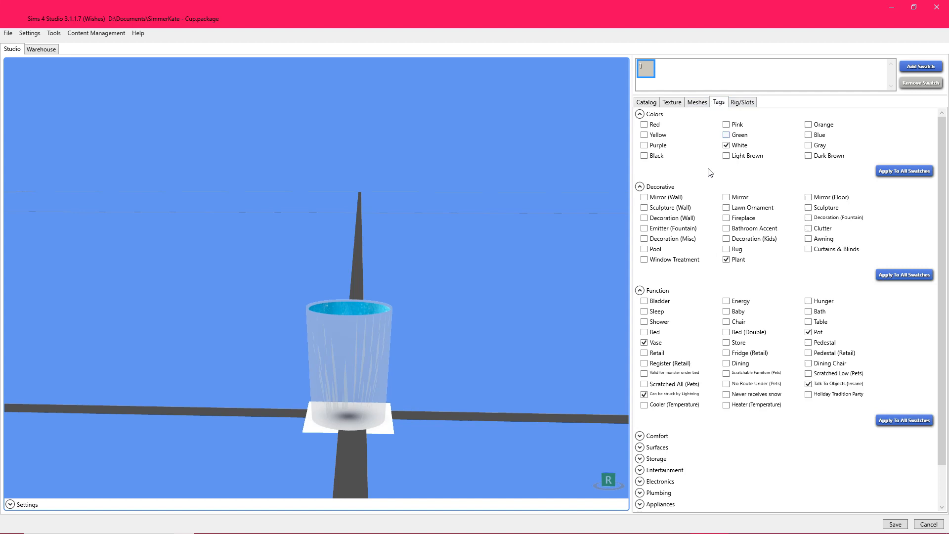
pyautogui.click(678, 104)
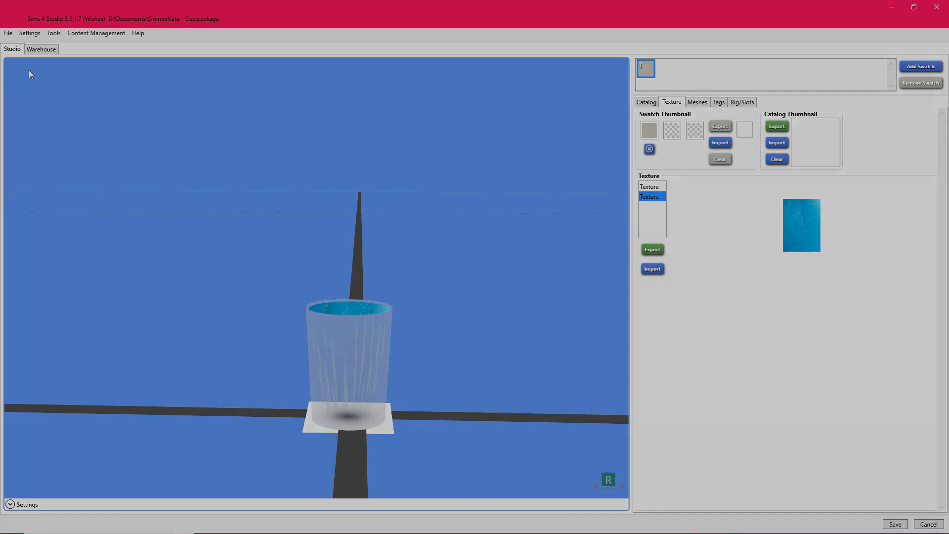
pyautogui.click(8, 32)
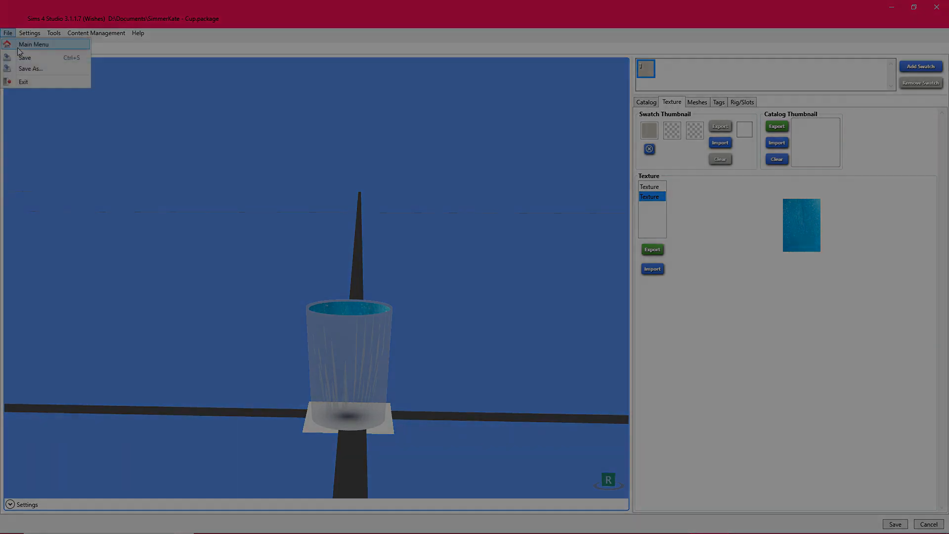
pyautogui.click(29, 59)
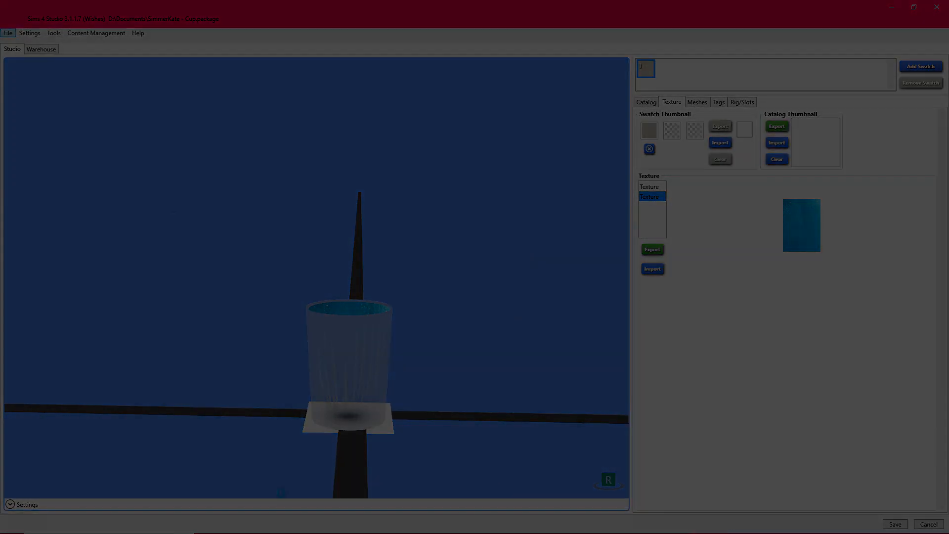